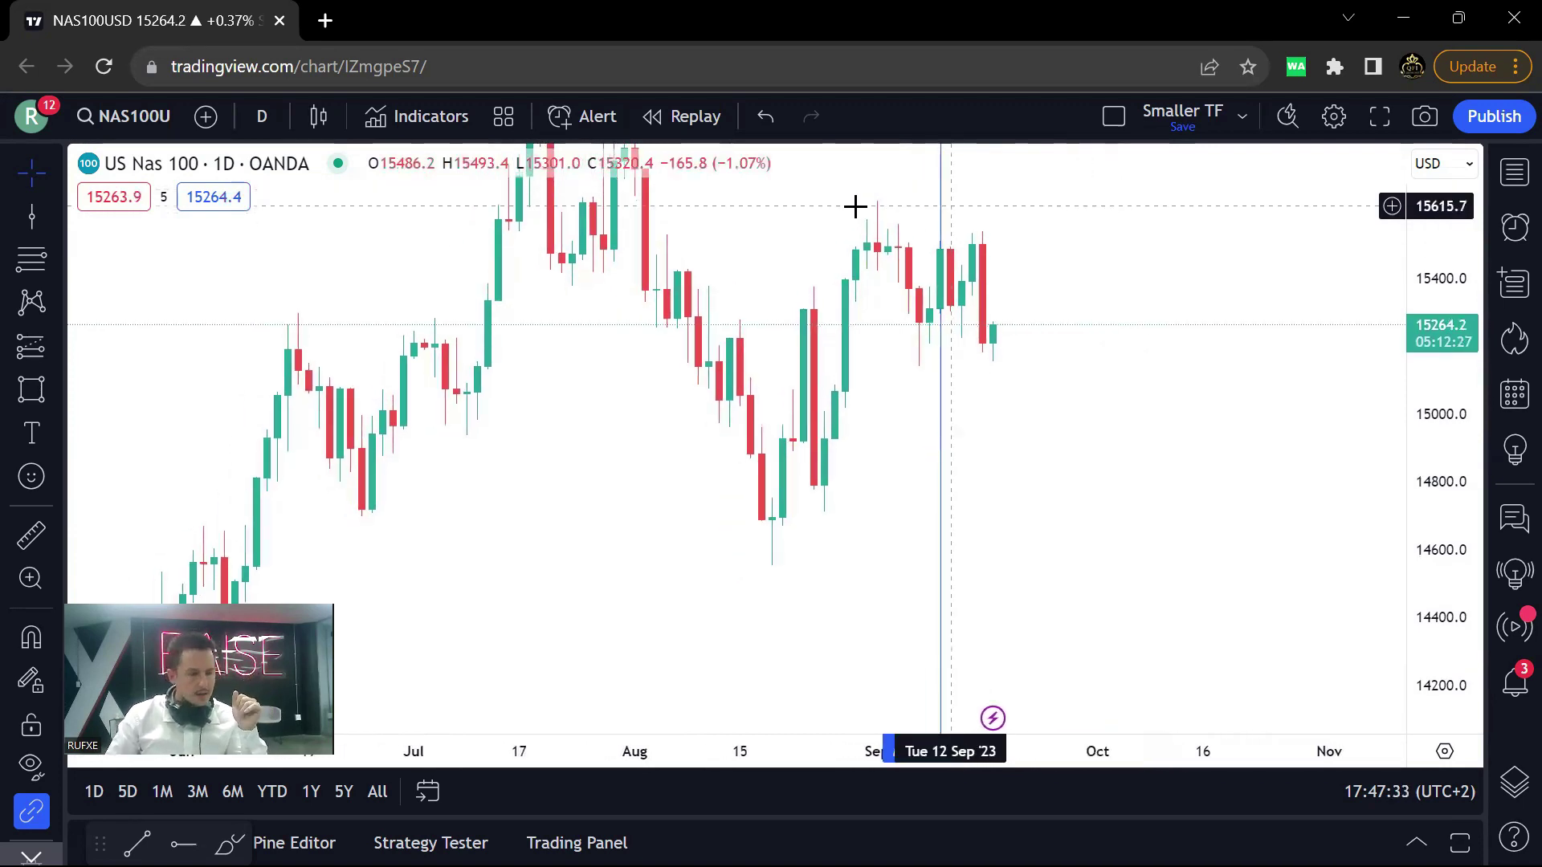
# - Switch the NAS100USD chart from the daily to the 4-hour timeframe
pyautogui.scroll(3, 1132, 372)
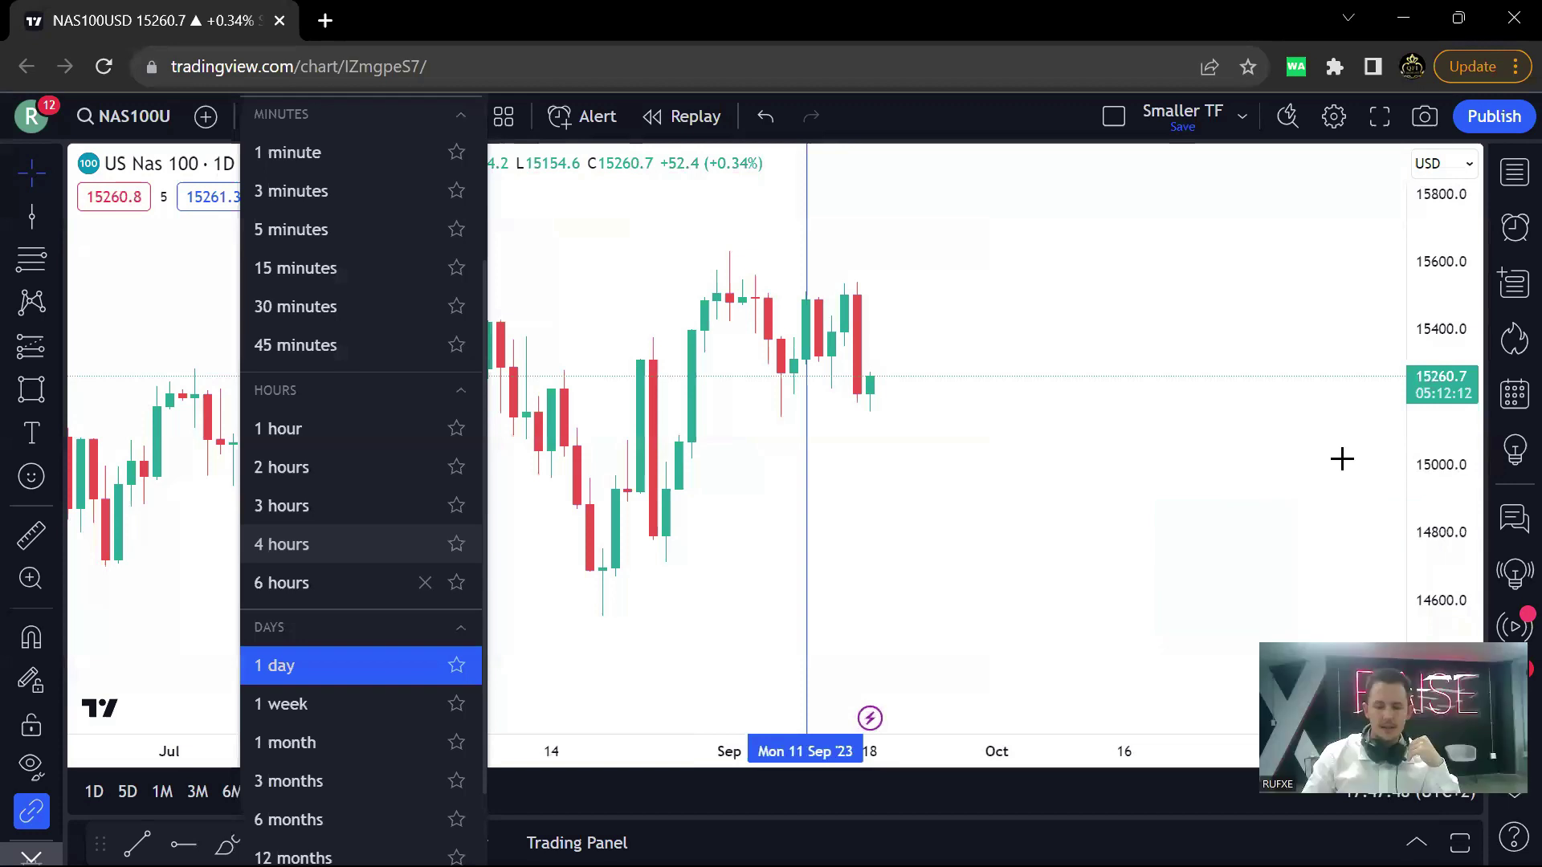
pyautogui.click(281, 544)
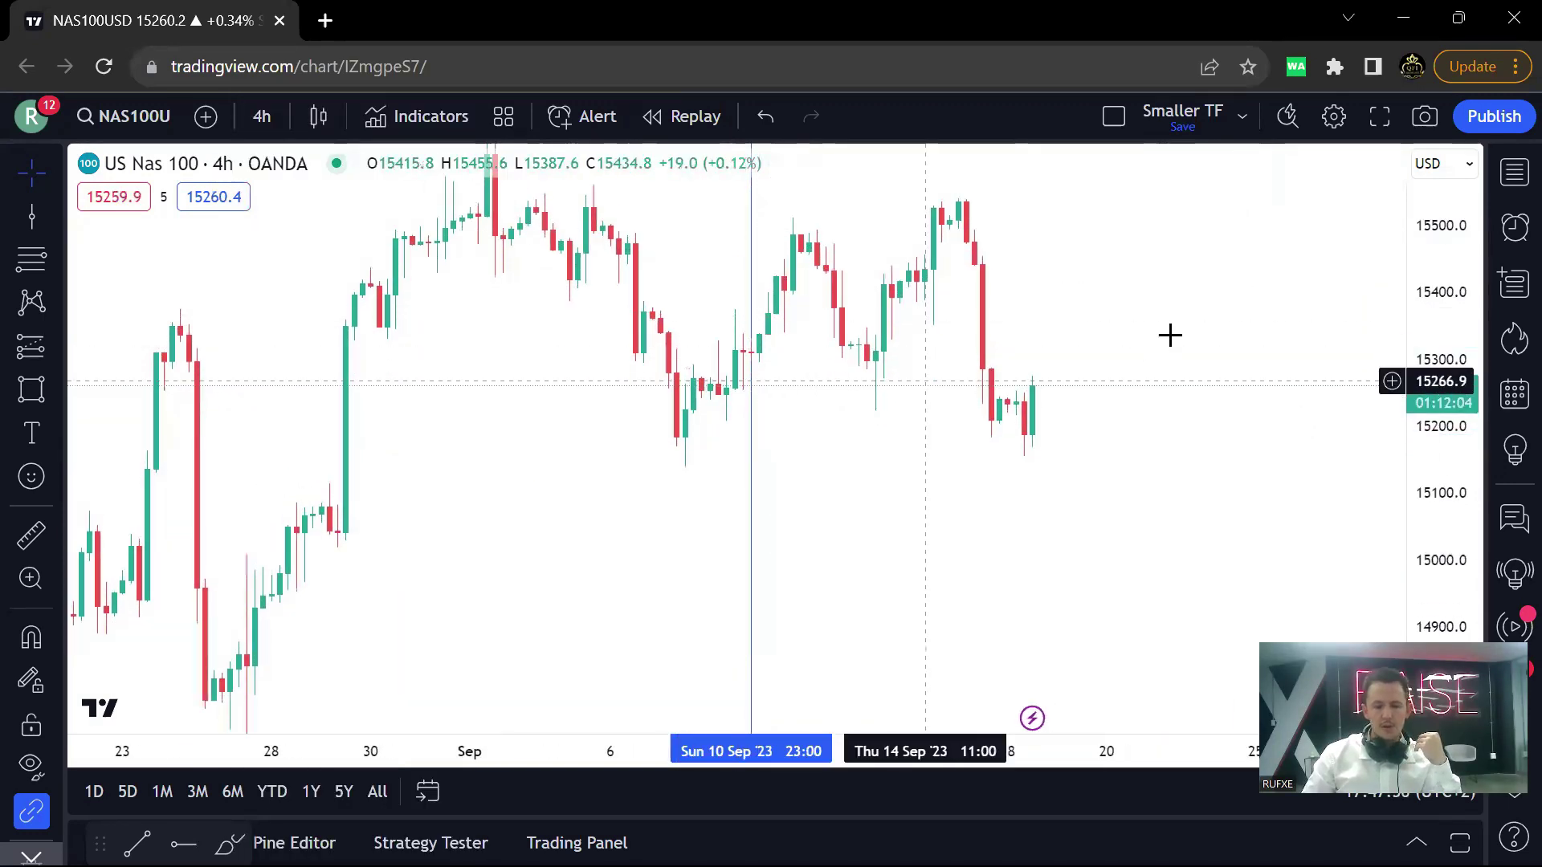
# - Draw a Fibonacci retracement from the 7 September swing low at about 15137.3 up to the following swing high at about 15511.7
pyautogui.moveTo(1142, 345); pyautogui.dragTo(980, 389)
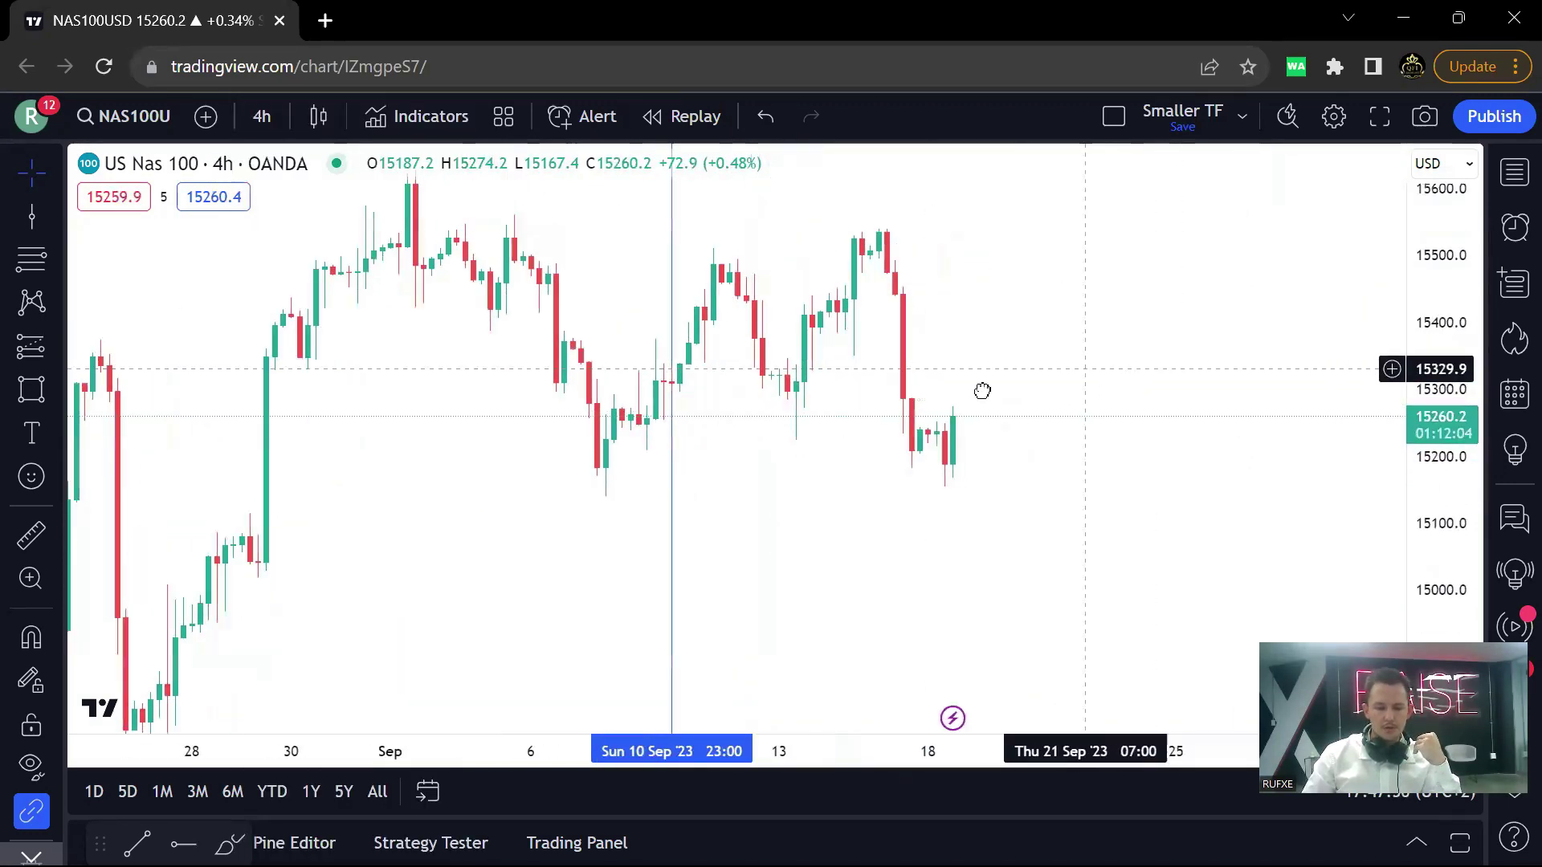
pyautogui.click(24, 262)
pyautogui.click(478, 518)
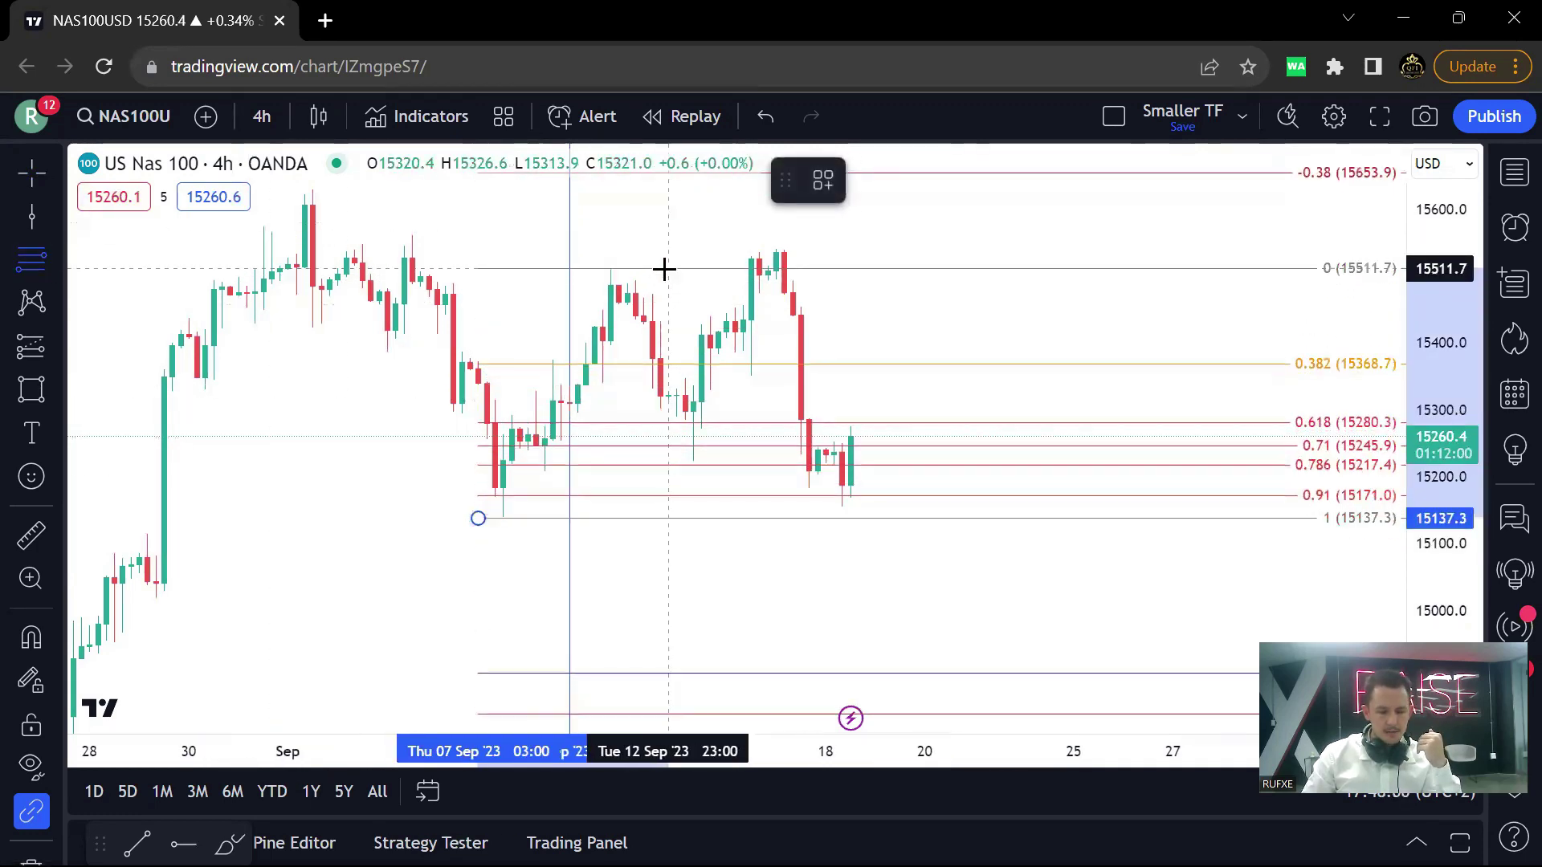
pyautogui.click(663, 268)
# - Mark the 0.618 to 0.786 retracement zone around the 13 September low with a rectangle, and delete the Fibonacci retracement
pyautogui.click(32, 391)
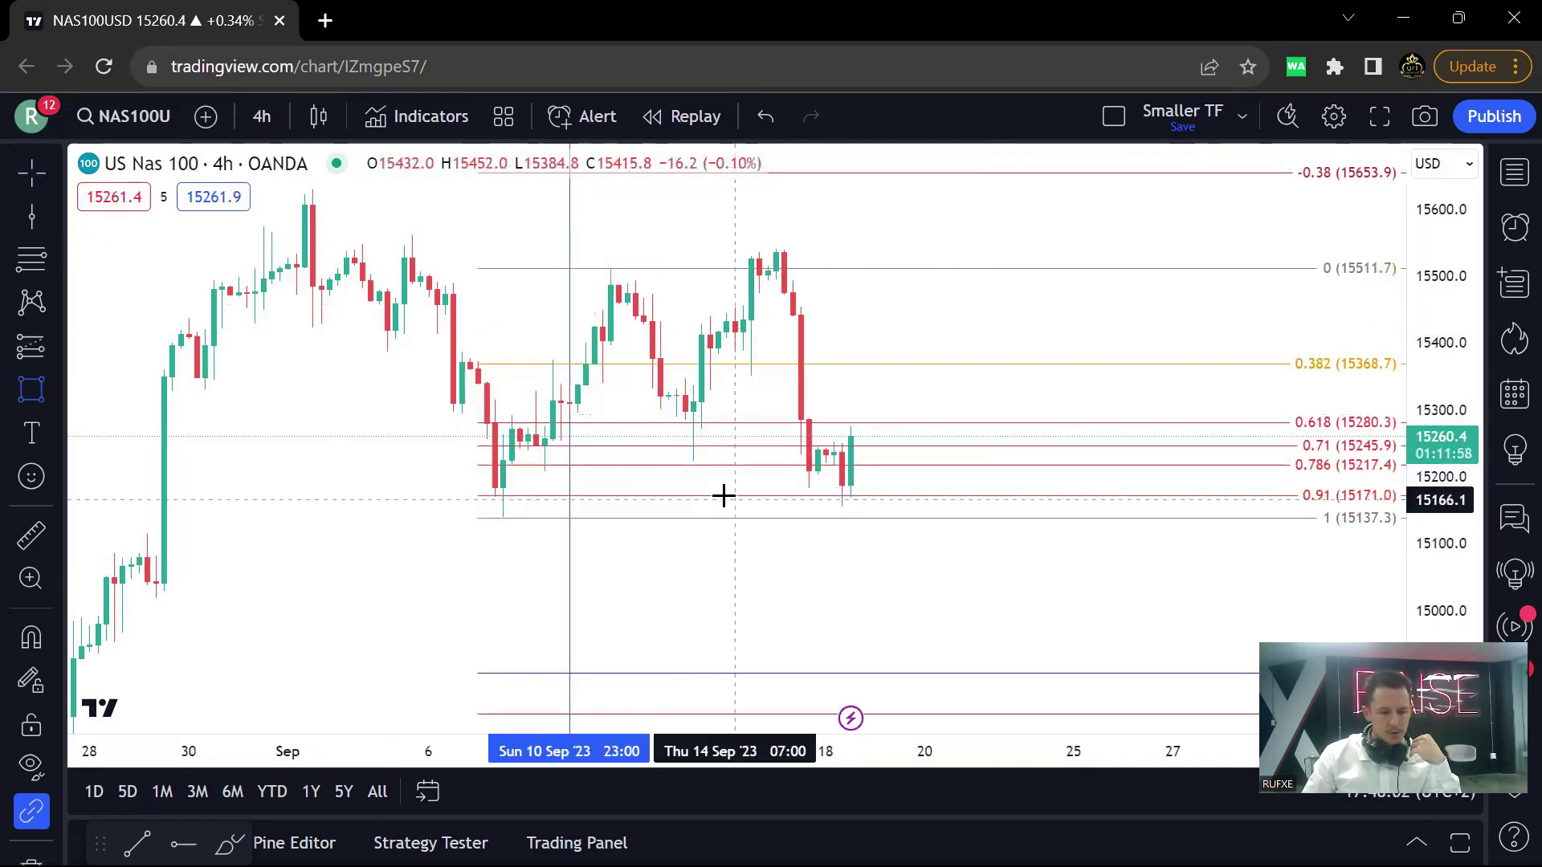
pyautogui.click(660, 469)
pyautogui.click(743, 418)
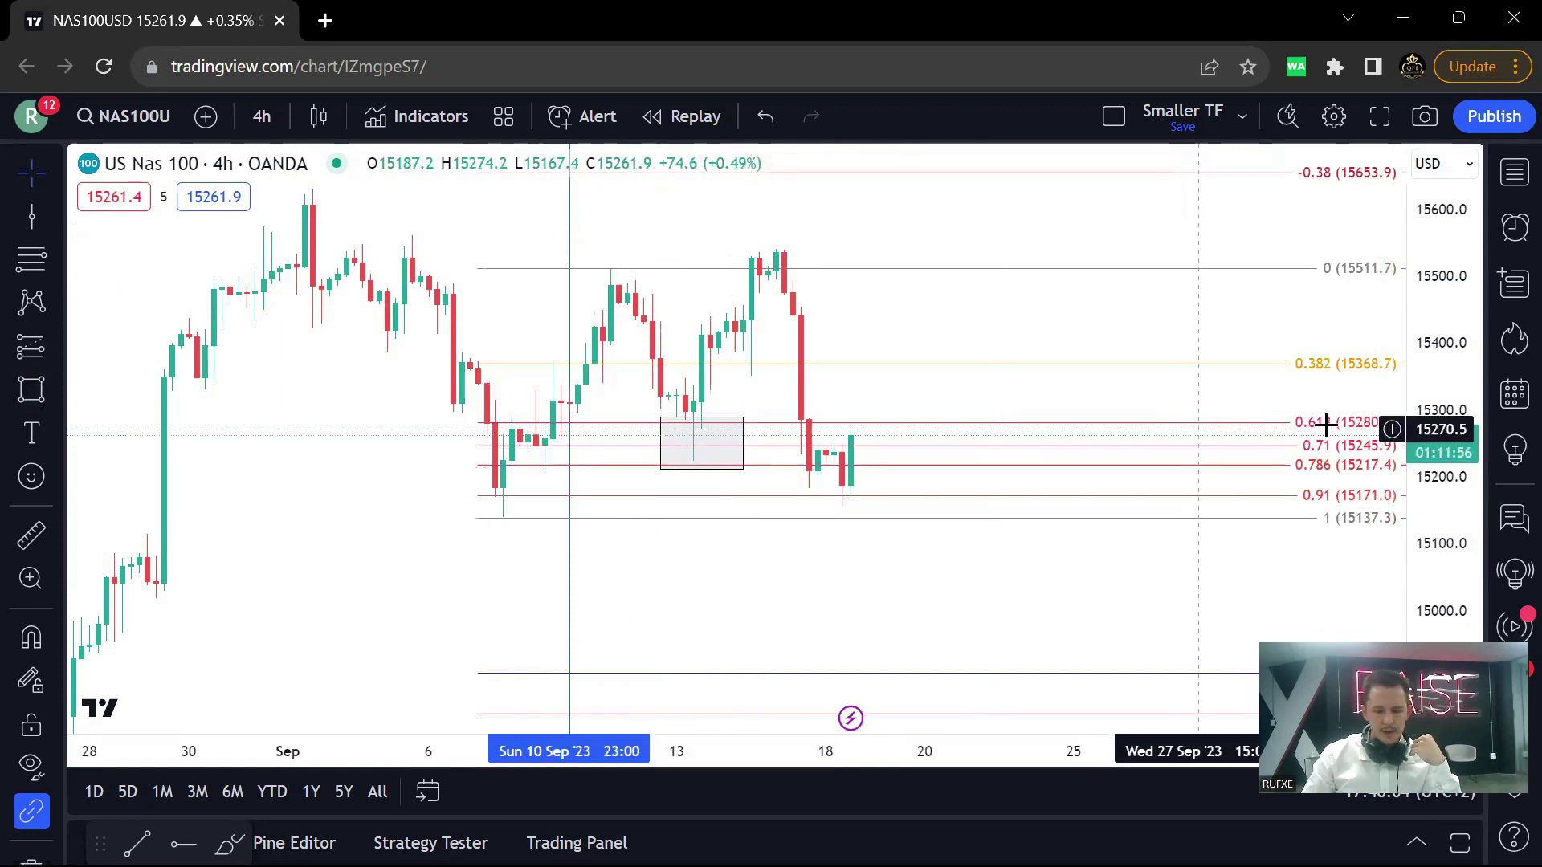
pyautogui.click(1329, 423)
pyautogui.press('Delete')
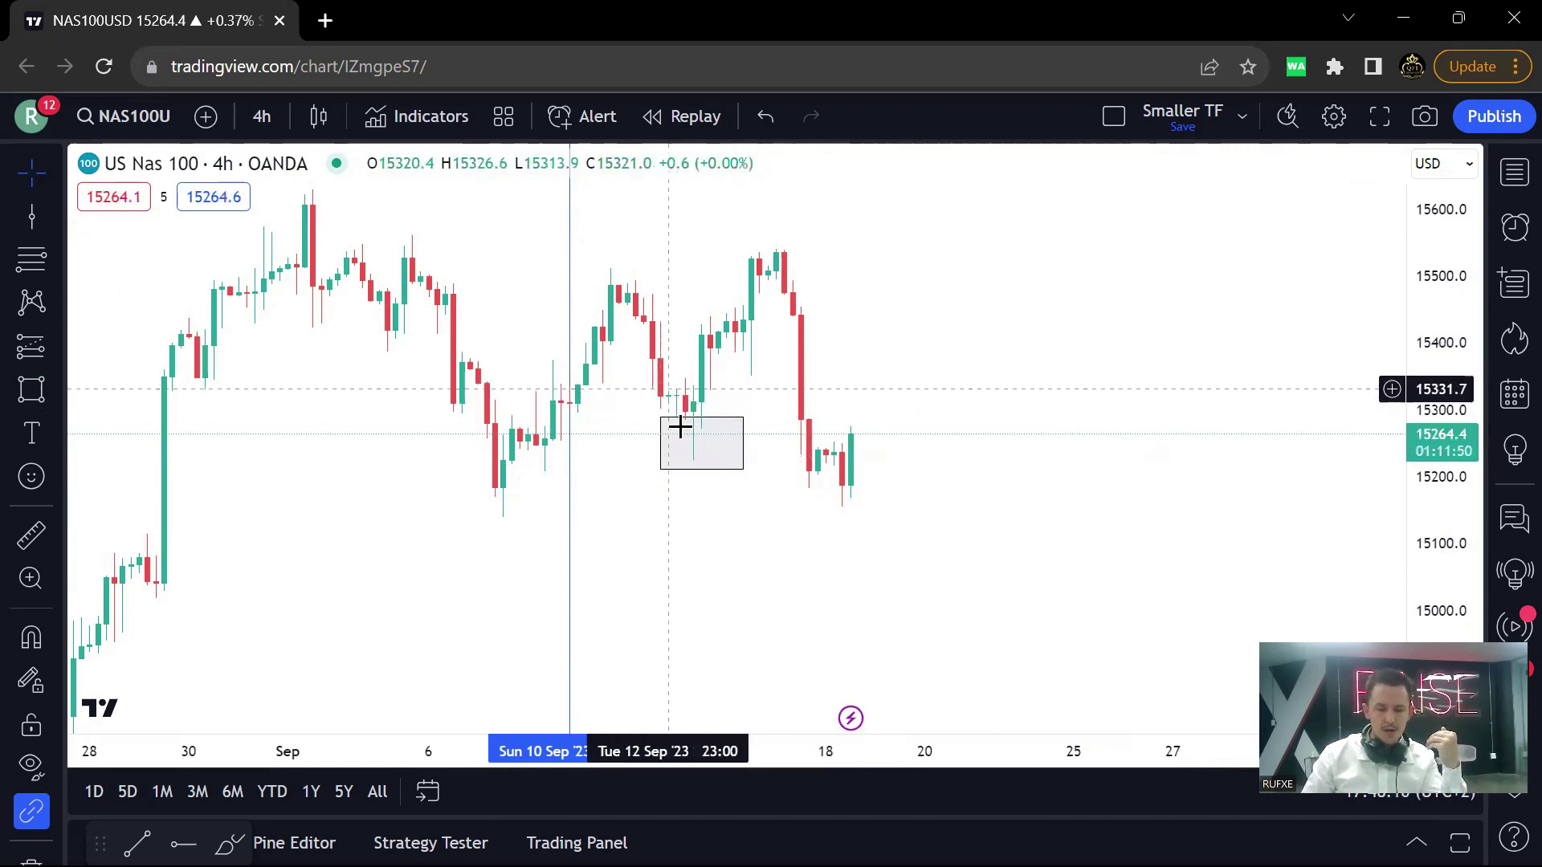
# - Place a vertical line on the candle of Wed 13 Sep '23 11:00 that dips into the rectangle
pyautogui.click(711, 444)
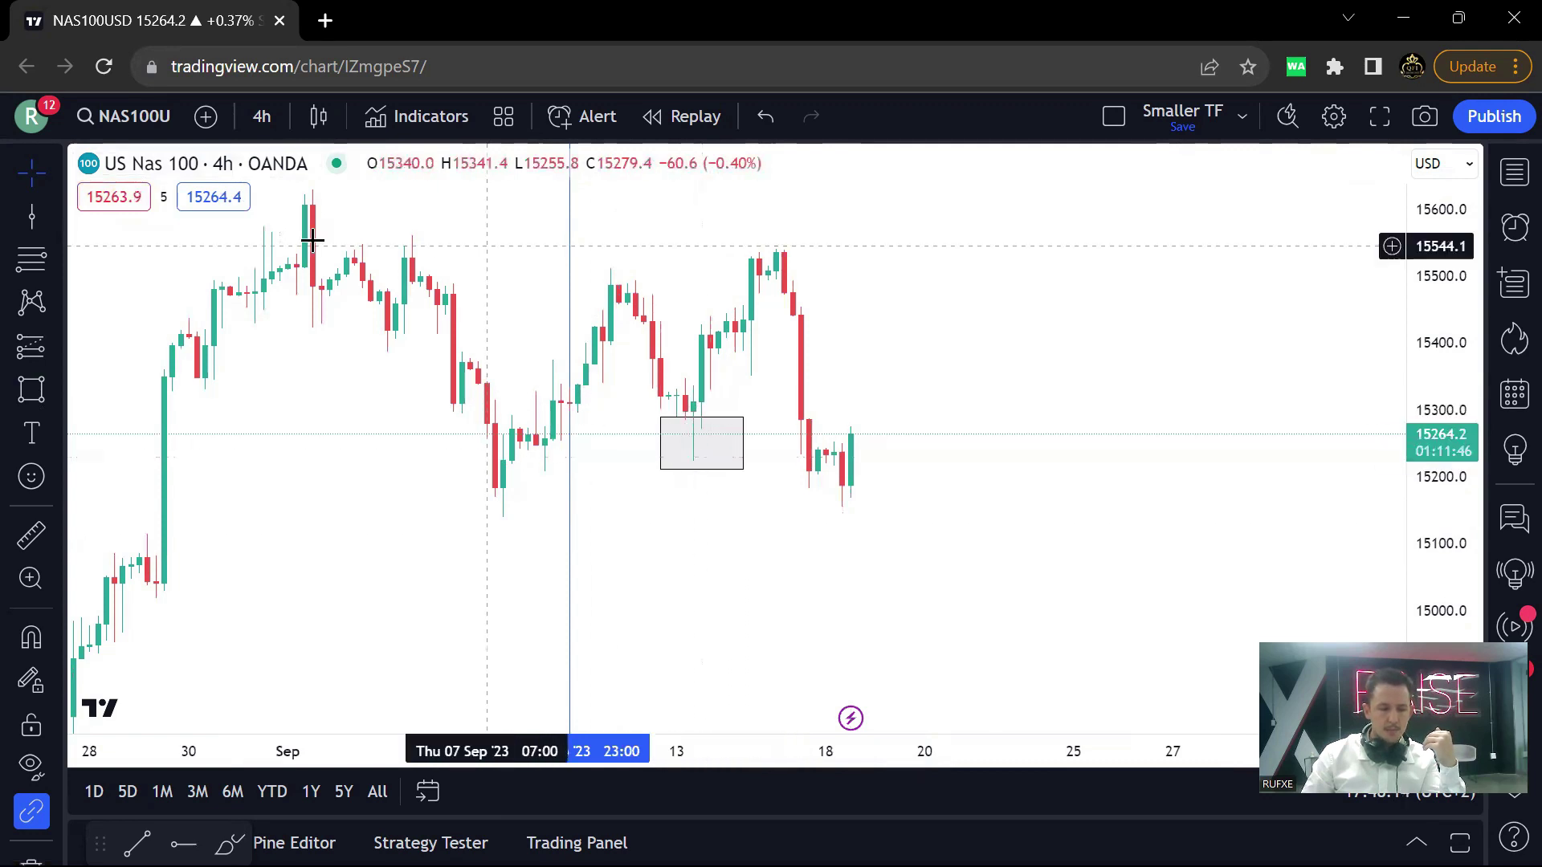
pyautogui.click(34, 215)
pyautogui.click(689, 404)
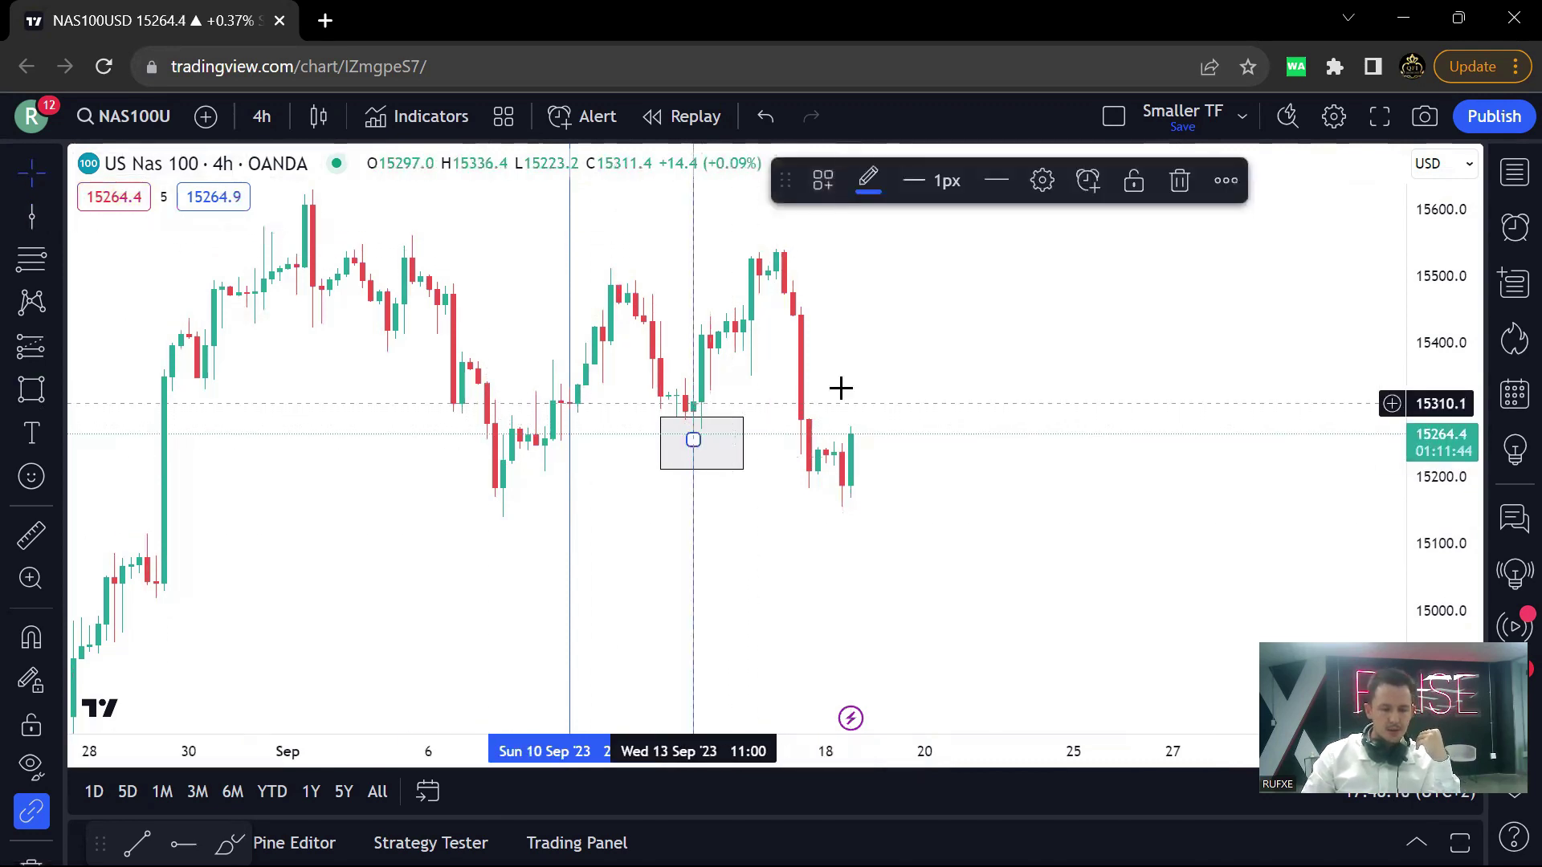
# - Examine the price action around the marked zone on the 15-minute timeframe
pyautogui.click(262, 116)
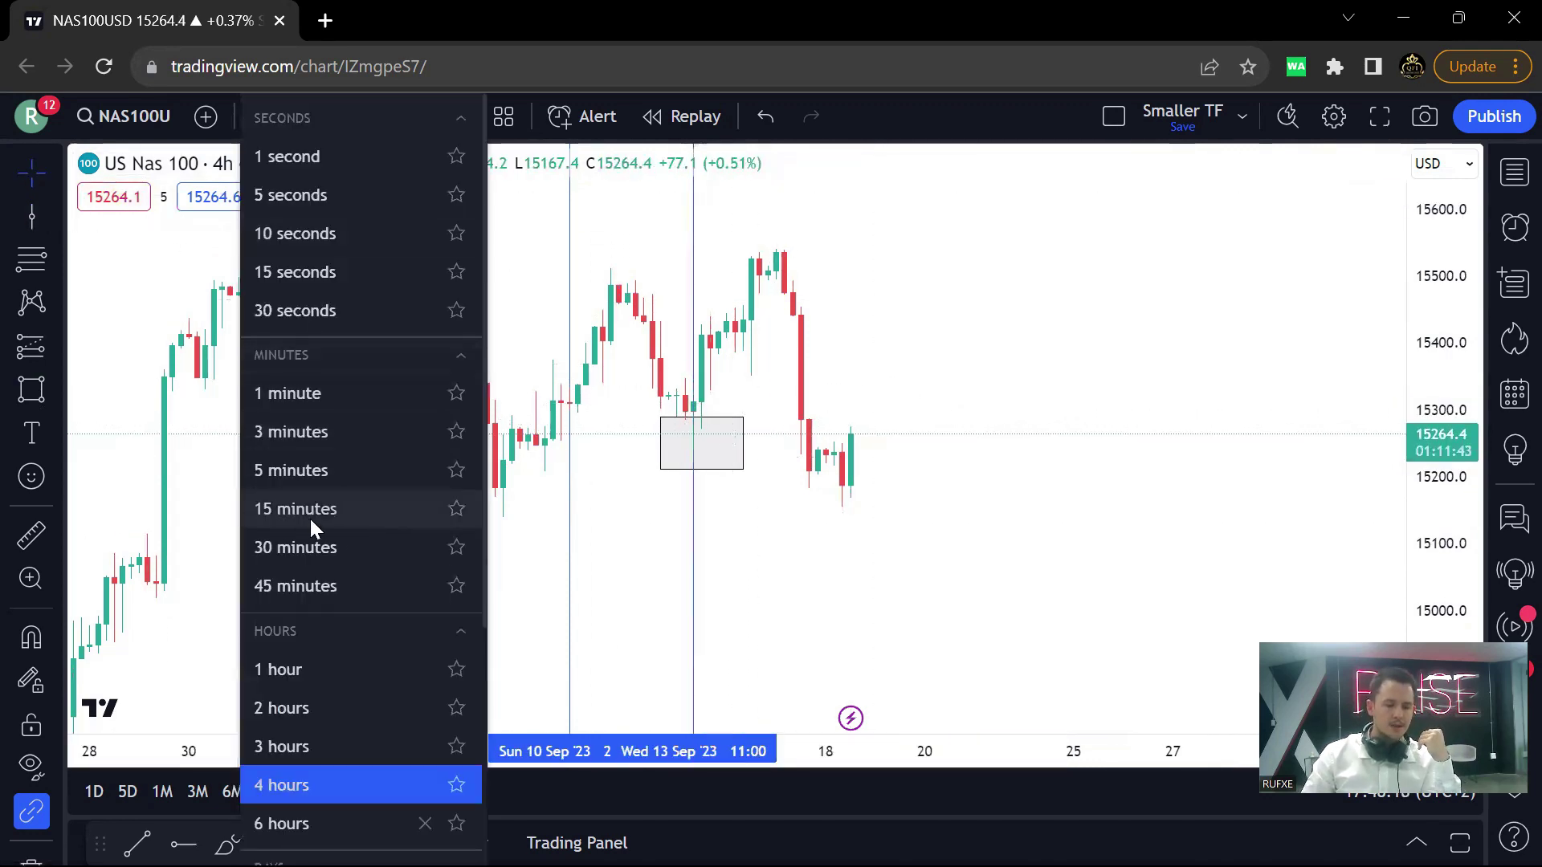
pyautogui.click(311, 519)
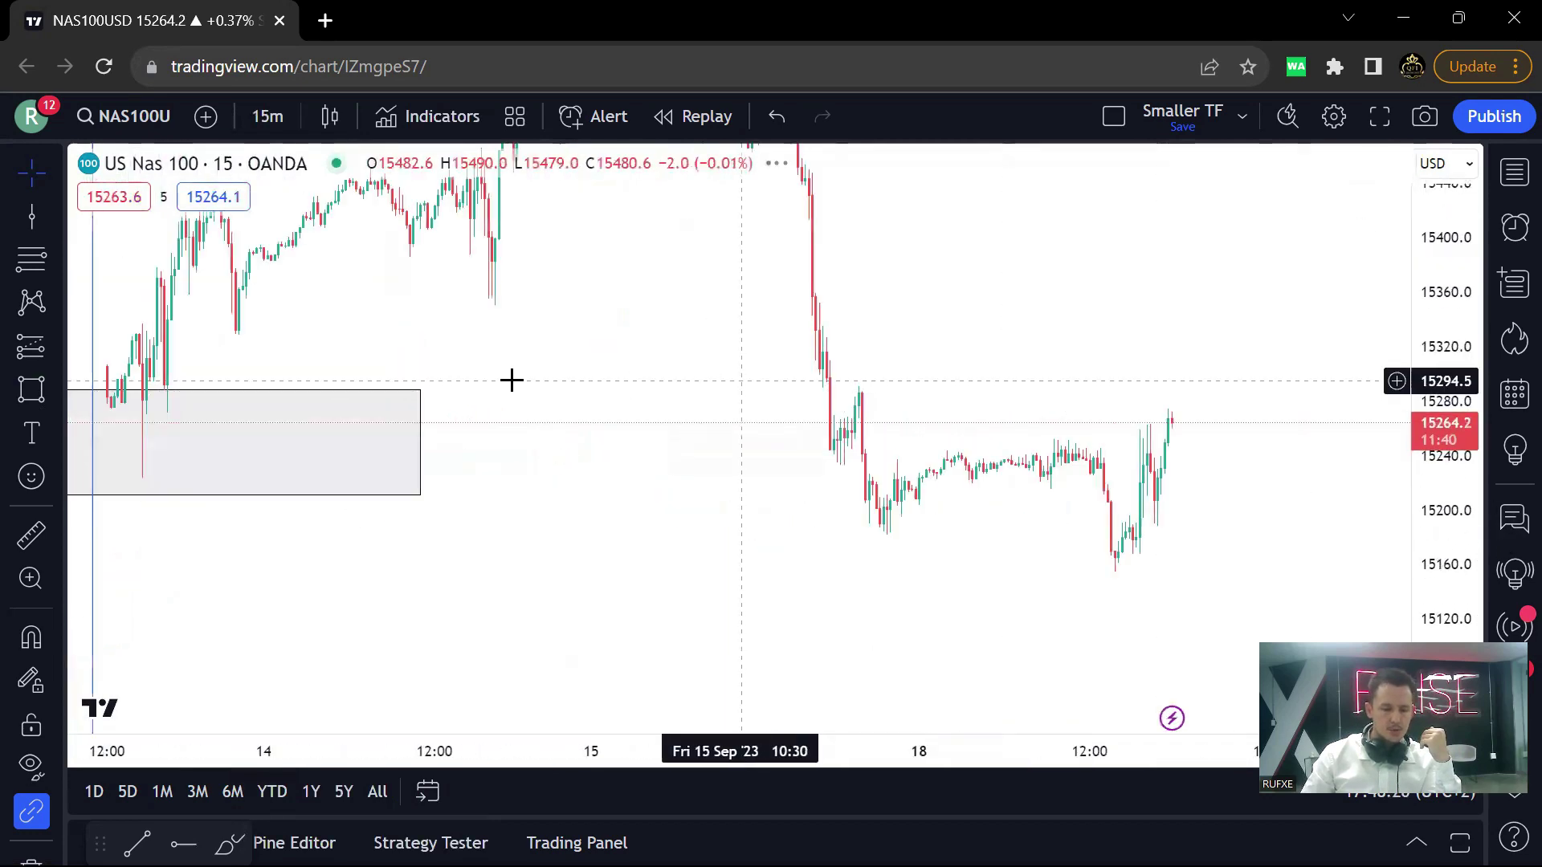
pyautogui.scroll(-3, 1094, 423)
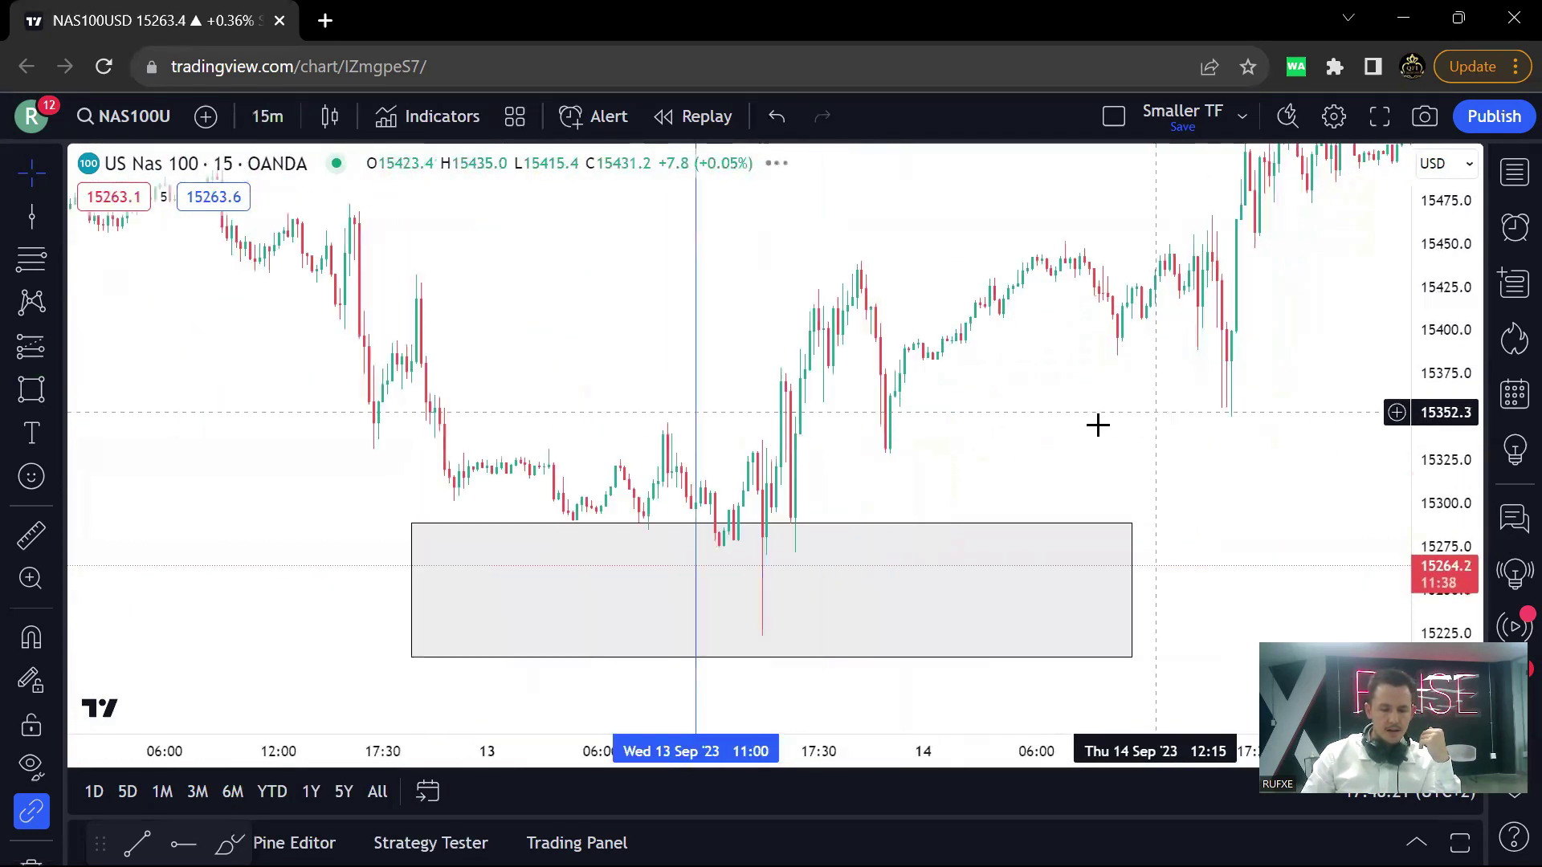
# - Switch the chart to the 1-minute timeframe and reset the chart view
pyautogui.click(273, 114)
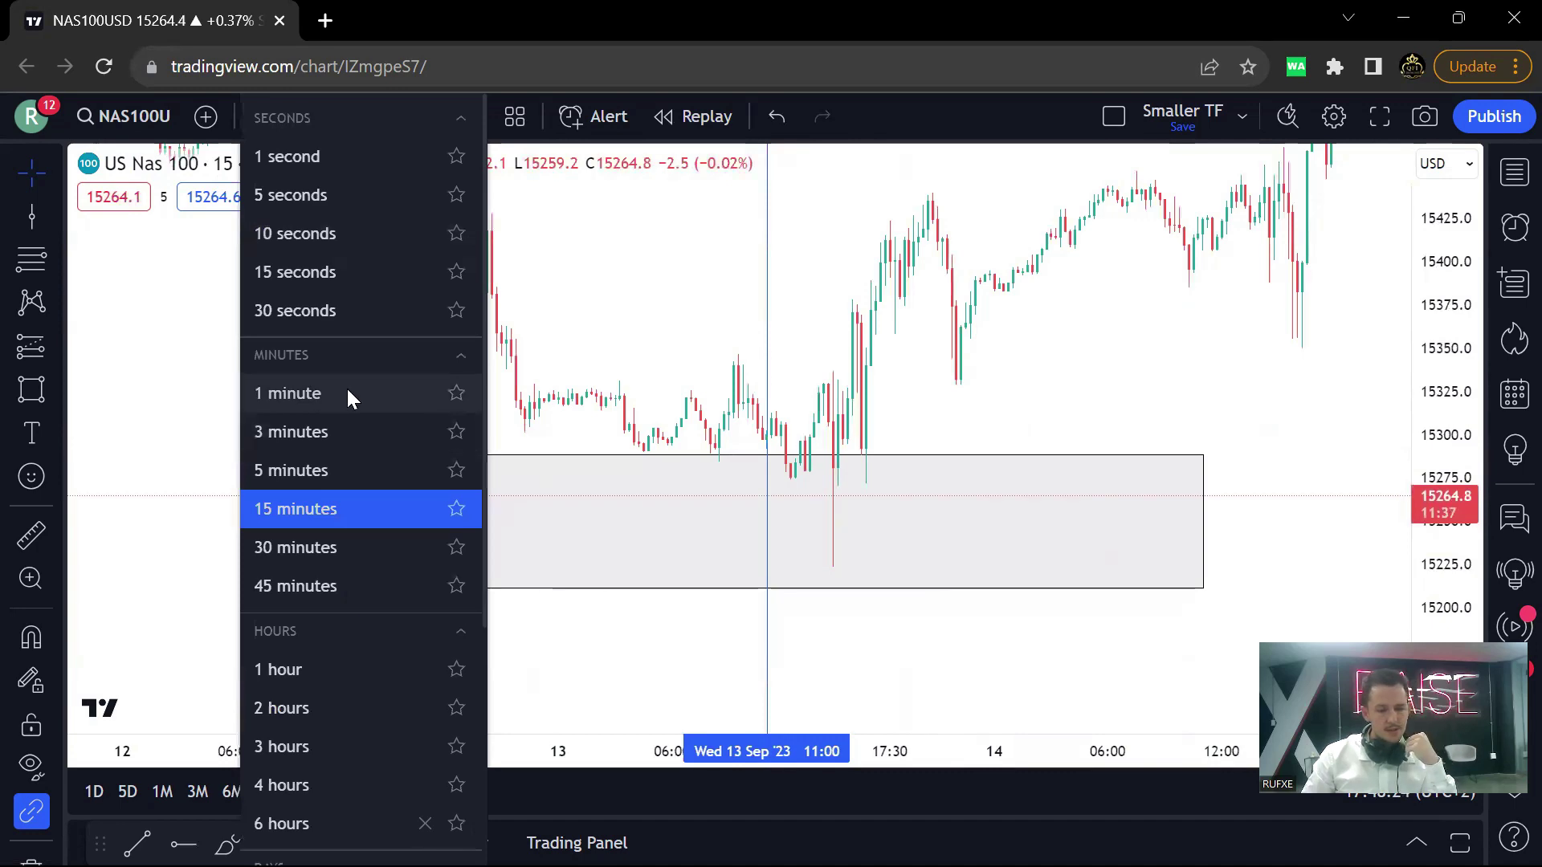
pyautogui.click(325, 392)
pyautogui.rightClick(834, 284)
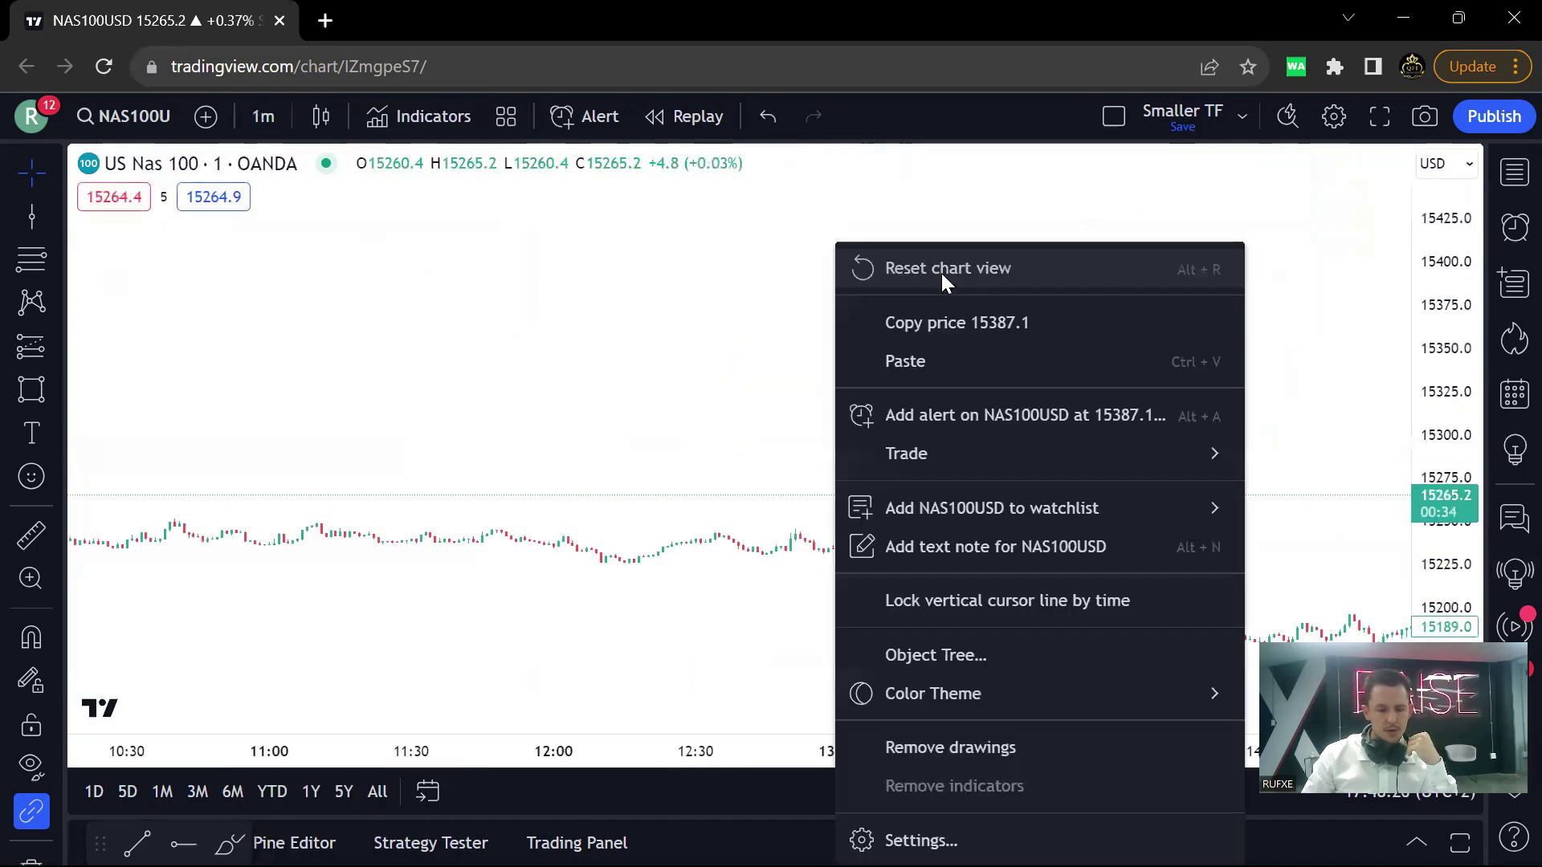
pyautogui.click(941, 269)
# - Go back to 13 September on the 1-minute chart and examine the price reaction inside the marked zone
pyautogui.scroll(-3, 1194, 437)
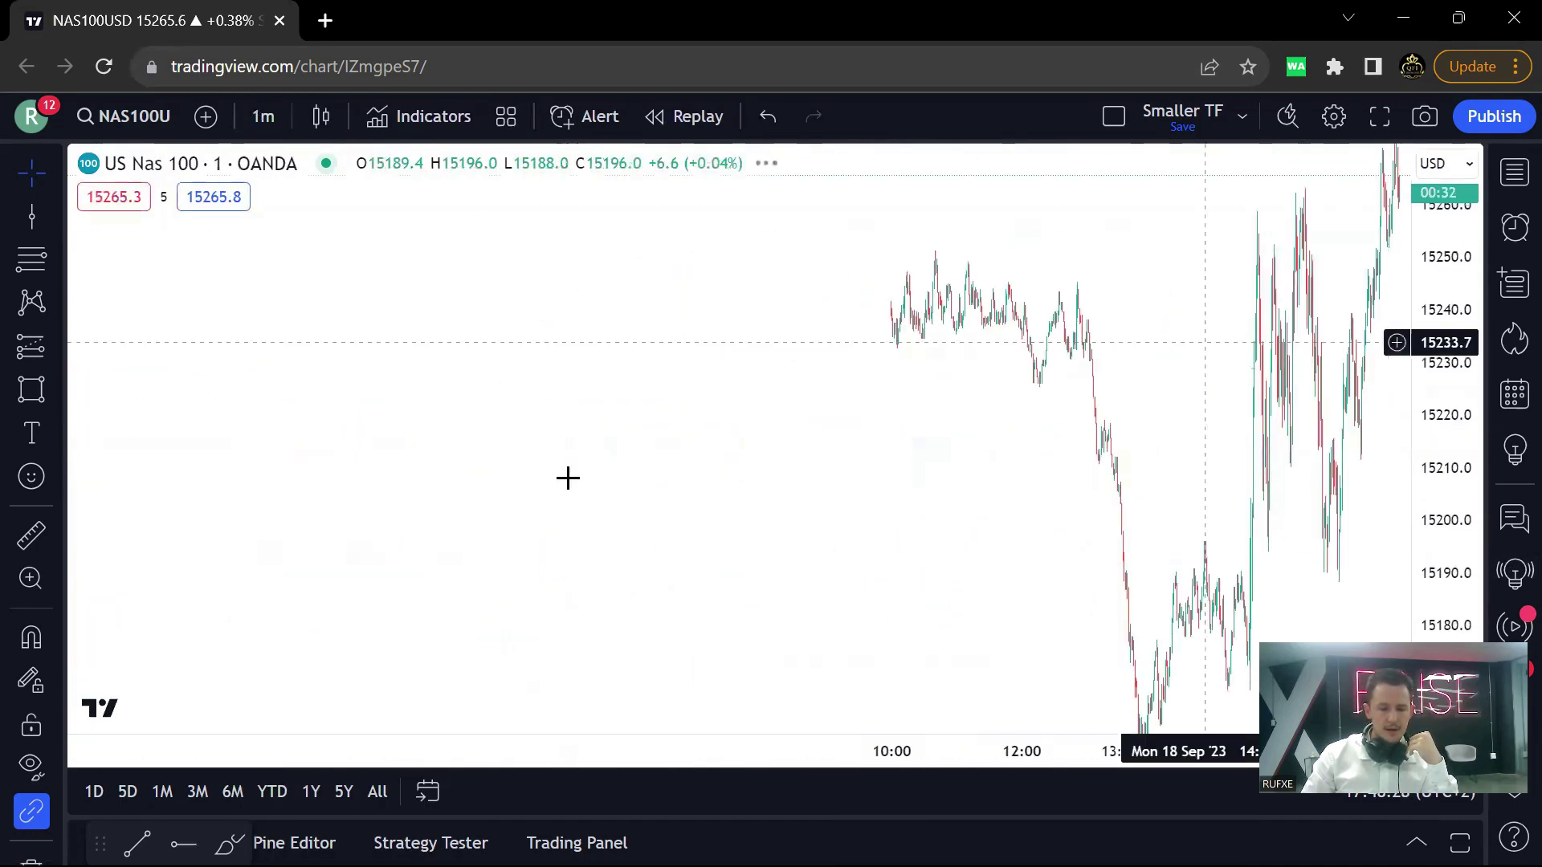
pyautogui.moveTo(602, 464); pyautogui.dragTo(1022, 345)
pyautogui.moveTo(506, 503); pyautogui.dragTo(1338, 406)
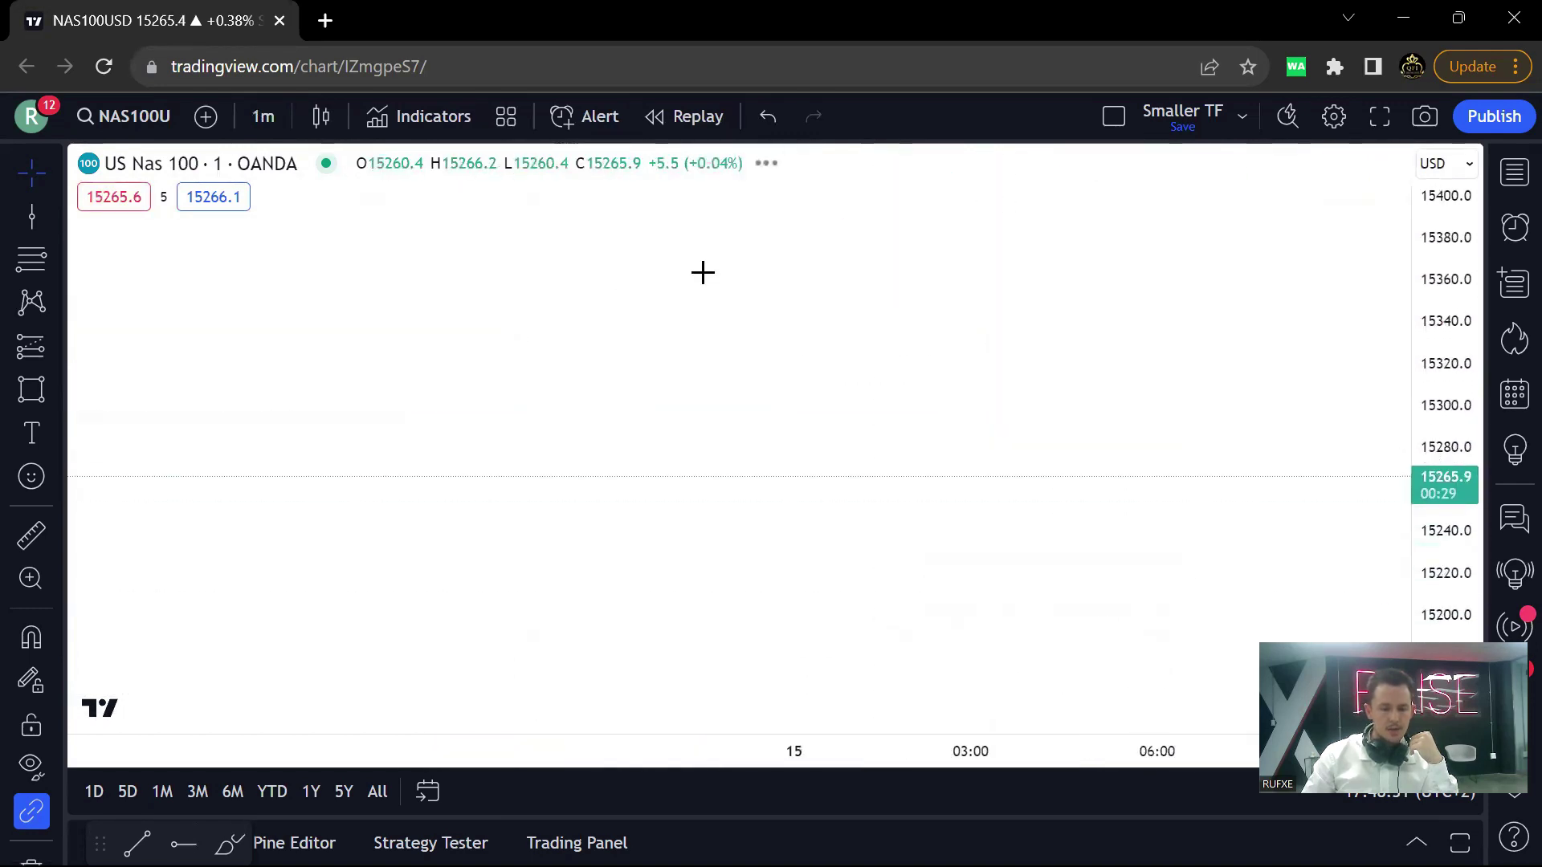
pyautogui.moveTo(946, 282); pyautogui.dragTo(1235, 220)
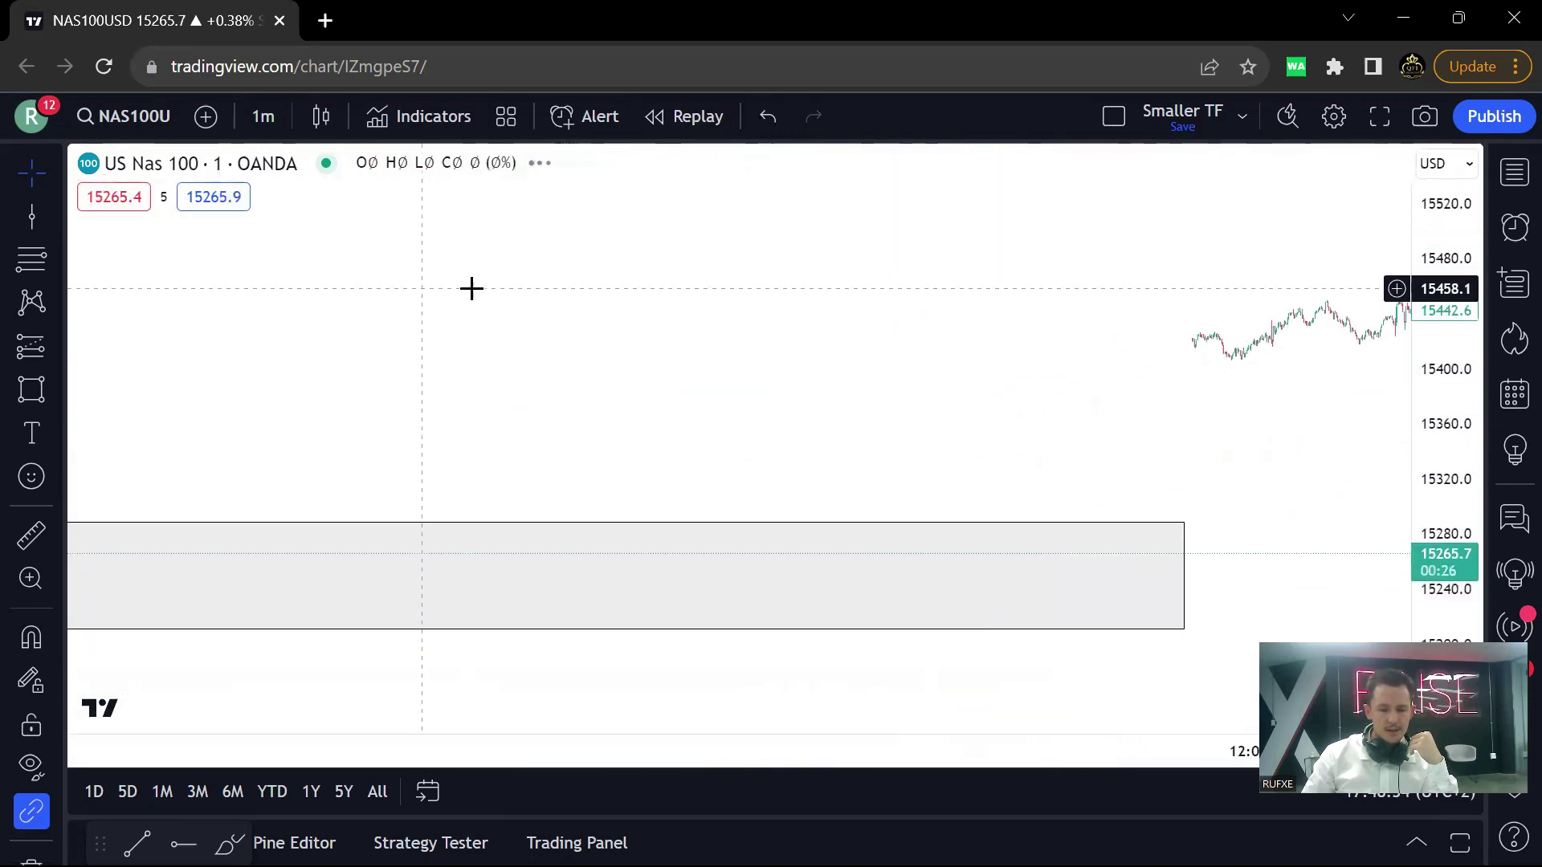
pyautogui.moveTo(473, 354); pyautogui.dragTo(1238, 356)
pyautogui.moveTo(687, 358); pyautogui.dragTo(1115, 358)
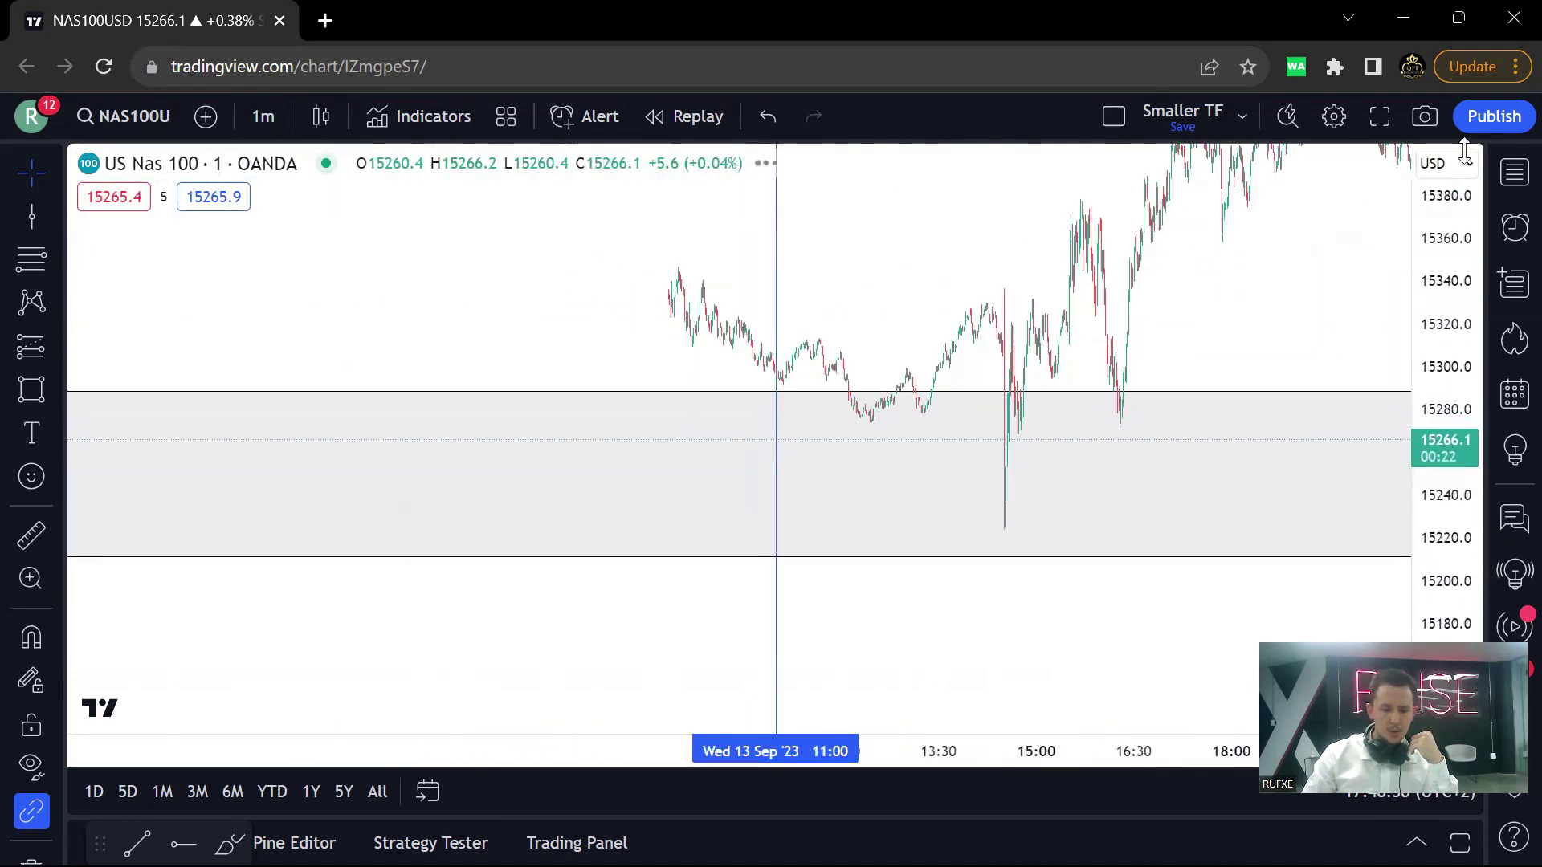
pyautogui.scroll(2, 1115, 358)
pyautogui.scroll(2, 1316, 473)
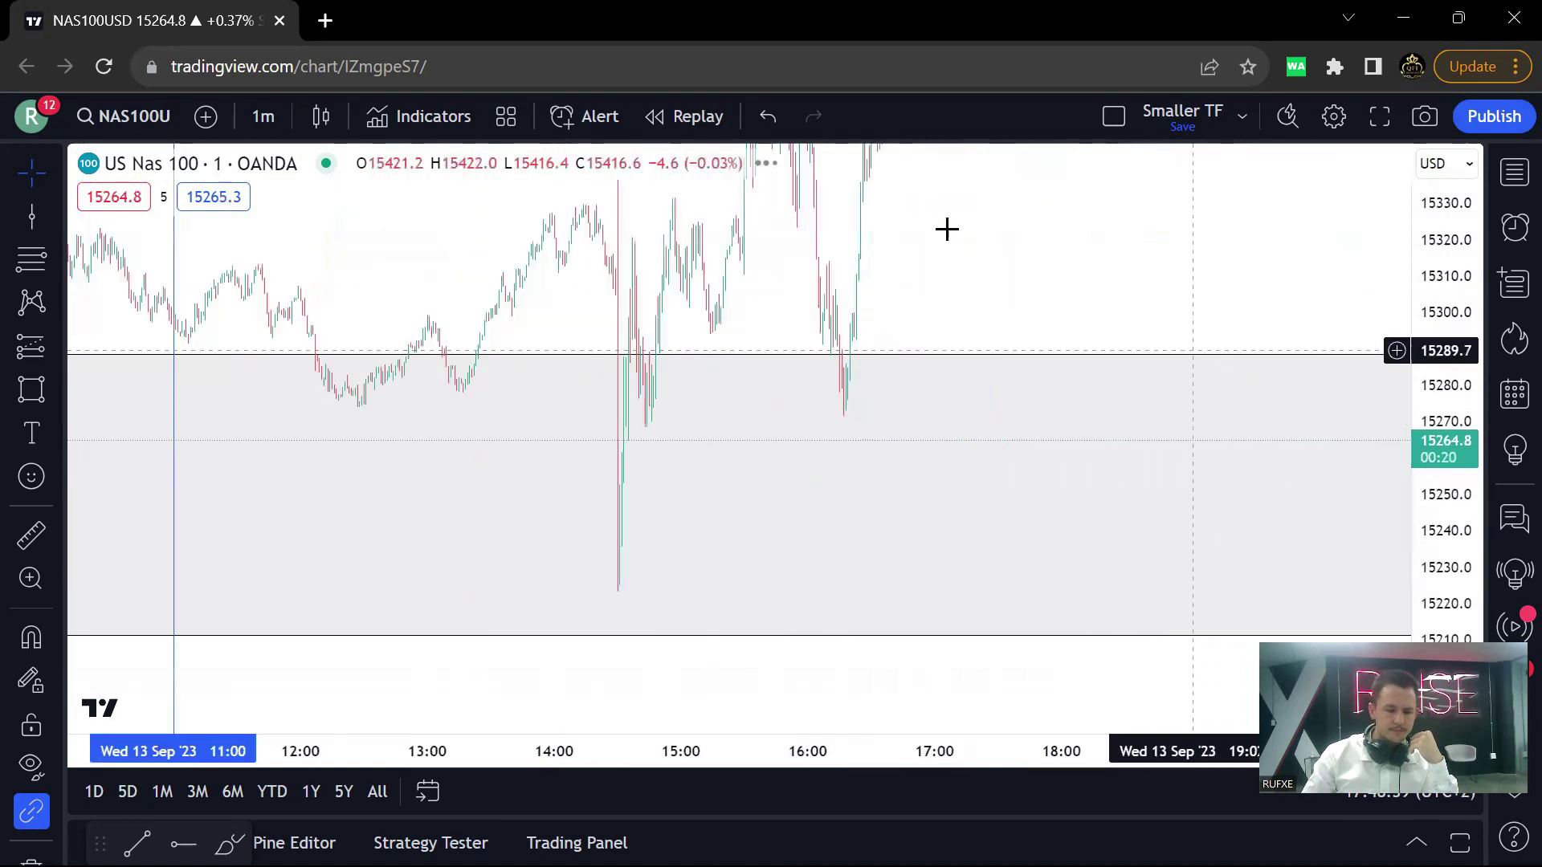
pyautogui.moveTo(946, 228); pyautogui.dragTo(1238, 371)
pyautogui.scroll(2, 1216, 379)
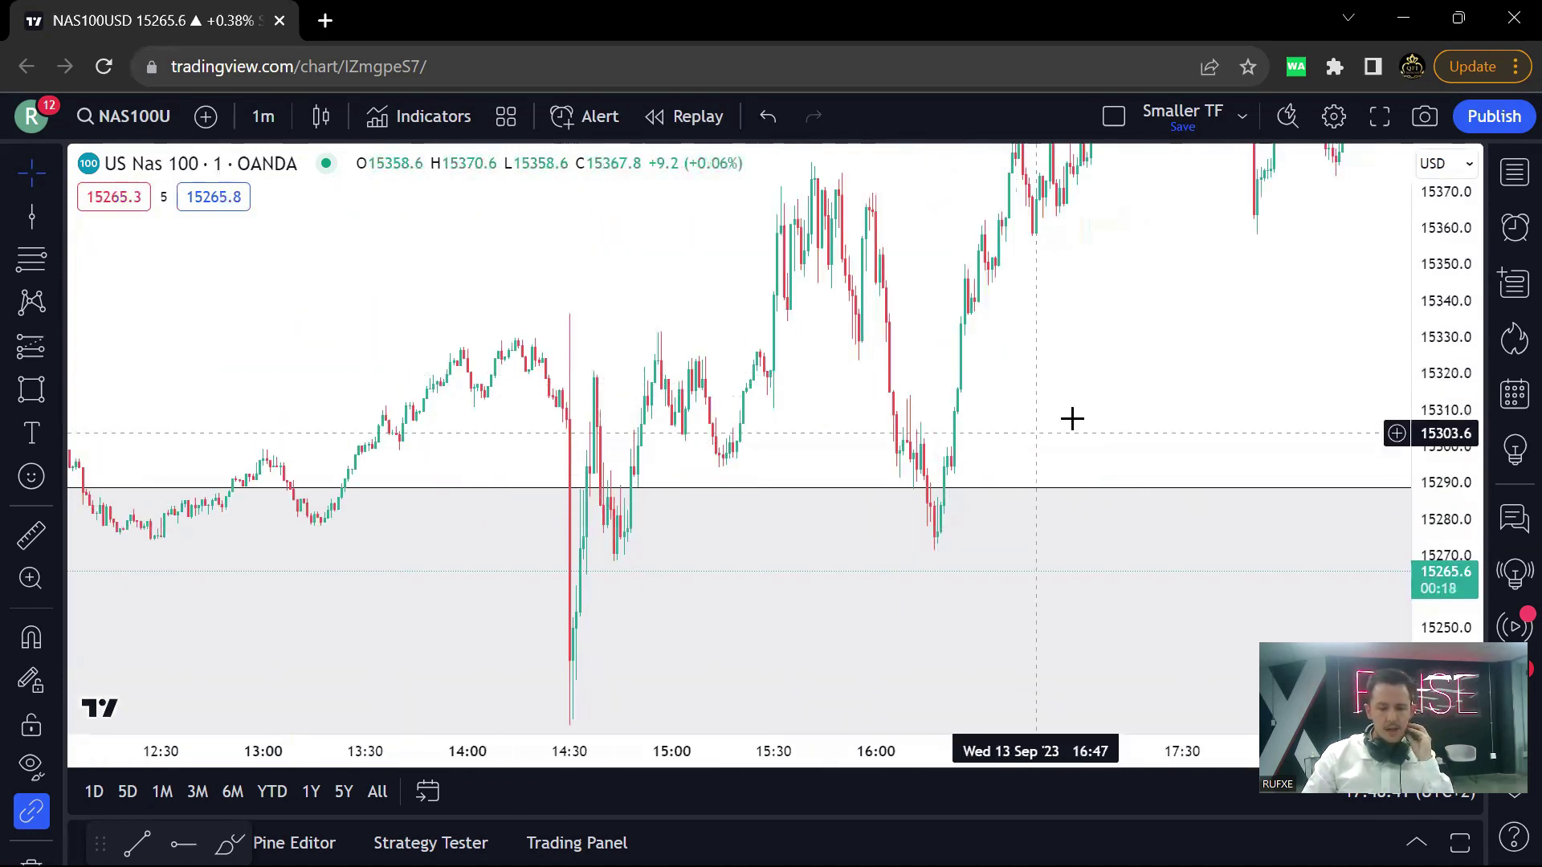
pyautogui.hscroll(1, 1070, 416)
pyautogui.moveTo(1443, 492); pyautogui.dragTo(1443, 534)
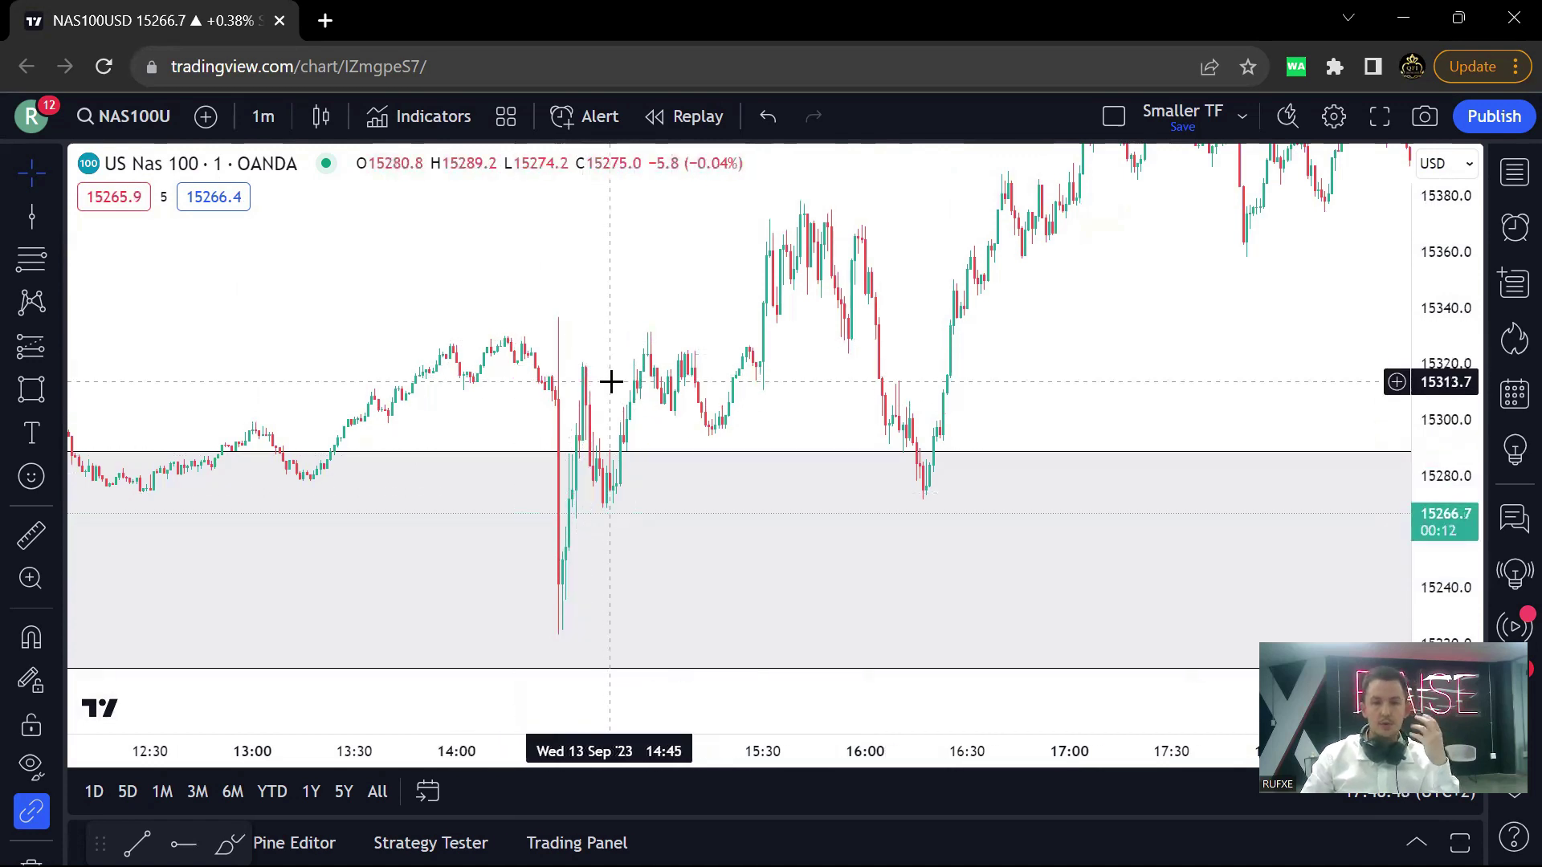
# - Draw a thin rectangle over the swing highs around 14:00 to 15:30, just above the 15320 price level
pyautogui.click(299, 358)
pyautogui.click(811, 328)
# - Draw a Fibonacci retracement from the 14:30 swing low up to about 15374.4, and delete the large zone rectangle
pyautogui.hscroll(2, 1107, 362)
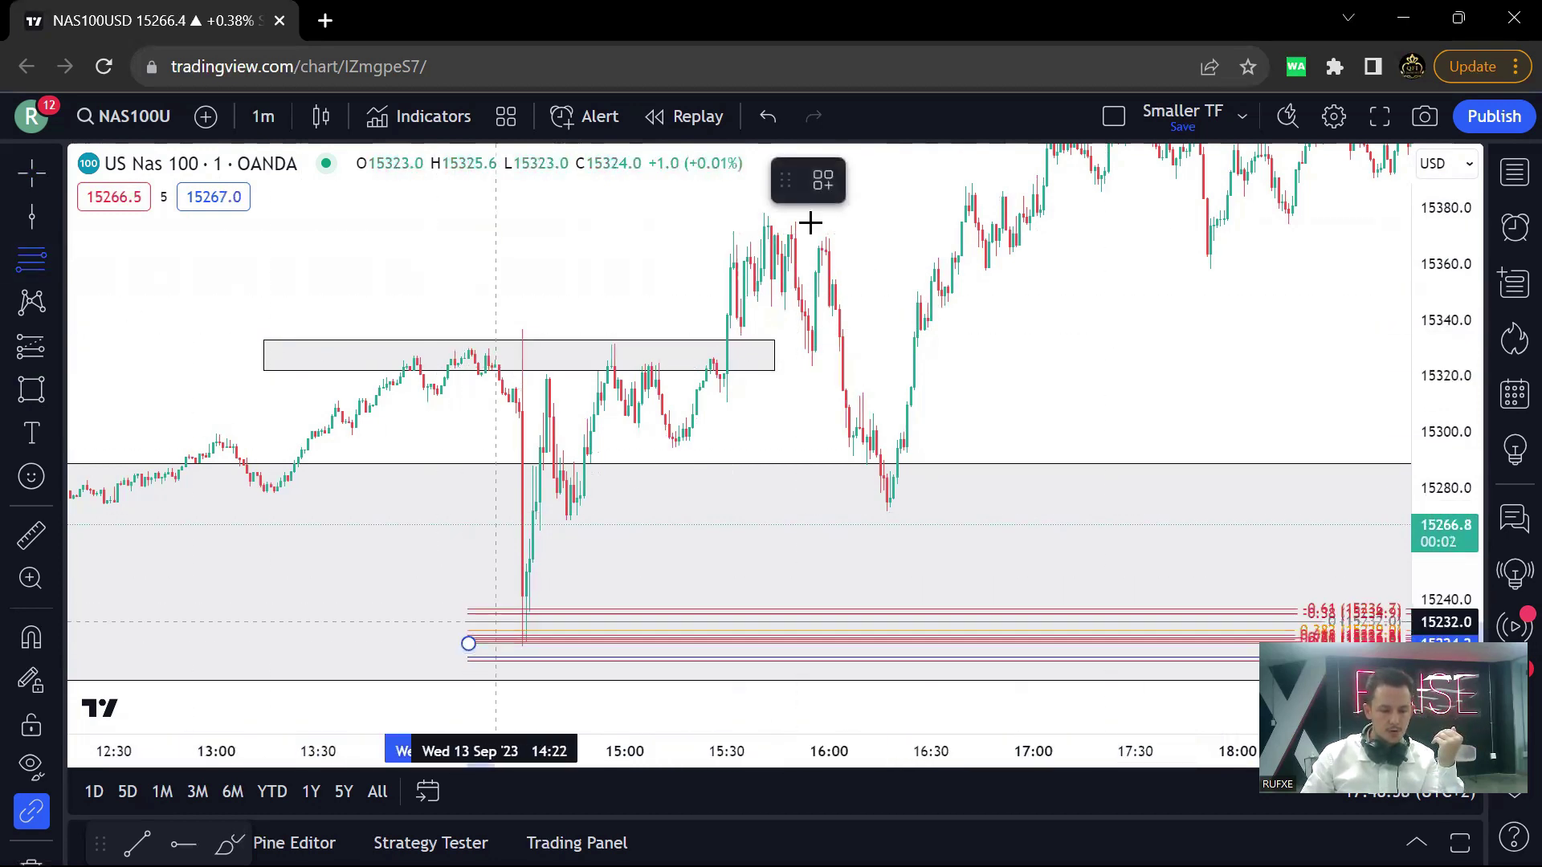
pyautogui.click(875, 223)
pyautogui.click(391, 471)
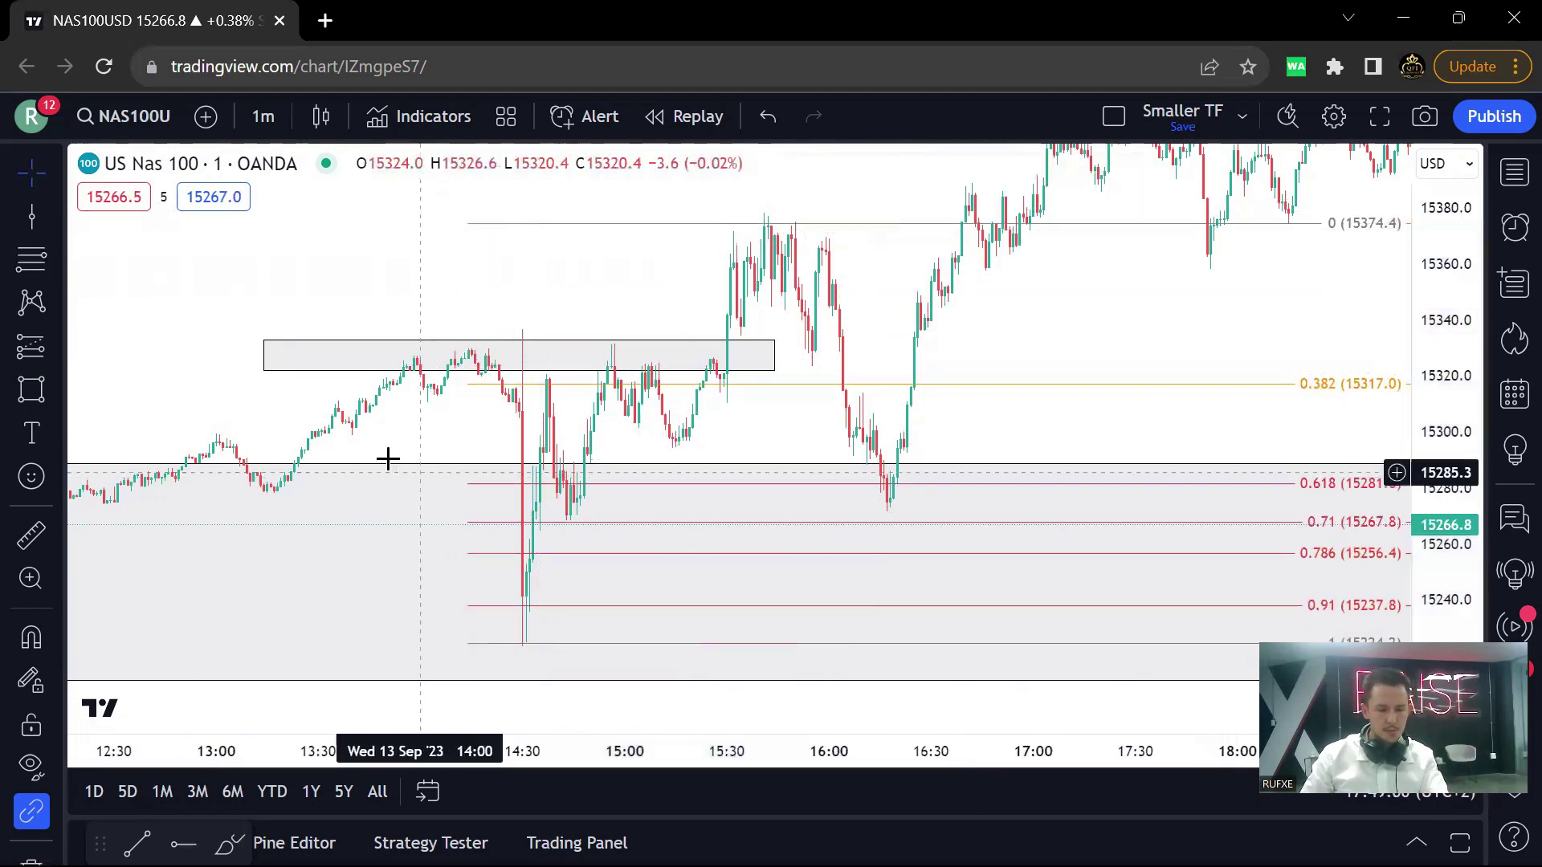
pyautogui.click(391, 471)
pyautogui.press('Delete')
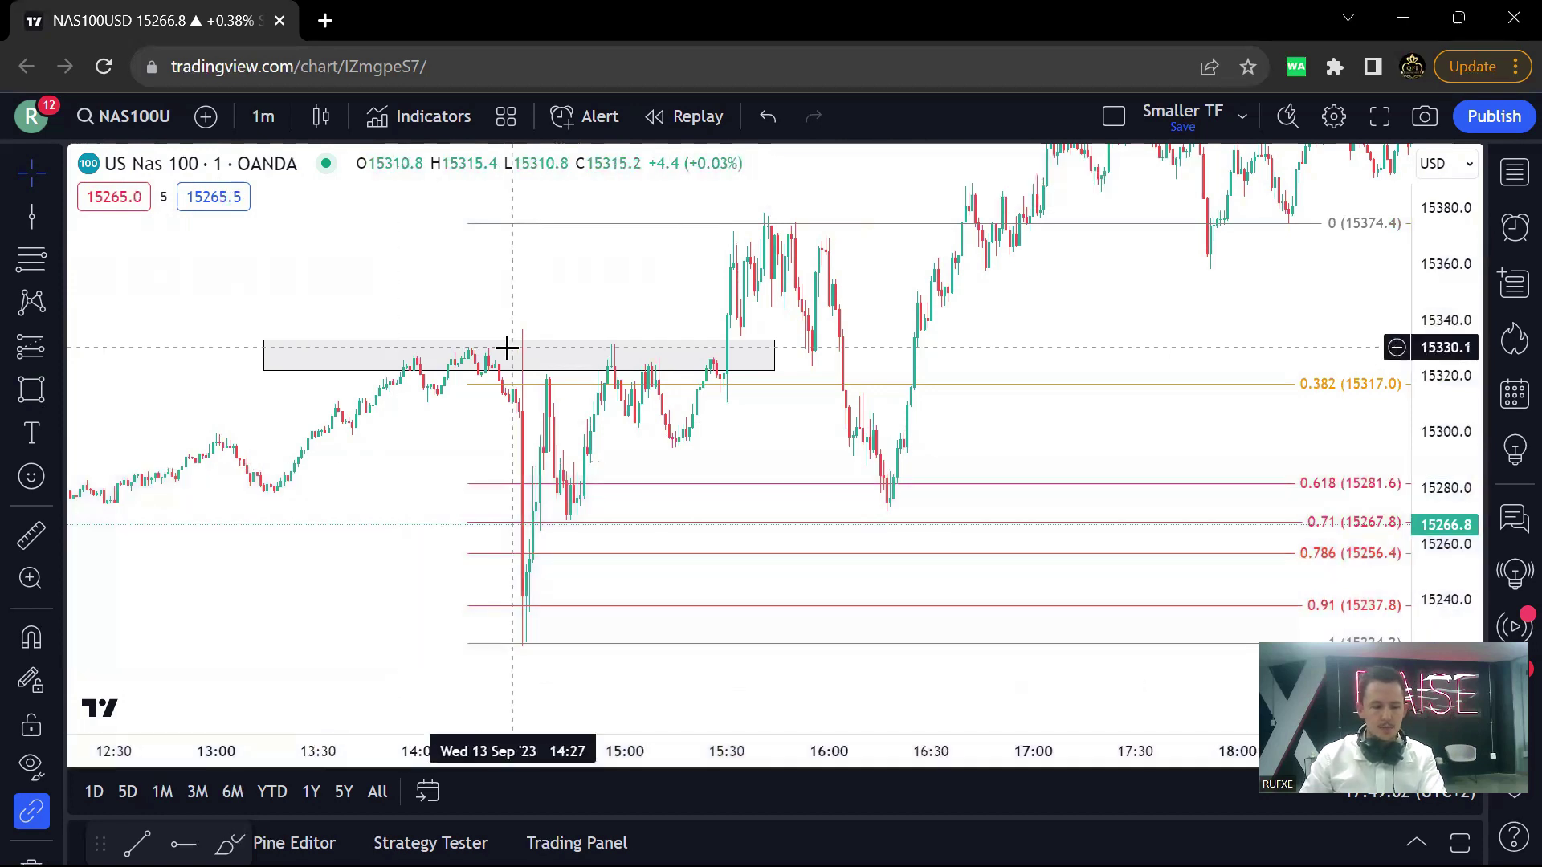
# - Move the thin rectangle onto the 0.618 level and extend it down to about the 0.786 level, and delete the Fibonacci retracement
pyautogui.click(509, 348)
pyautogui.moveTo(509, 348); pyautogui.dragTo(714, 403)
pyautogui.moveTo(894, 444); pyautogui.dragTo(1108, 534)
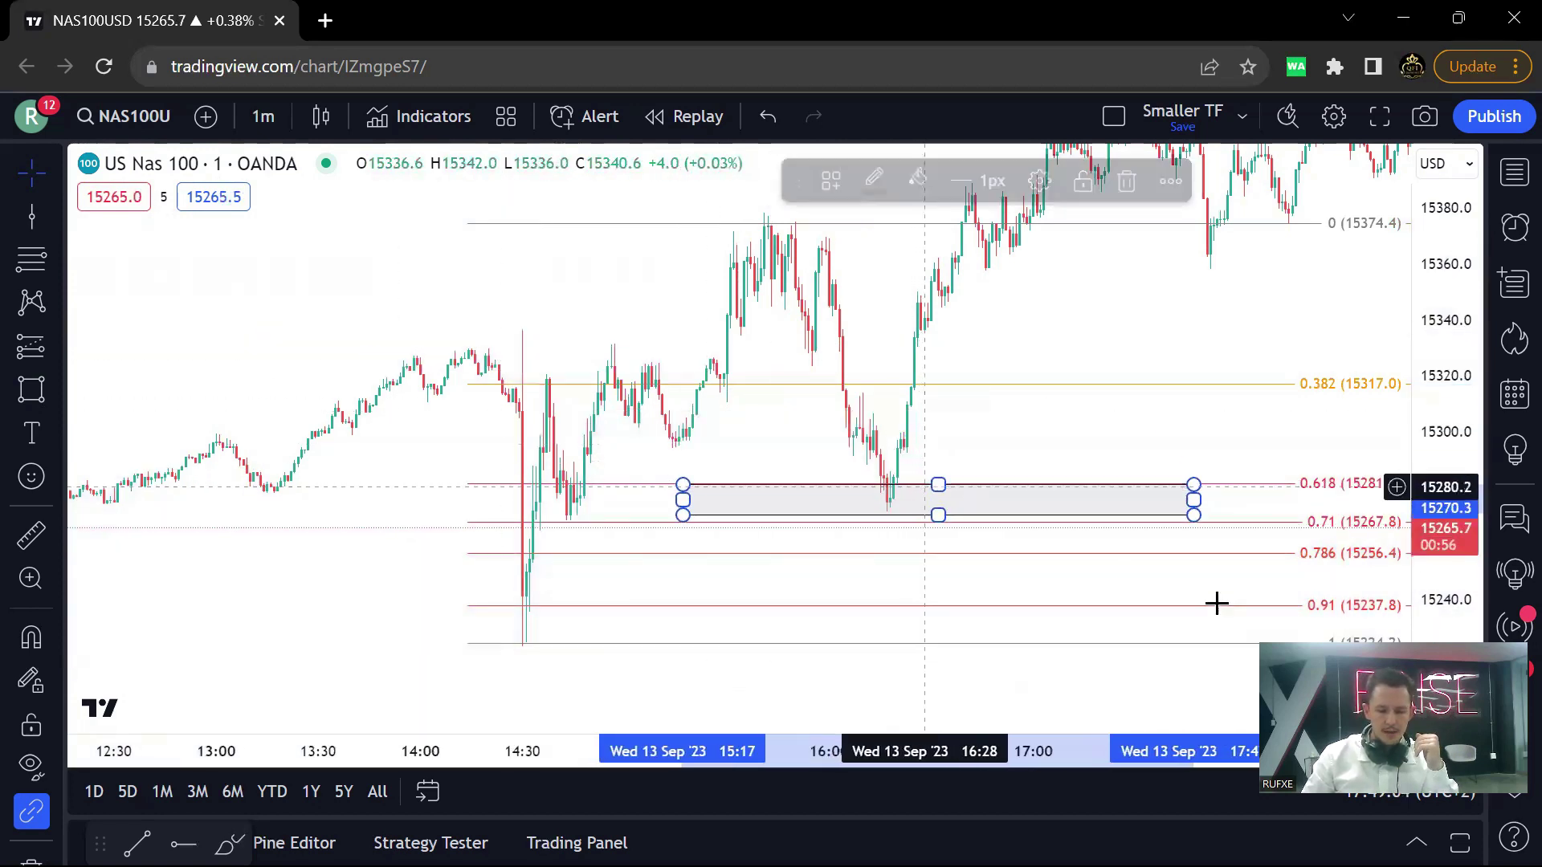
pyautogui.moveTo(1196, 515); pyautogui.dragTo(1204, 556)
pyautogui.click(1279, 382)
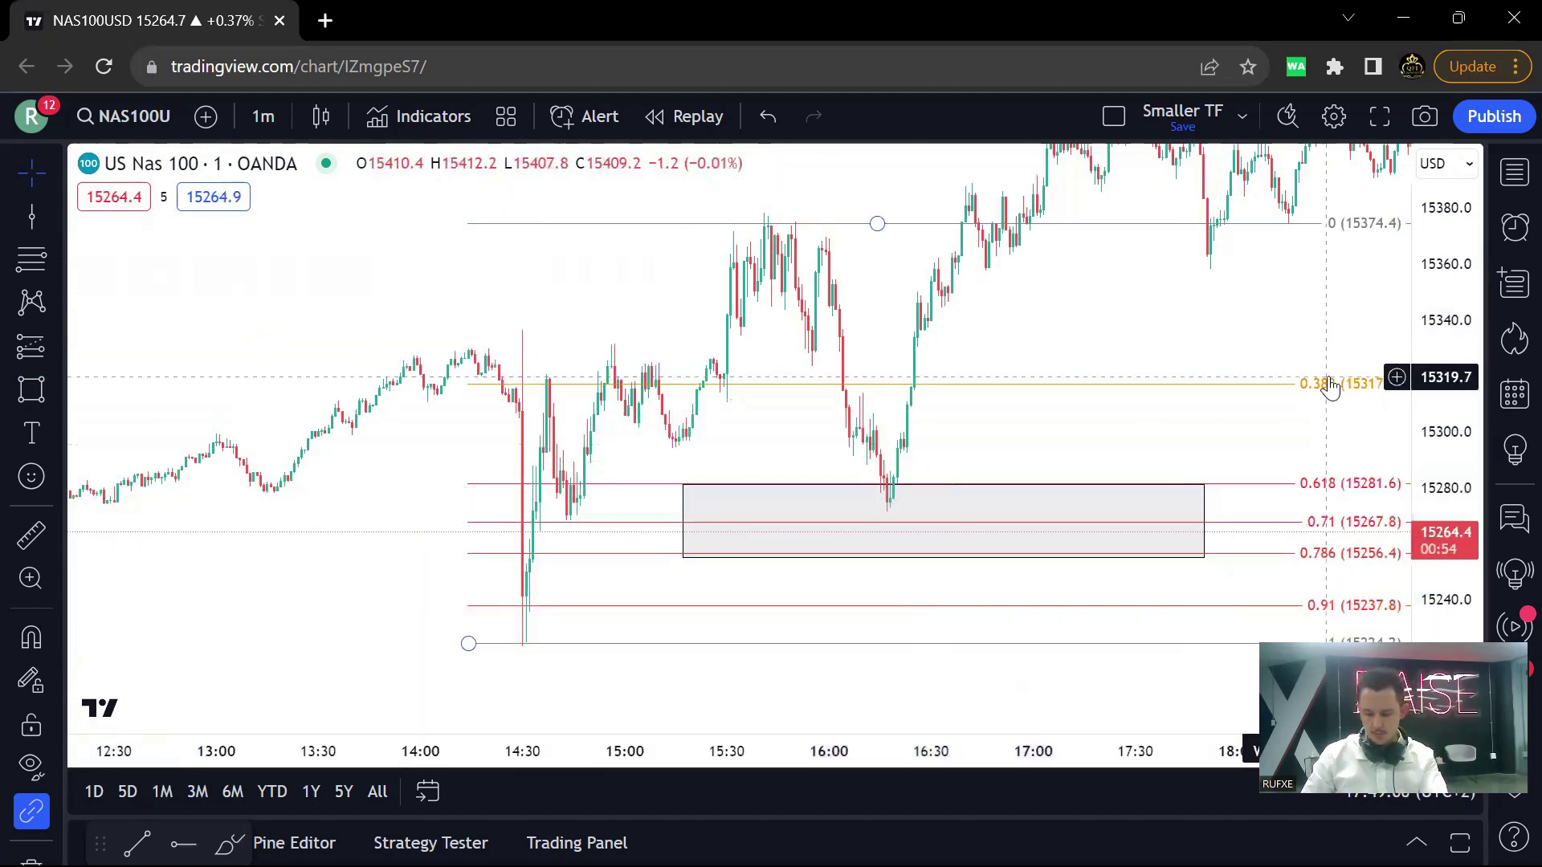
pyautogui.press('Delete')
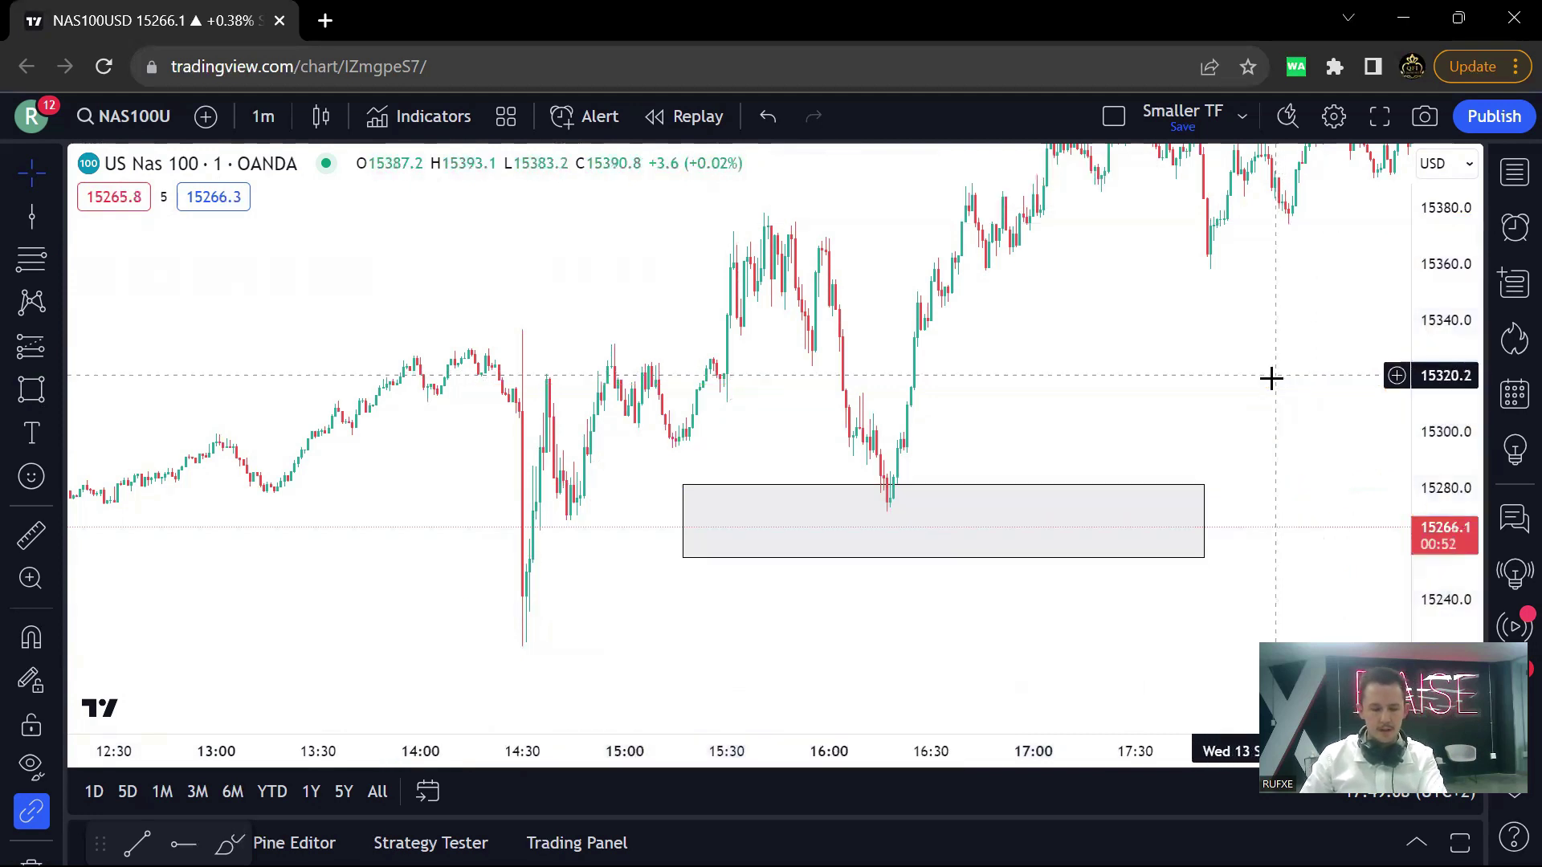
# - Place a long position at the rectangle's upper edge with entry at 15281.9, stop at 15242.3 and a risk/reward ratio of about 3.36
pyautogui.moveTo(866, 394); pyautogui.dragTo(643, 458)
pyautogui.click(57, 346)
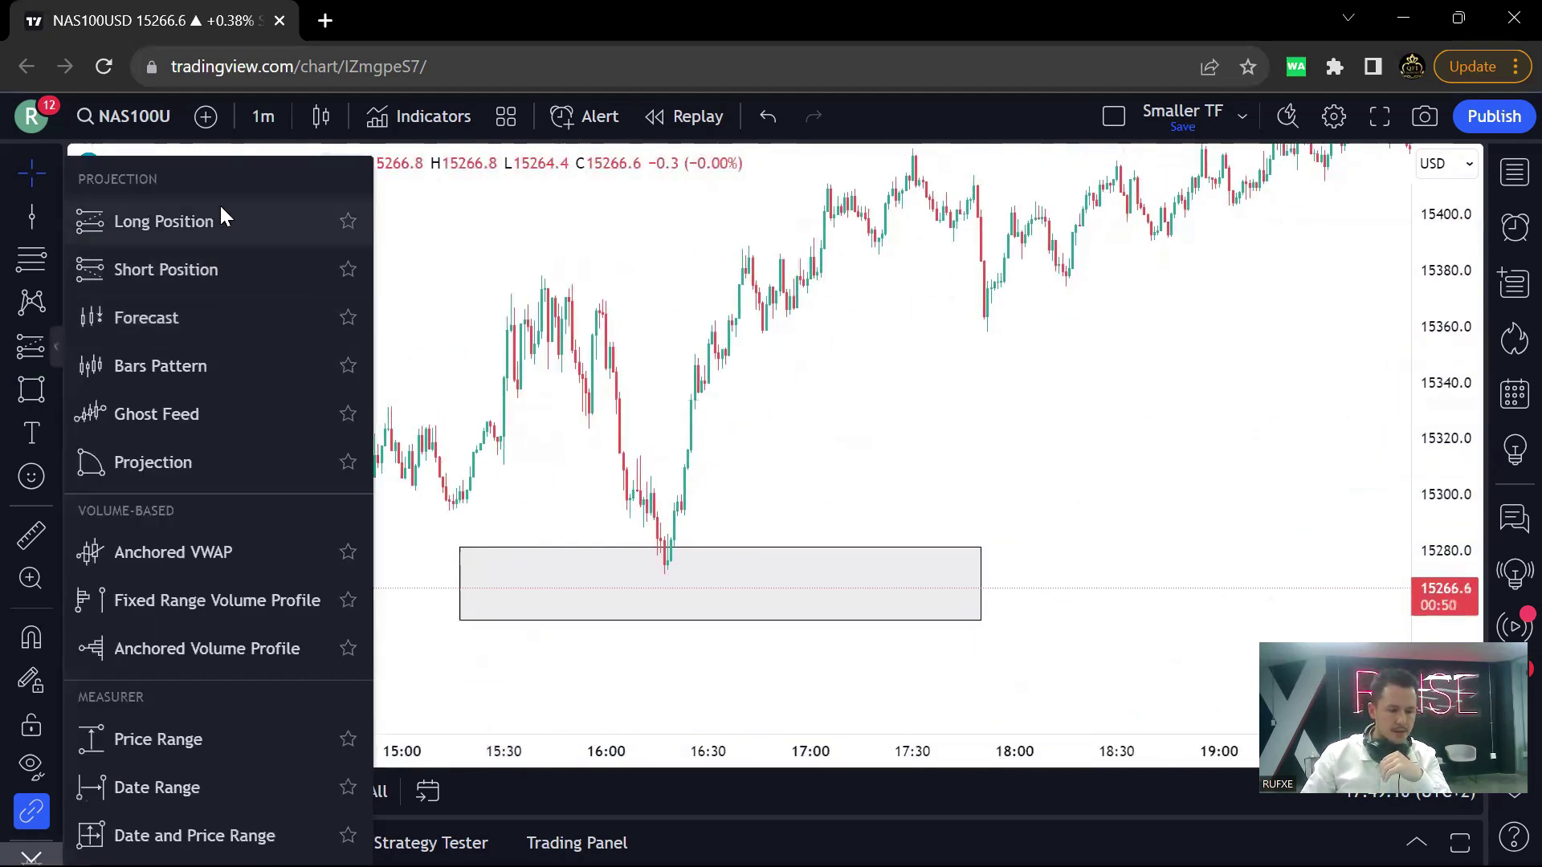
pyautogui.click(219, 210)
pyautogui.click(634, 547)
pyautogui.moveTo(671, 660); pyautogui.dragTo(747, 532)
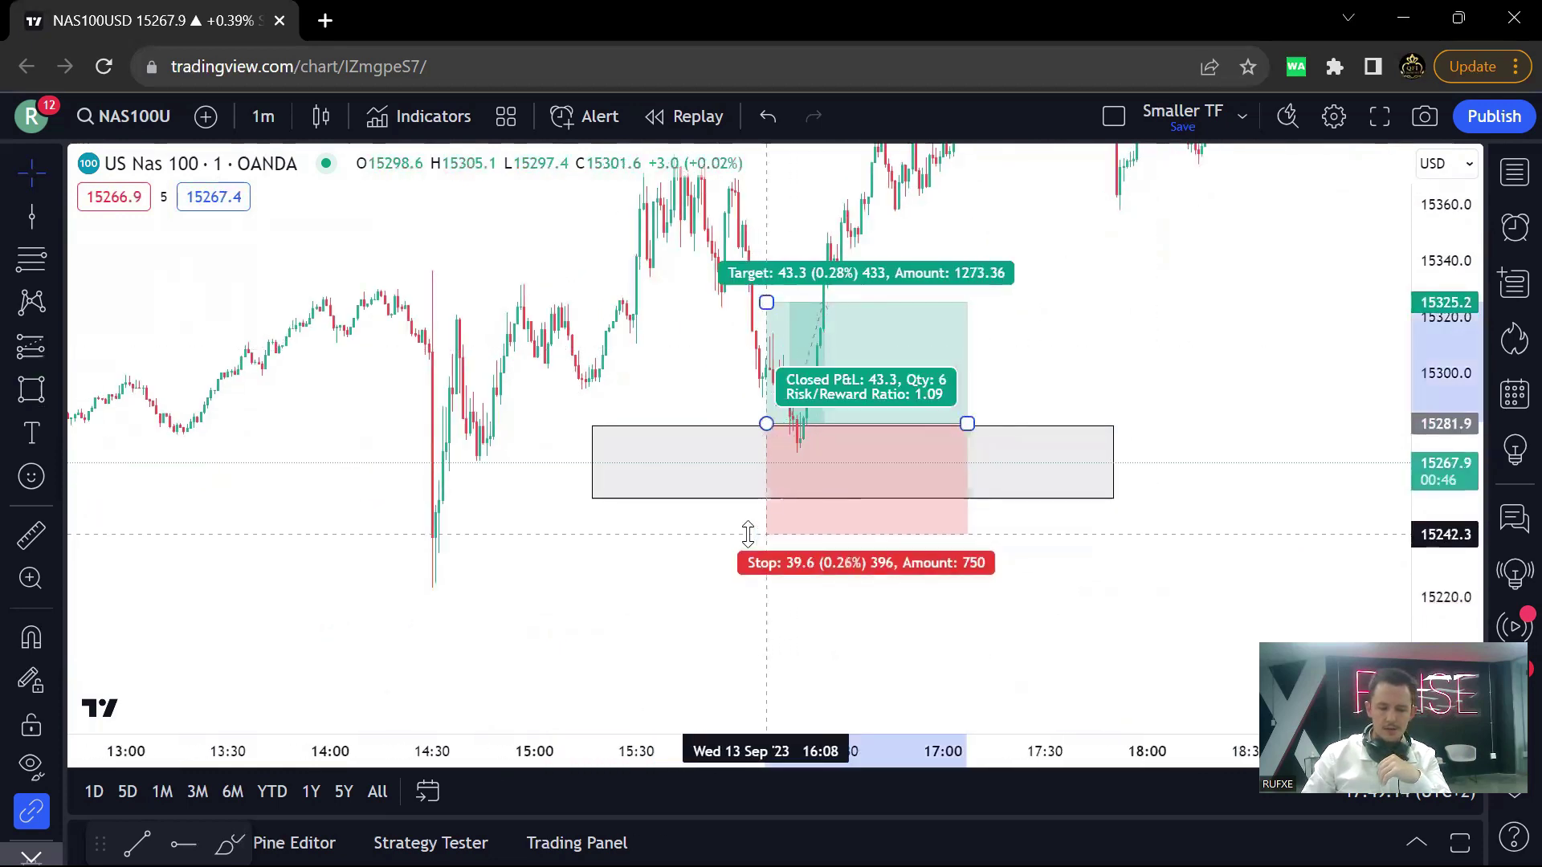
pyautogui.moveTo(1143, 368); pyautogui.dragTo(915, 472)
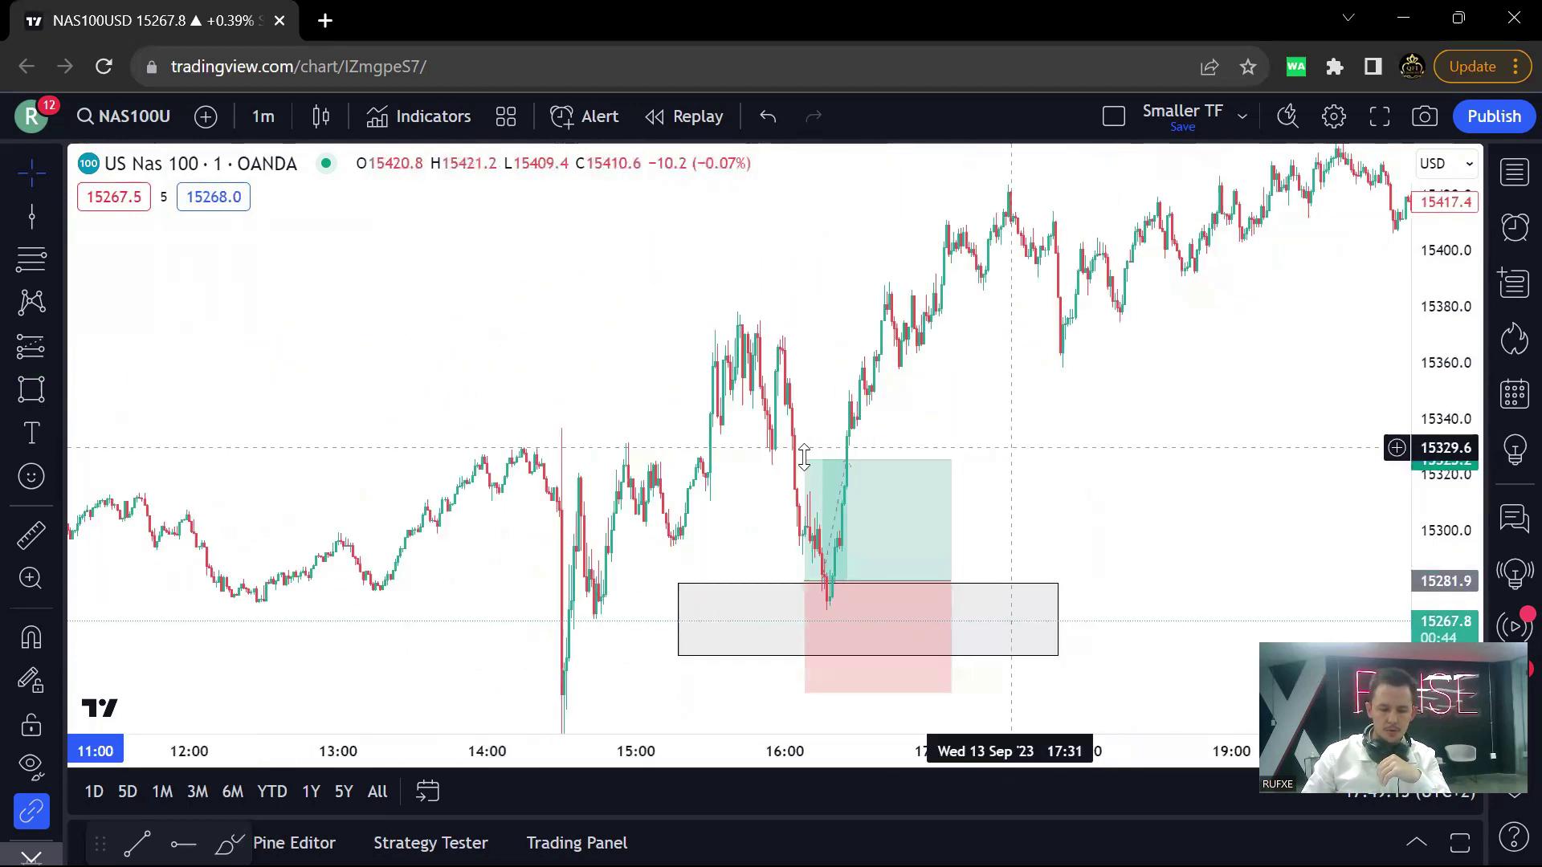
pyautogui.moveTo(803, 458); pyautogui.dragTo(804, 209)
pyautogui.moveTo(1211, 362); pyautogui.dragTo(1173, 454)
pyautogui.scroll(3, 1261, 304)
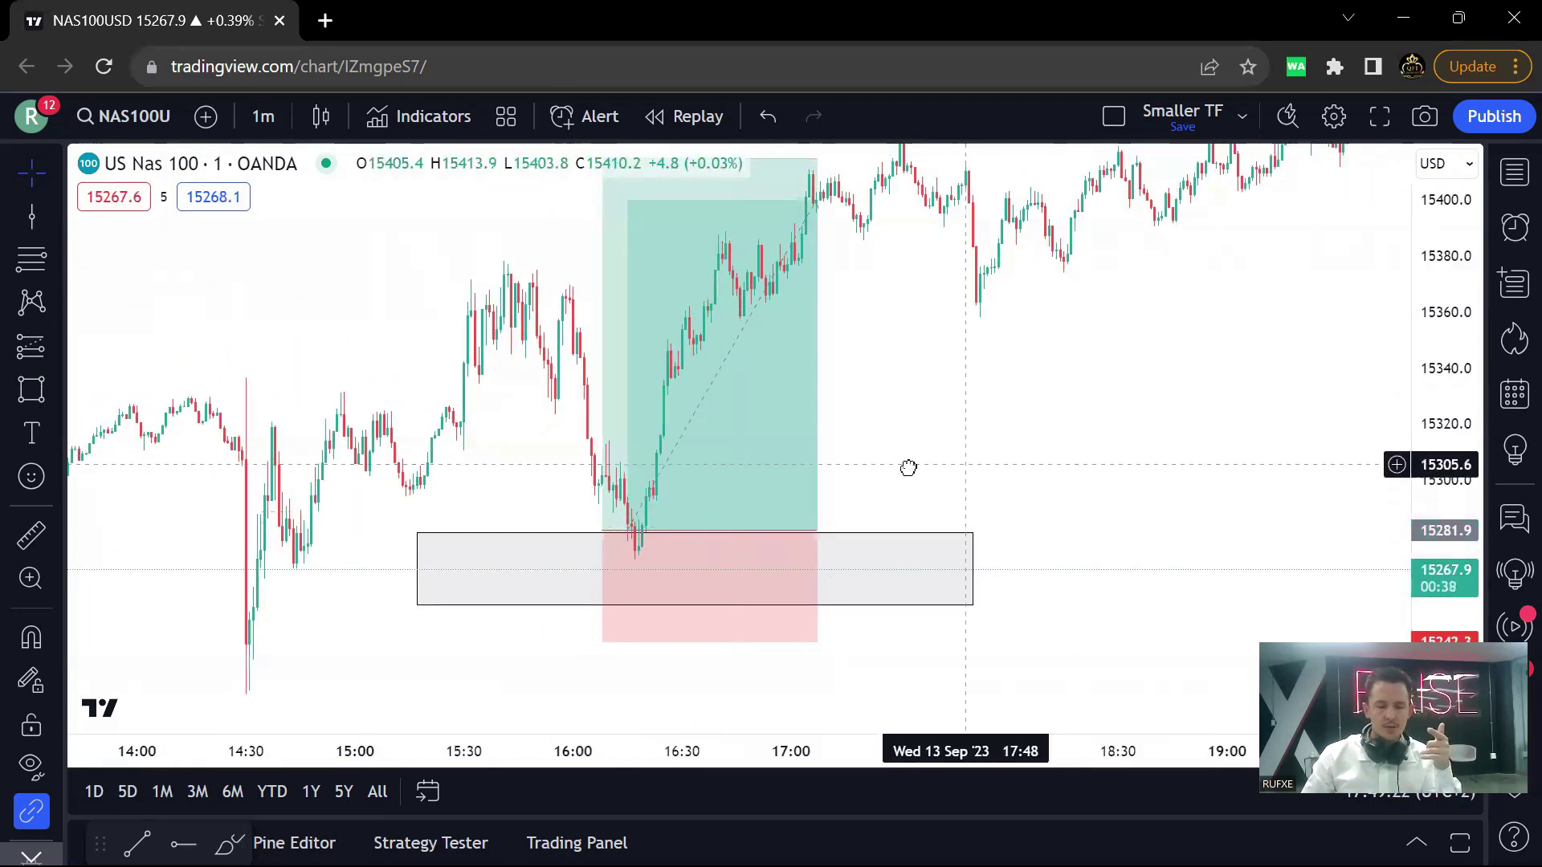
pyautogui.hscroll(1, 905, 467)
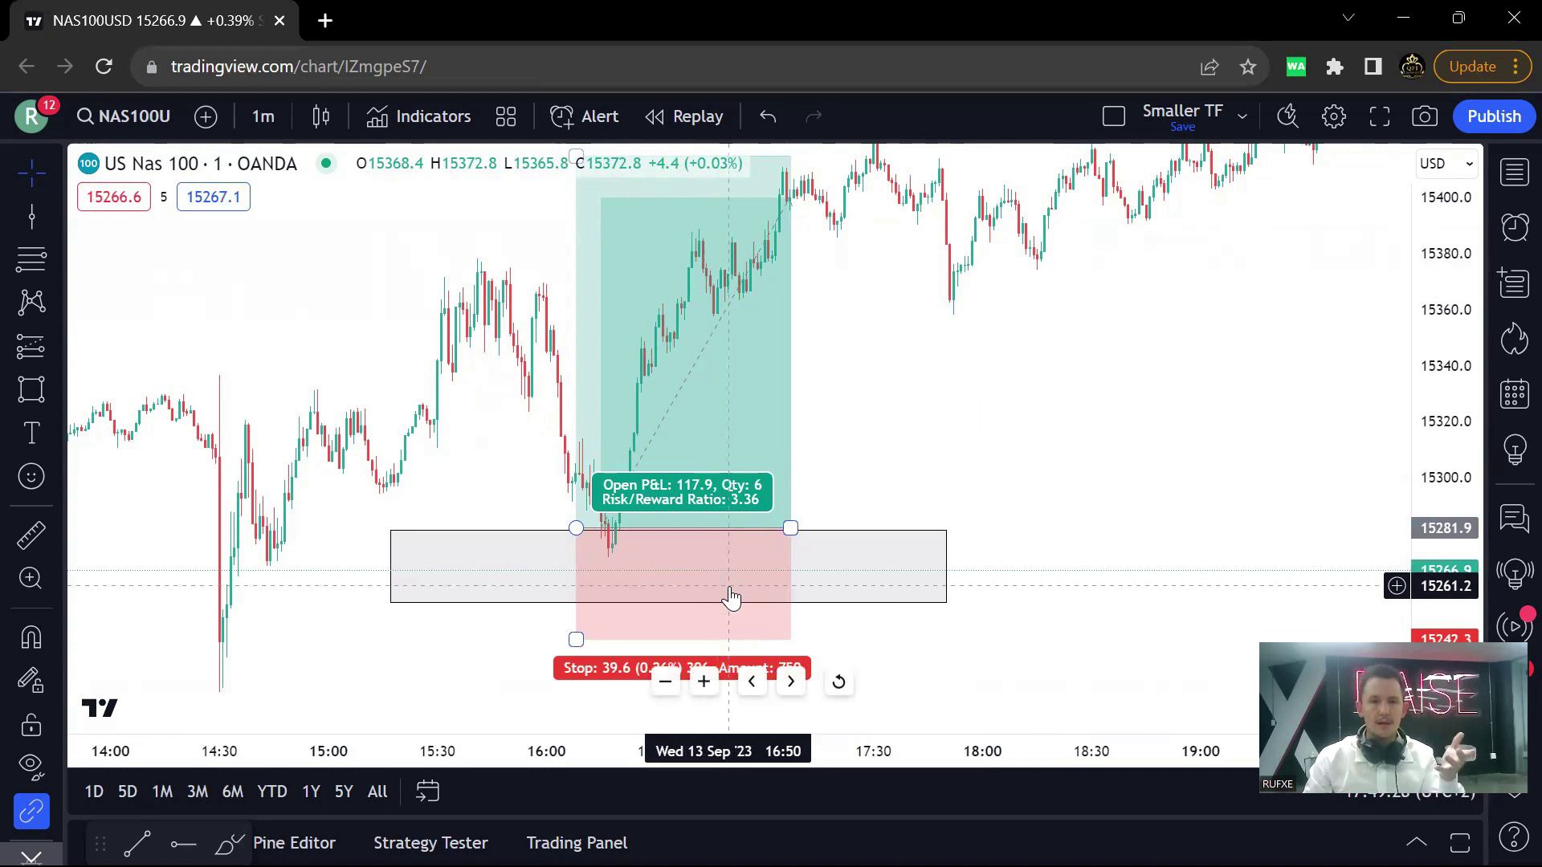
pyautogui.hscroll(-3, 998, 375)
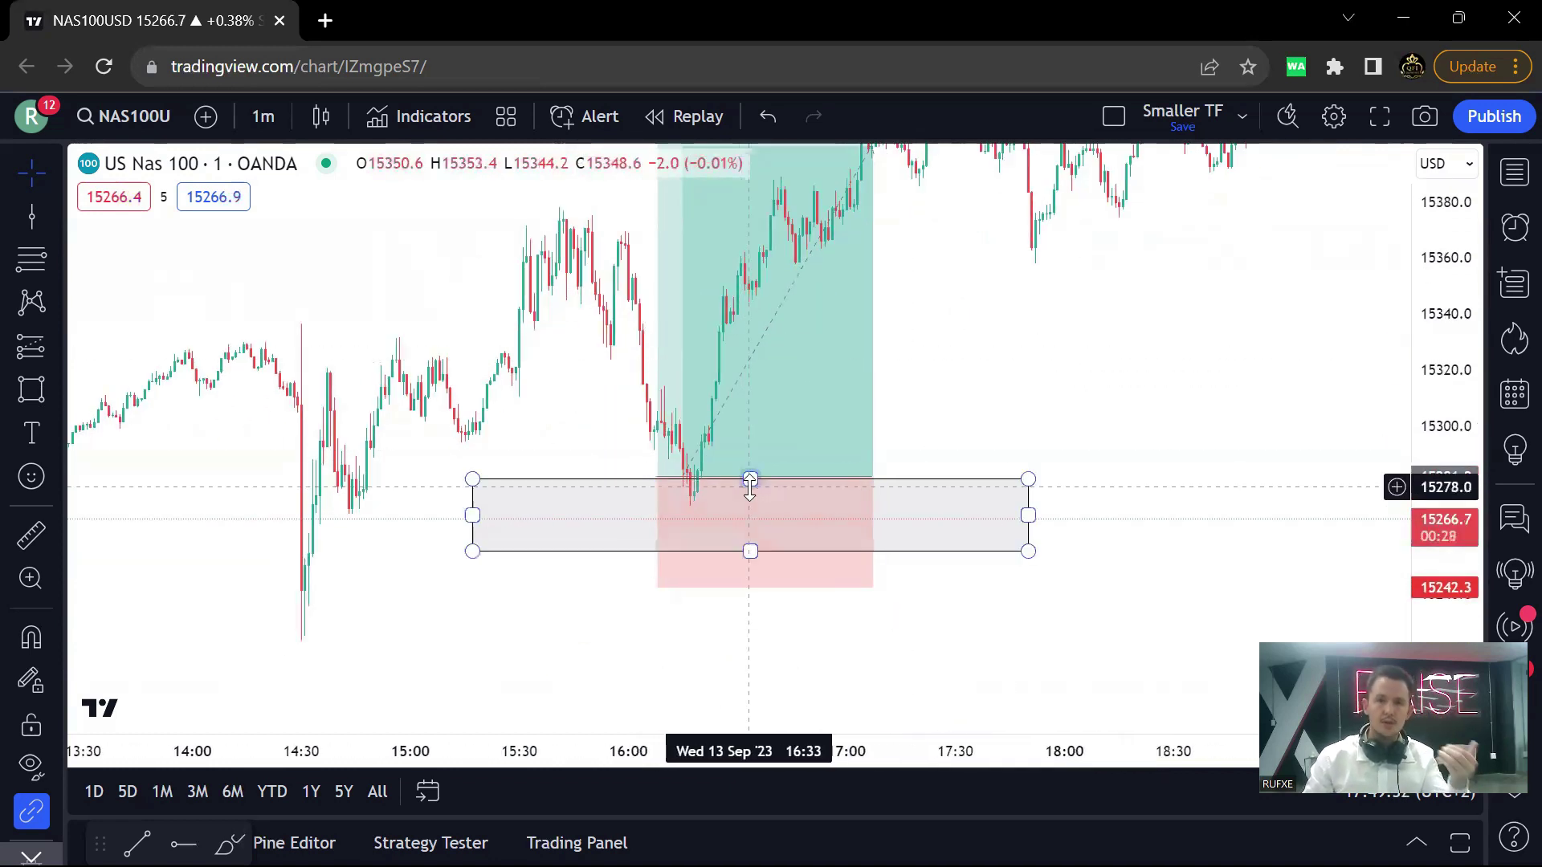
pyautogui.moveTo(1146, 386); pyautogui.dragTo(1149, 345)
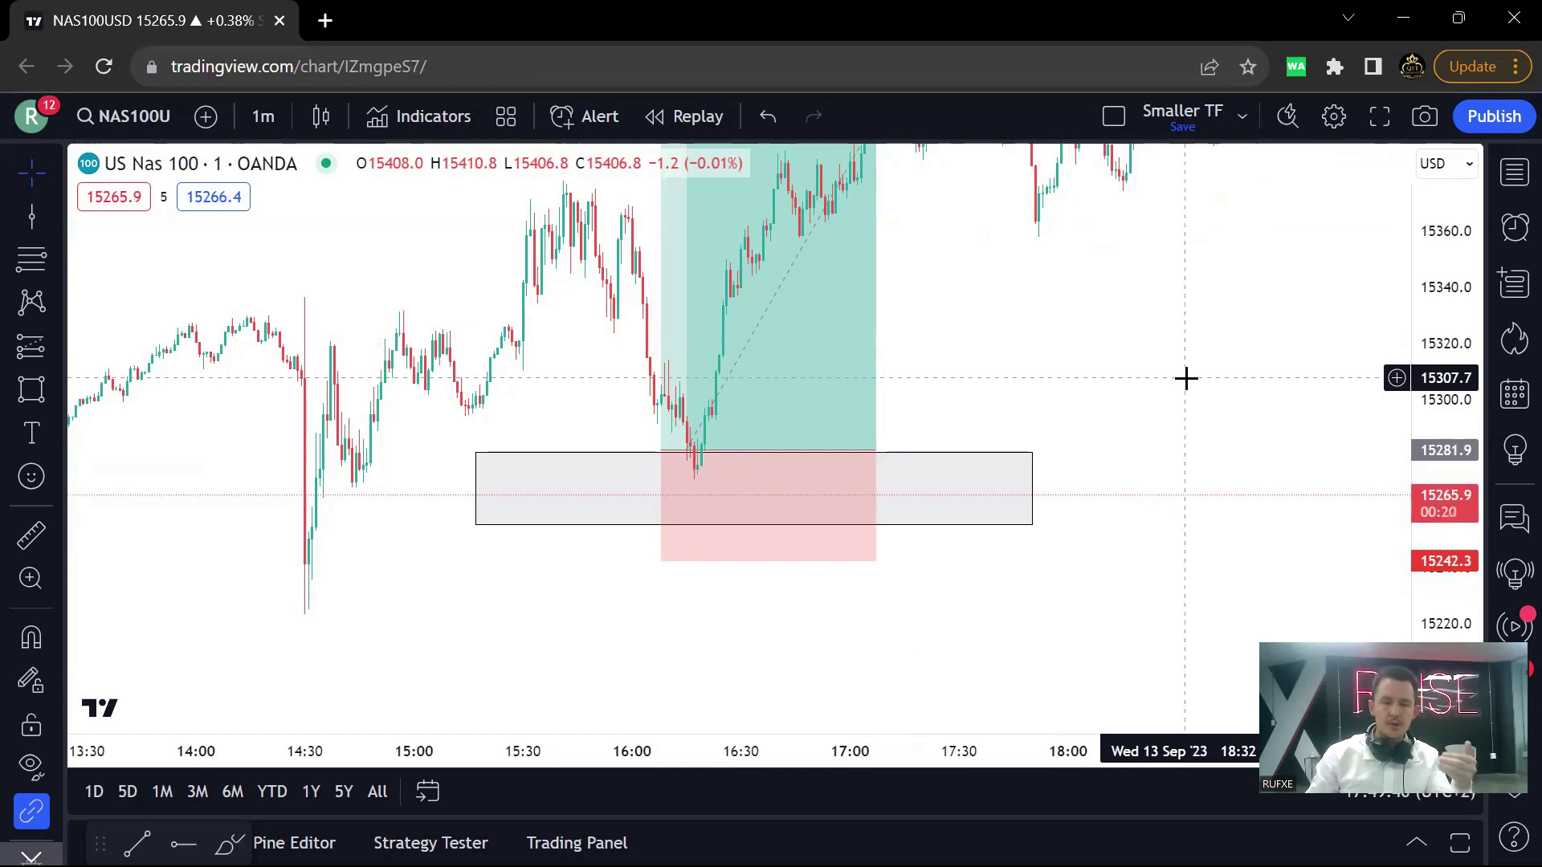
# - Draw three horizontal rays across the lower rectangle, at about 15281.0, 15272.9 and 15263.4
pyautogui.click(56, 215)
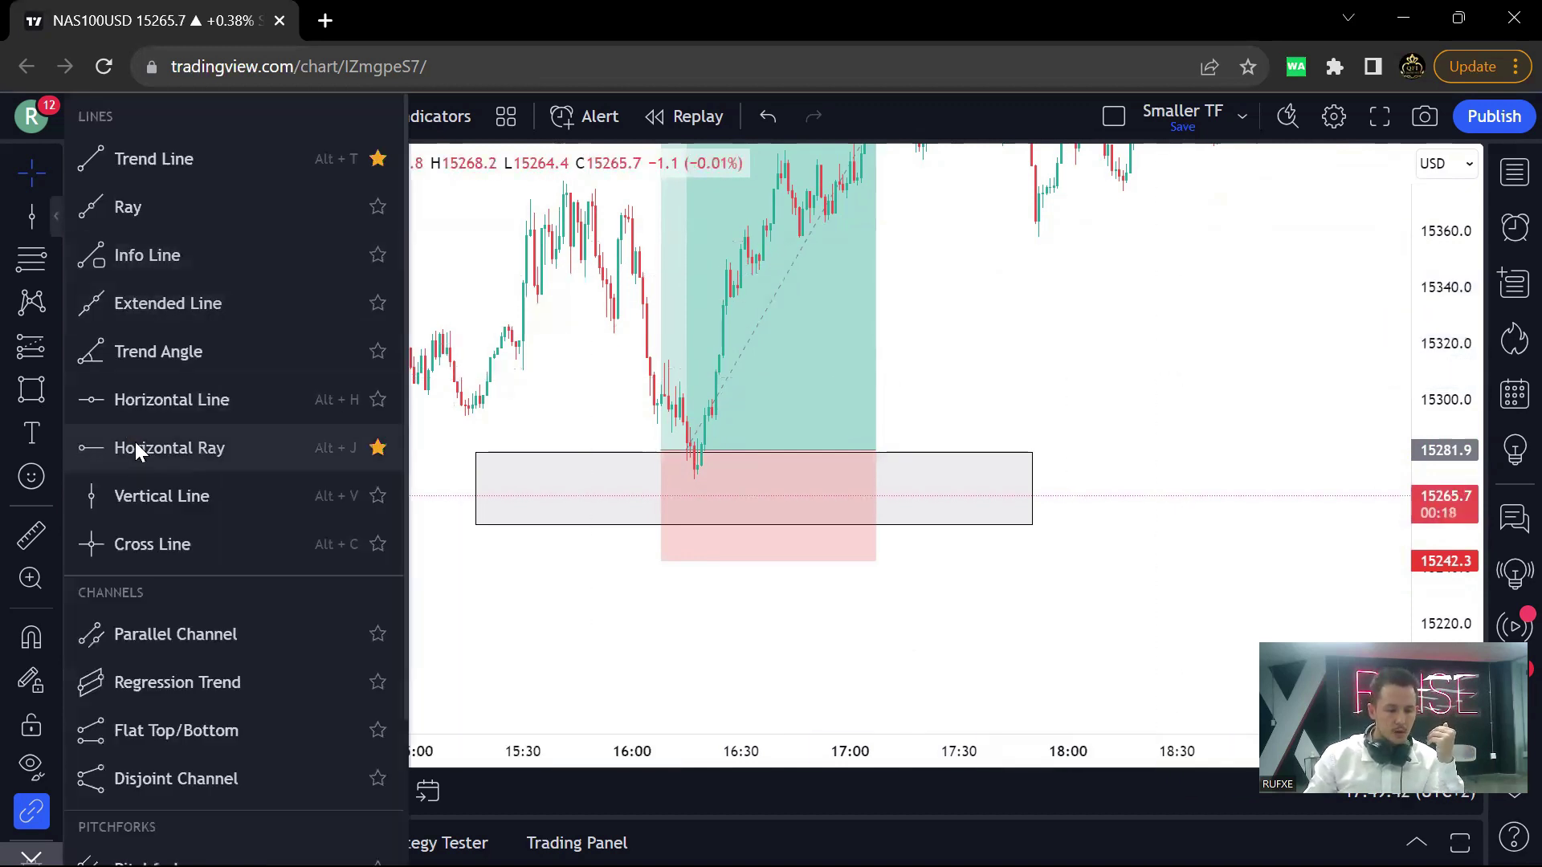
pyautogui.click(136, 443)
pyautogui.click(512, 454)
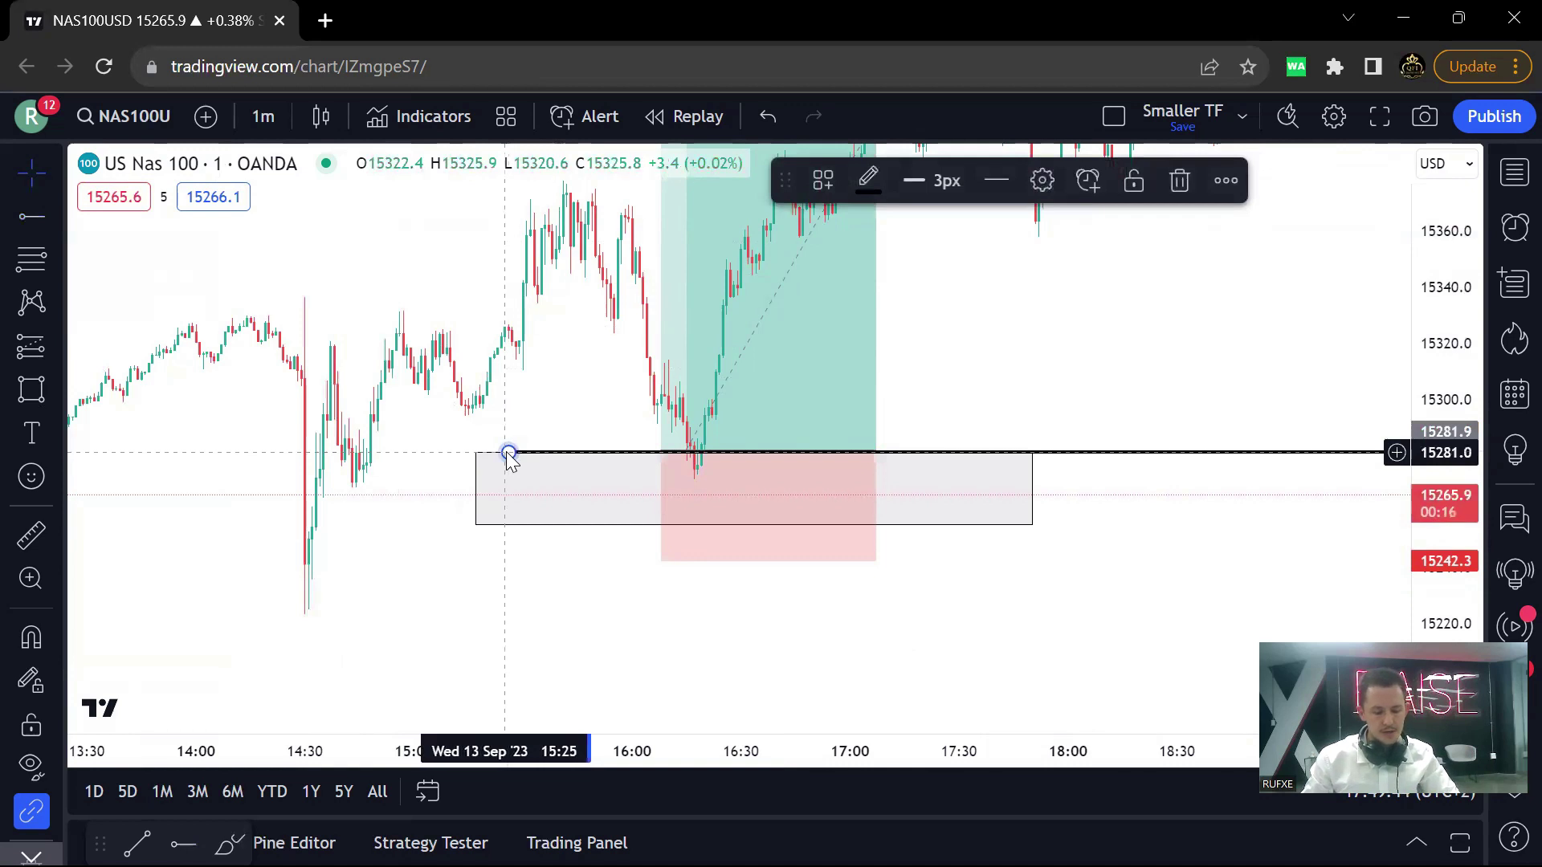
pyautogui.moveTo(569, 464); pyautogui.dragTo(571, 548)
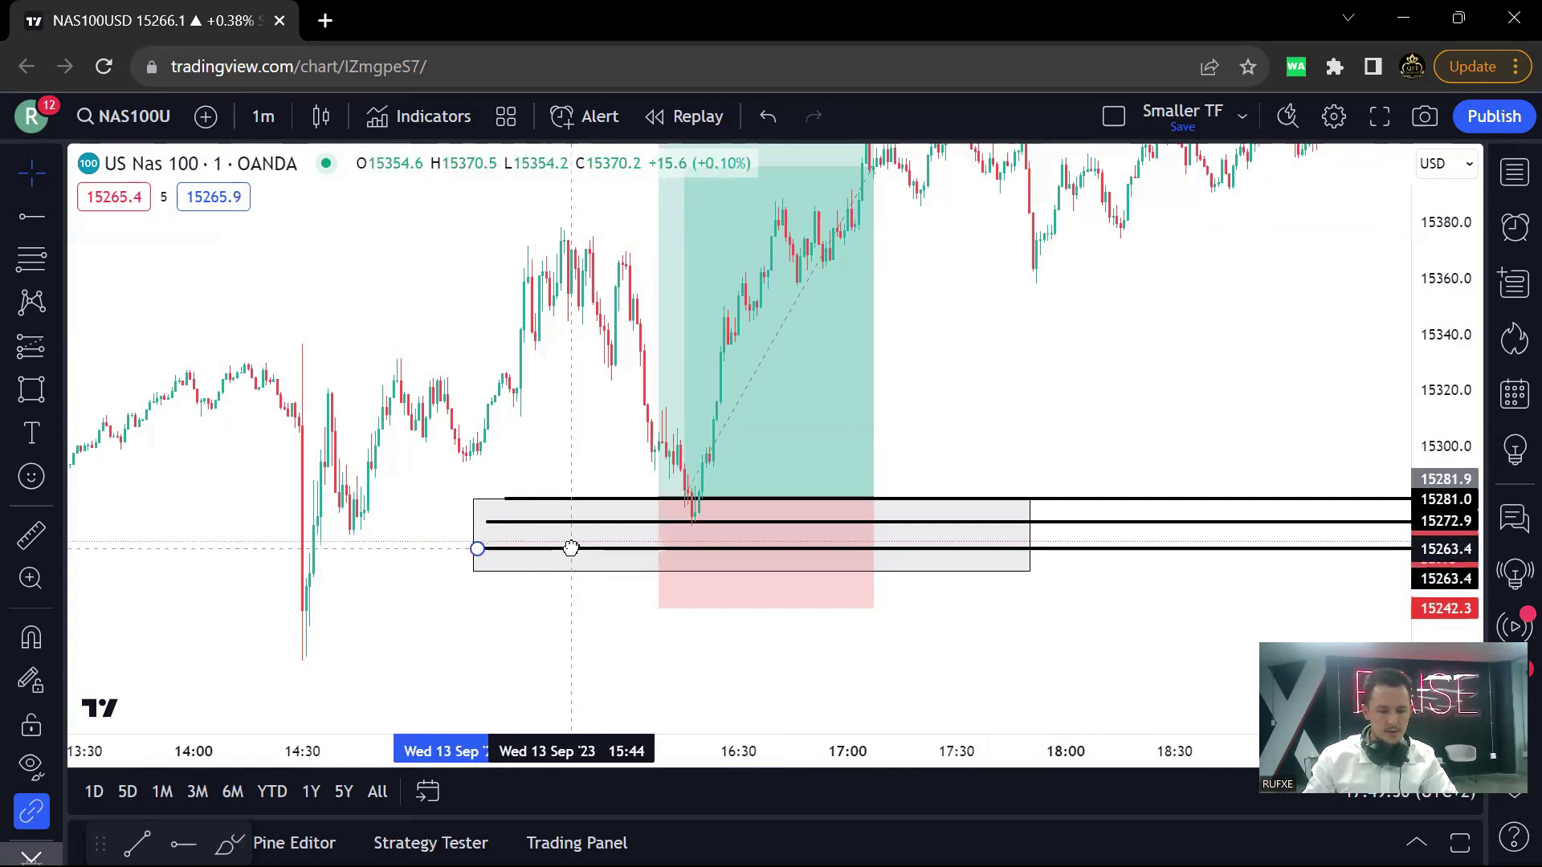
# - Lower the long position's entry to 15272.4 at the middle ray, and extend the position to about 17:30
pyautogui.moveTo(668, 499); pyautogui.dragTo(671, 531)
pyautogui.click(1014, 398)
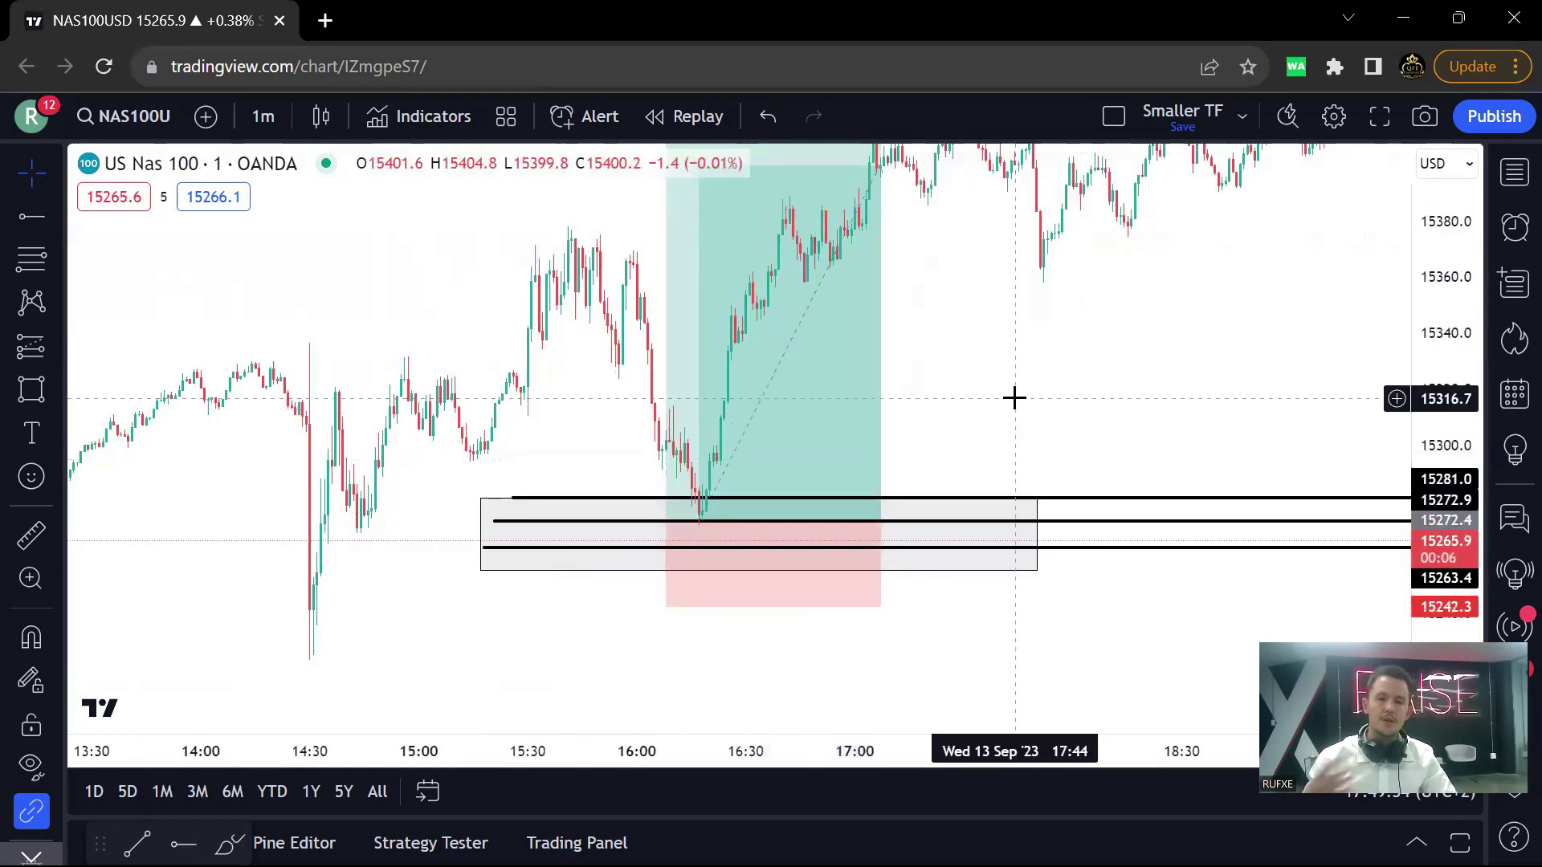
pyautogui.moveTo(1152, 416); pyautogui.dragTo(988, 509)
pyautogui.scroll(-2, 1160, 470)
pyautogui.scroll(2, 998, 509)
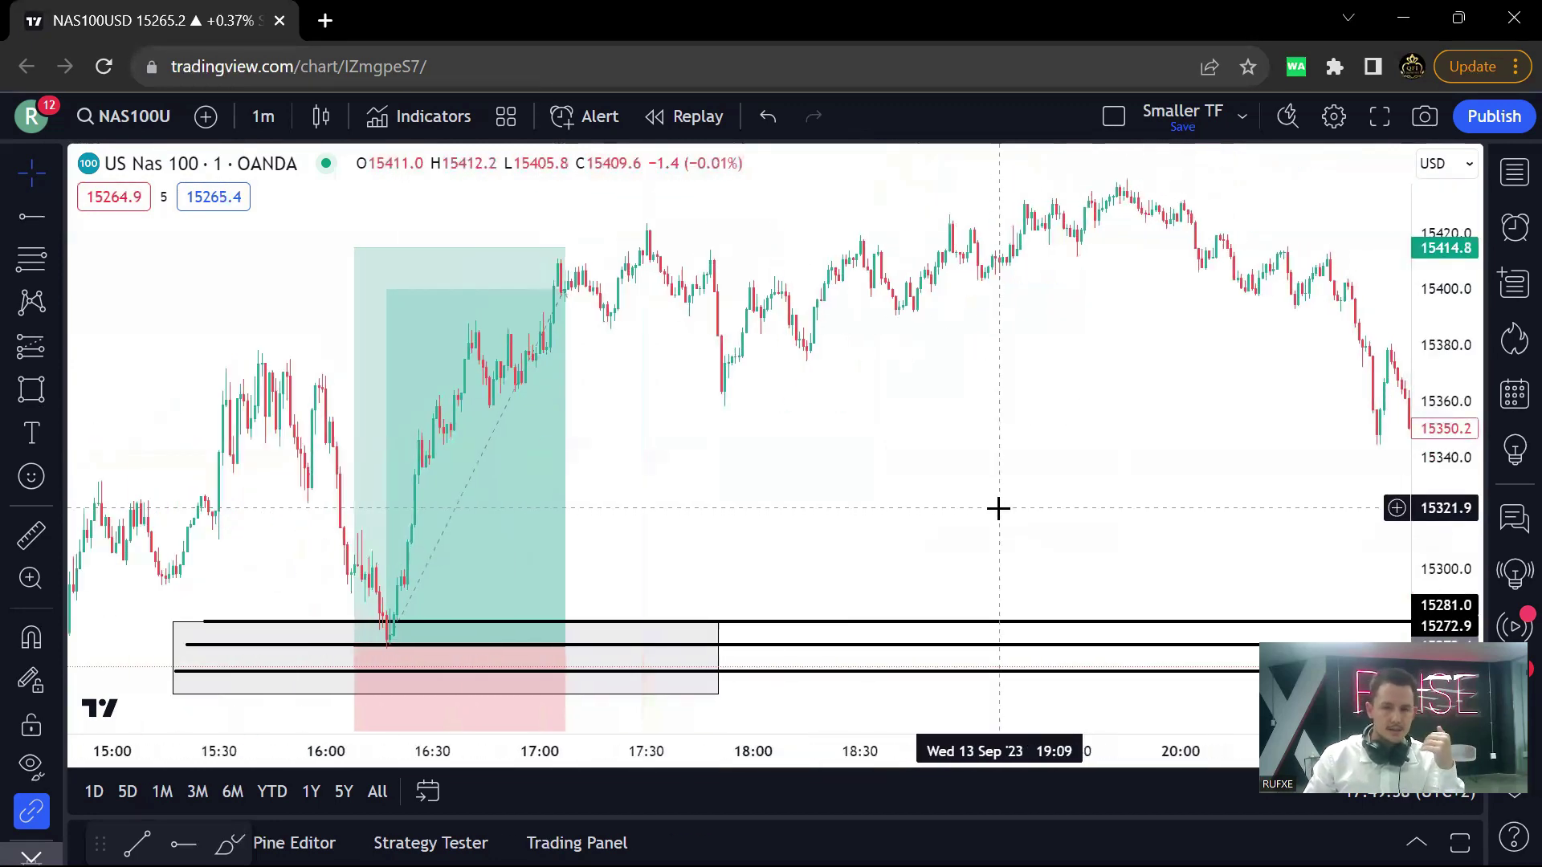
pyautogui.click(520, 646)
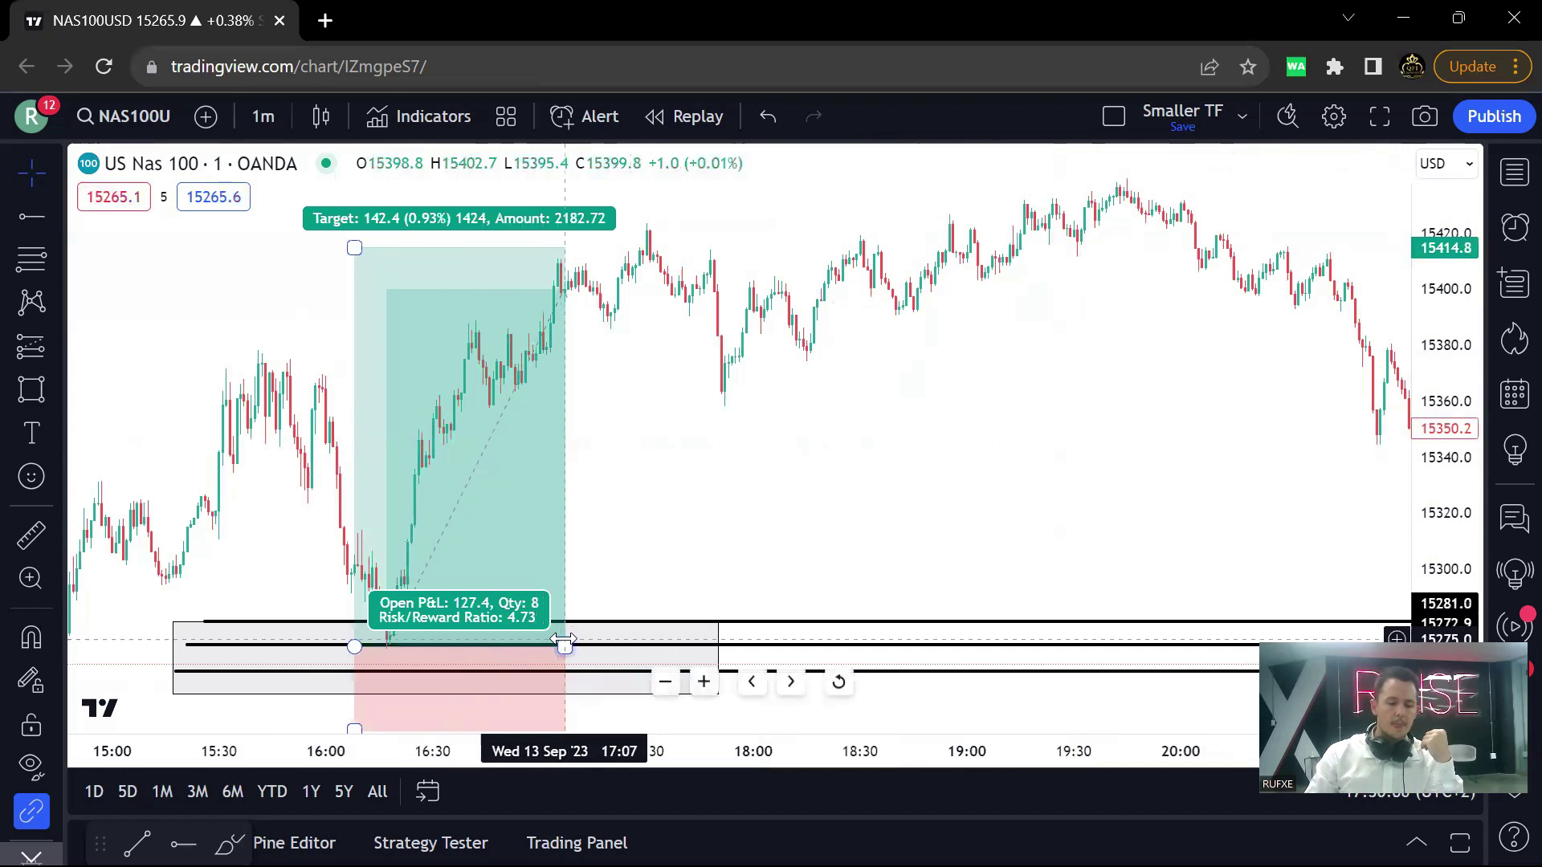
pyautogui.moveTo(564, 645); pyautogui.dragTo(640, 645)
pyautogui.click(1000, 487)
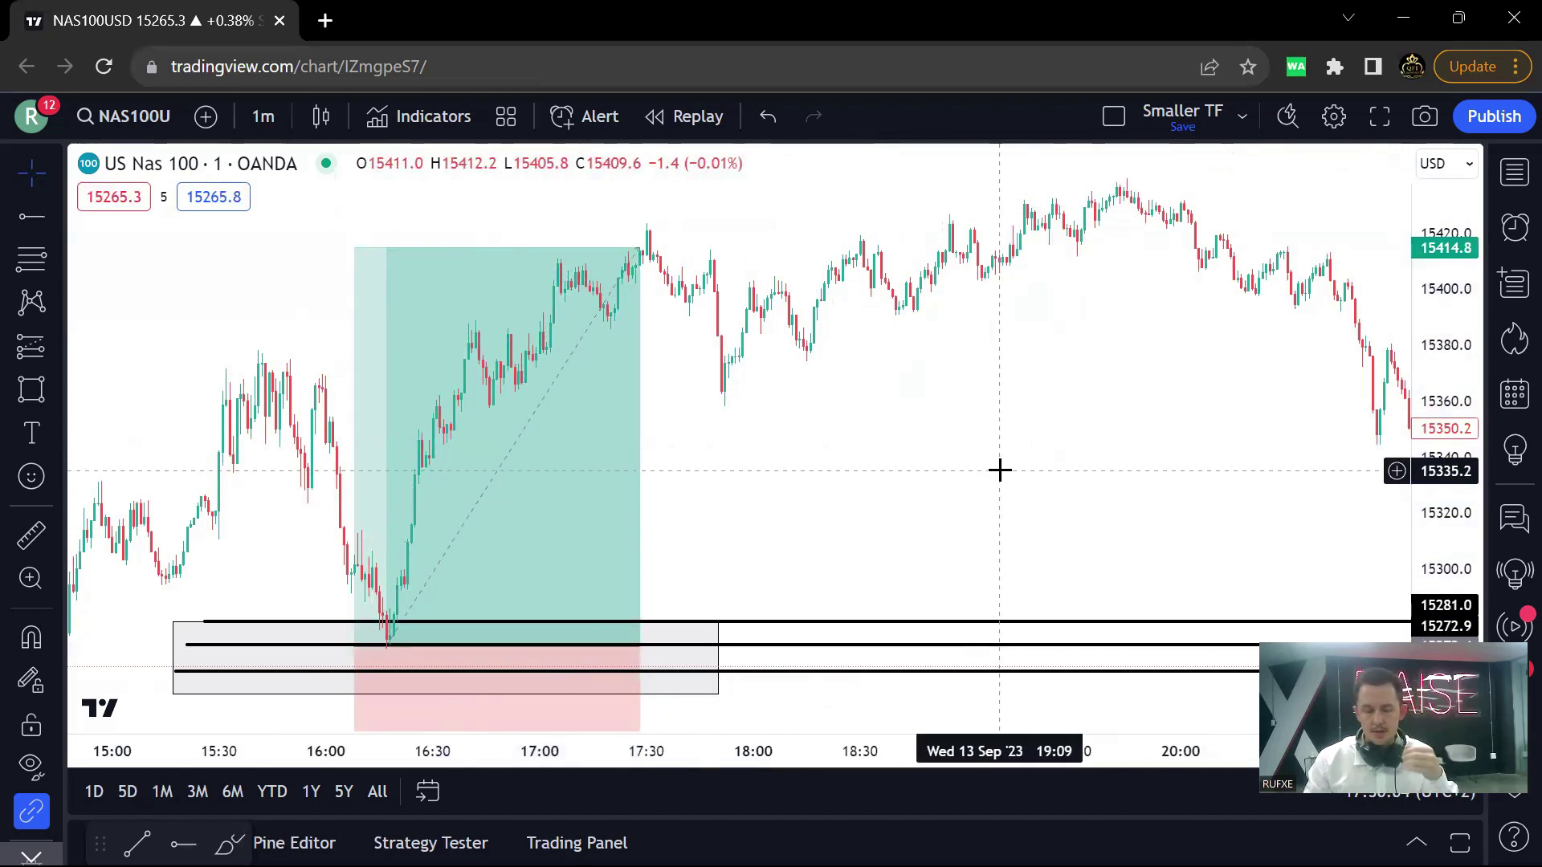
# - Delete the long position above the lower rectangle
pyautogui.scroll(-3, 1111, 441)
pyautogui.scroll(3, 1072, 464)
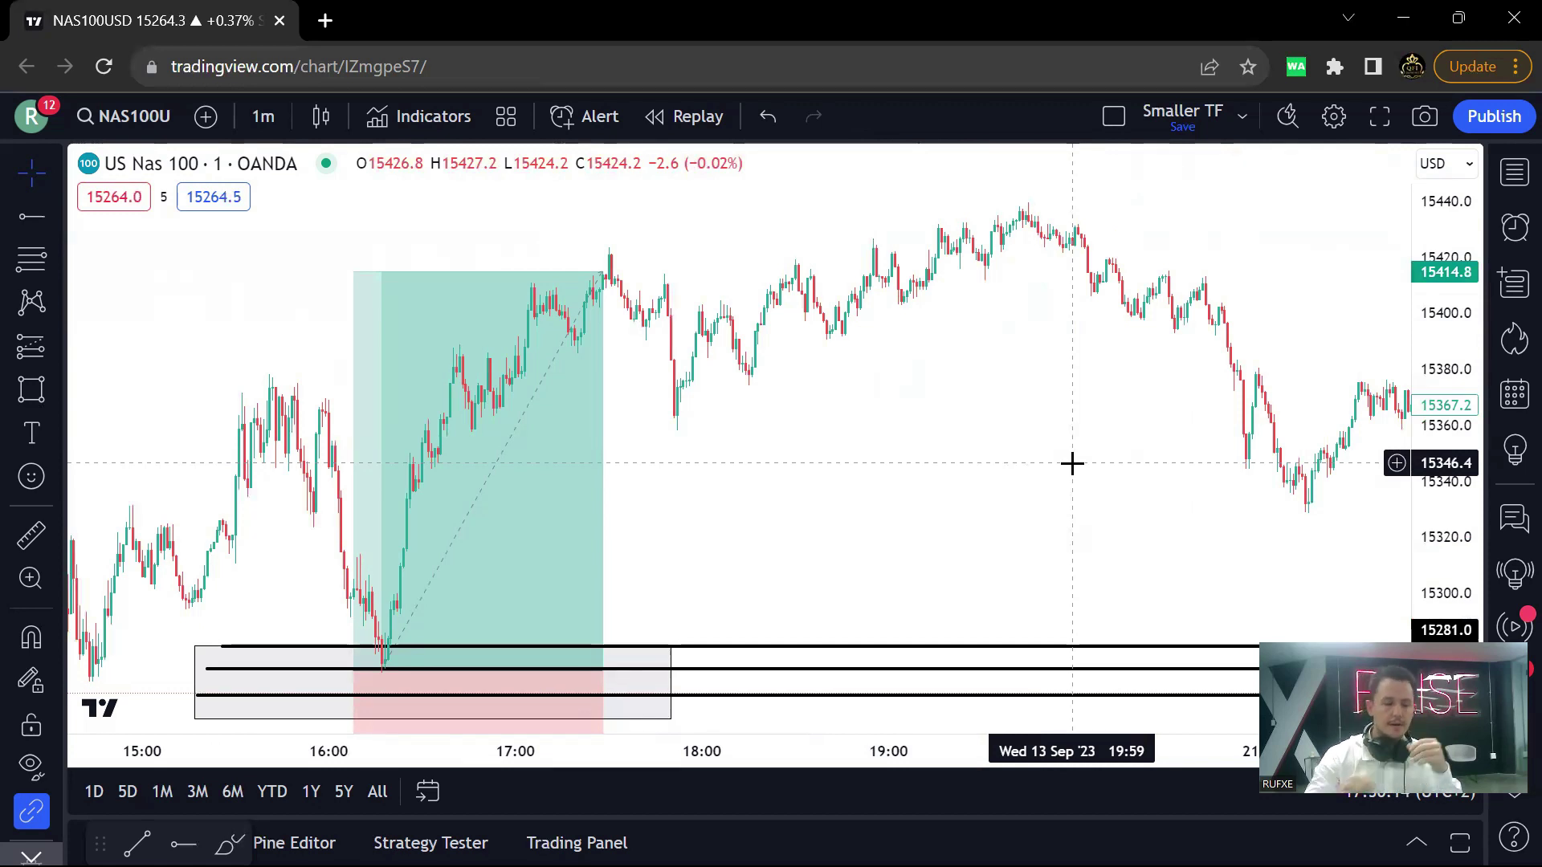
pyautogui.moveTo(771, 437); pyautogui.dragTo(1028, 400)
pyautogui.scroll(3, 1029, 401)
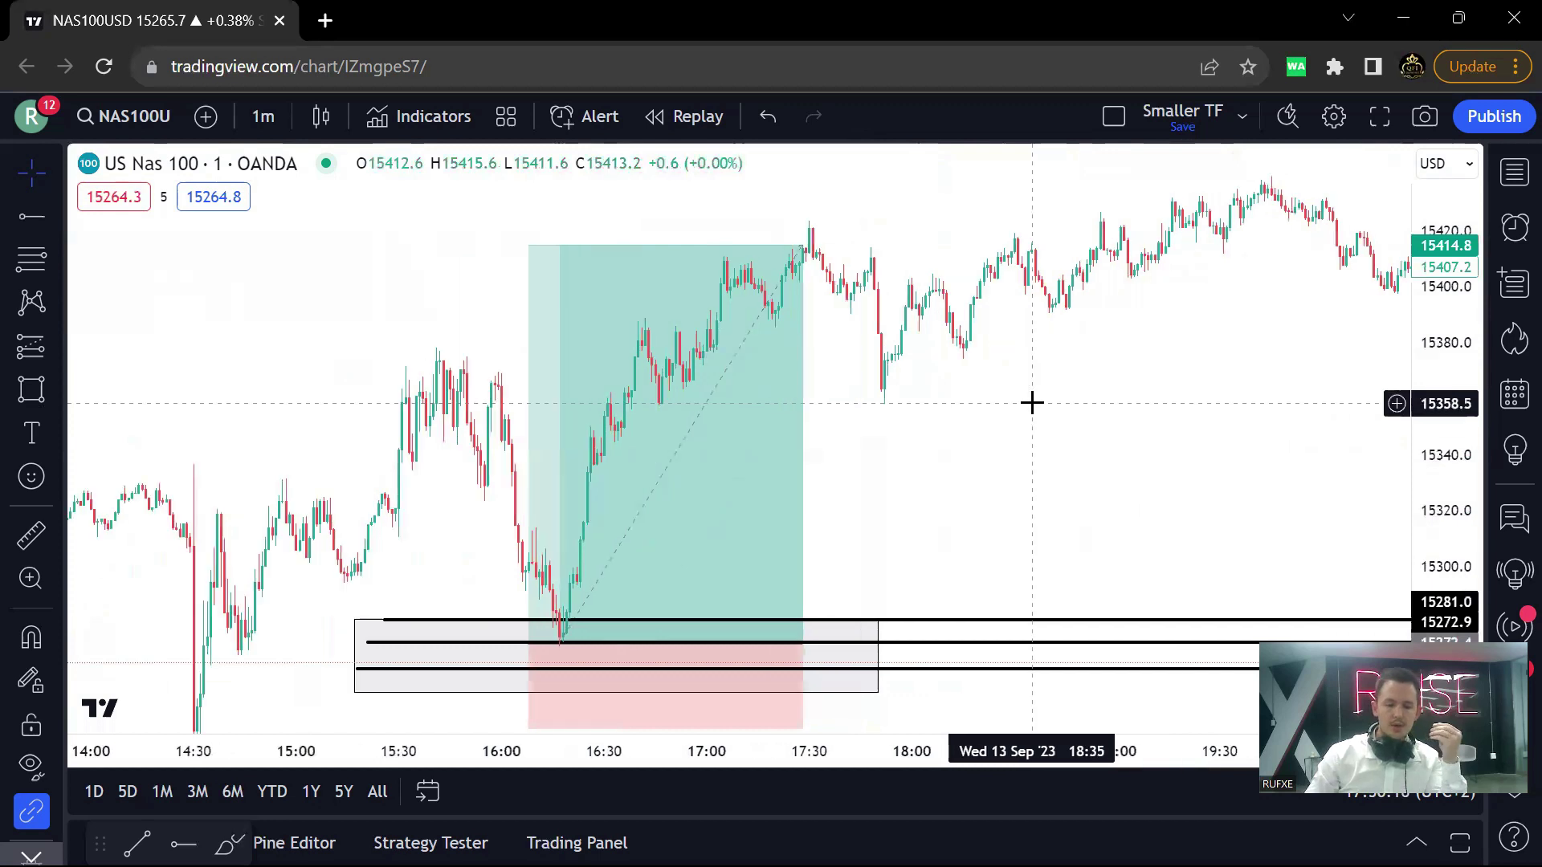
pyautogui.click(499, 509)
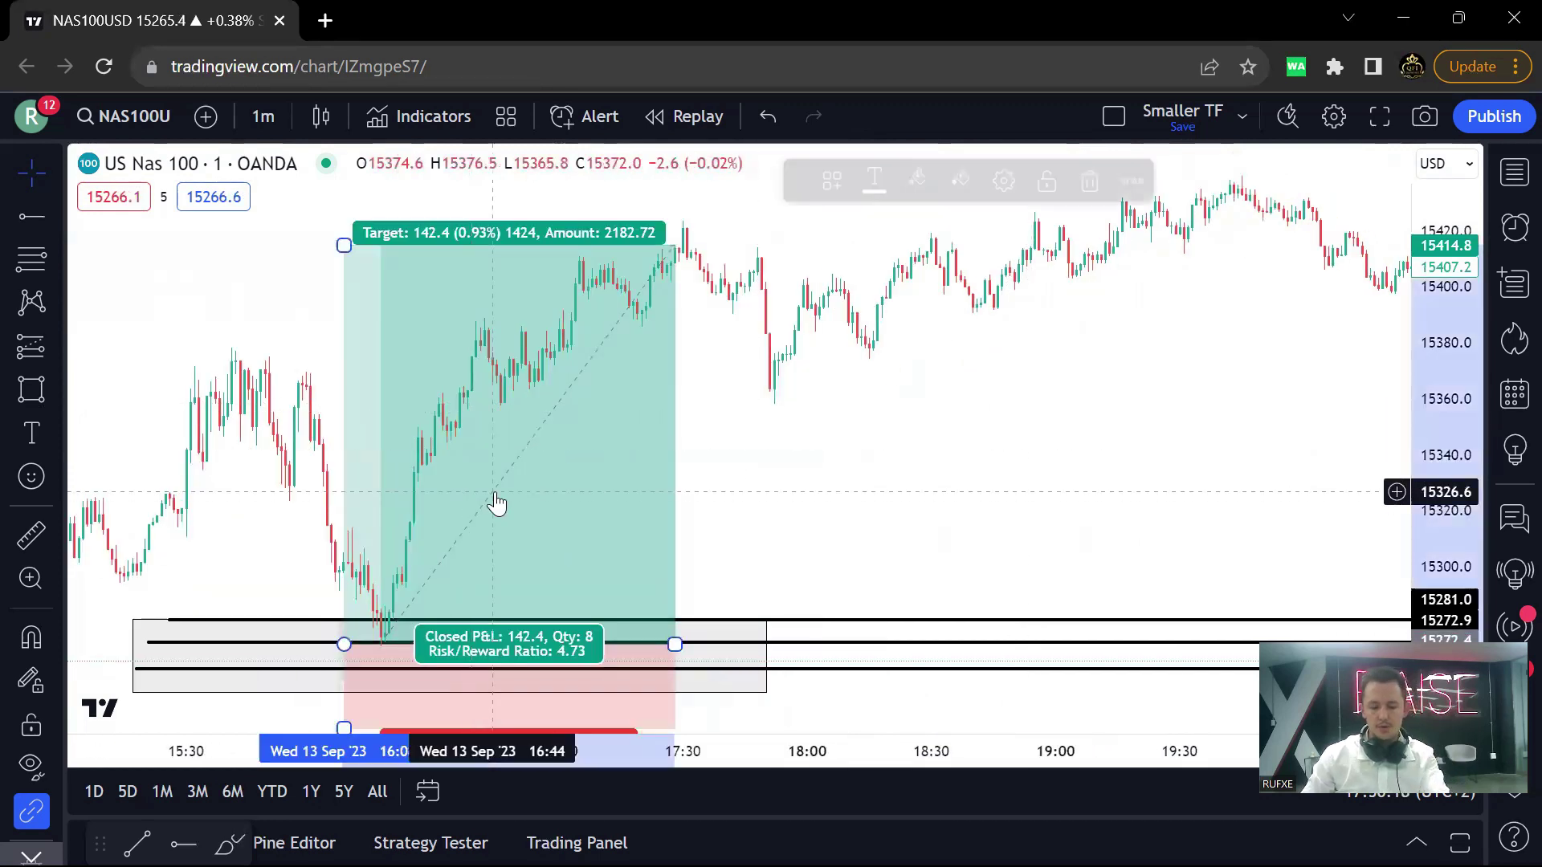
pyautogui.press('Delete')
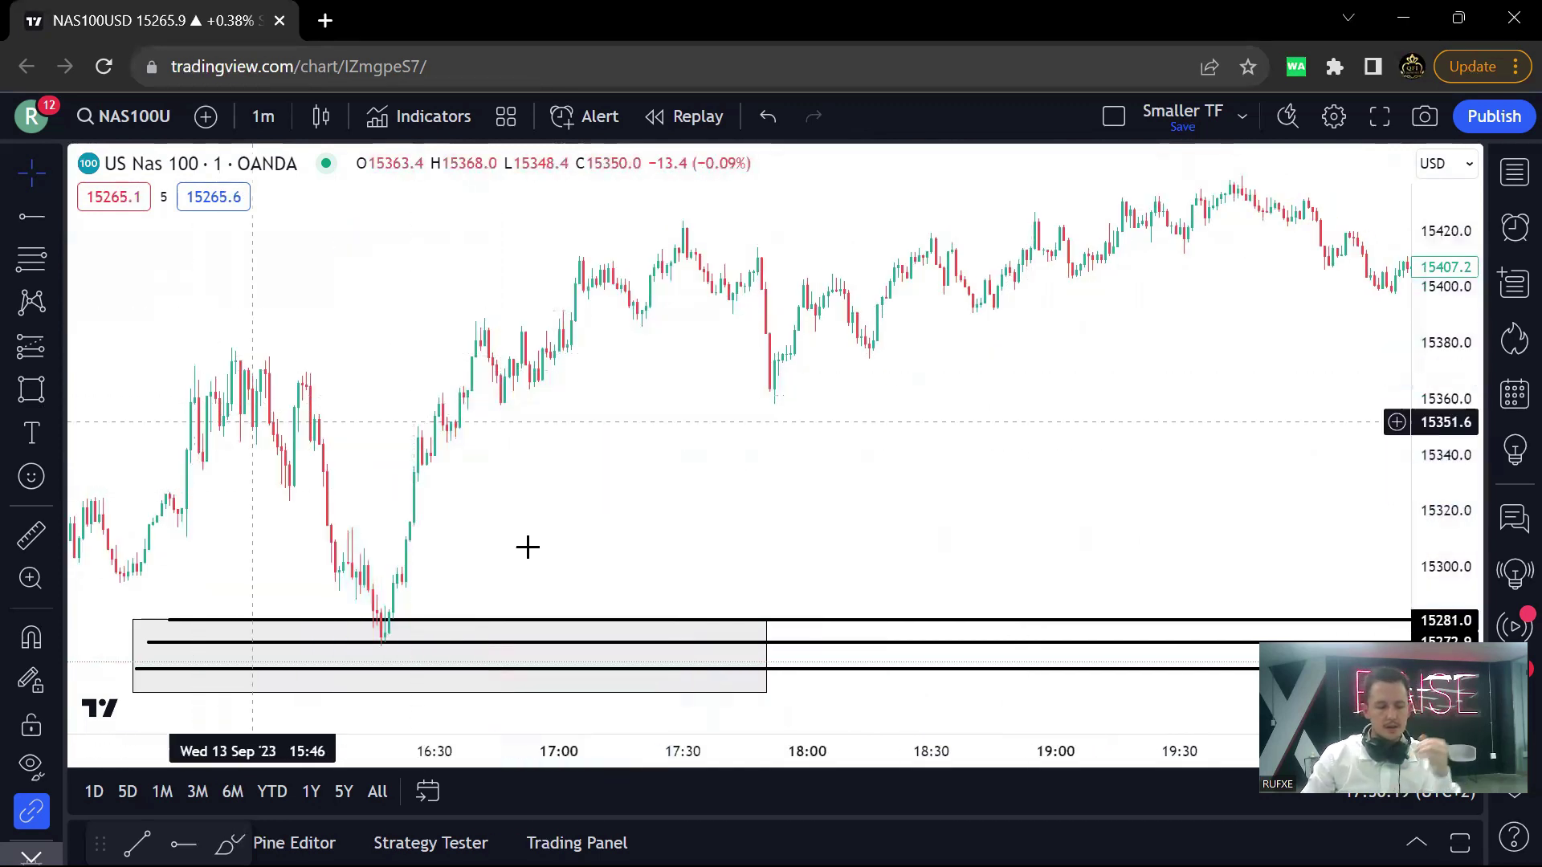
# - Draw a thin rectangle over the earlier swing highs, from about 15358 to 15373
pyautogui.click(31, 389)
pyautogui.scroll(-1, 158, 371)
pyautogui.moveTo(159, 403); pyautogui.dragTo(932, 362)
# - Draw a Fibonacci retracement from the swing low at about 15273.7 up to 15422.6
pyautogui.click(26, 265)
pyautogui.click(465, 640)
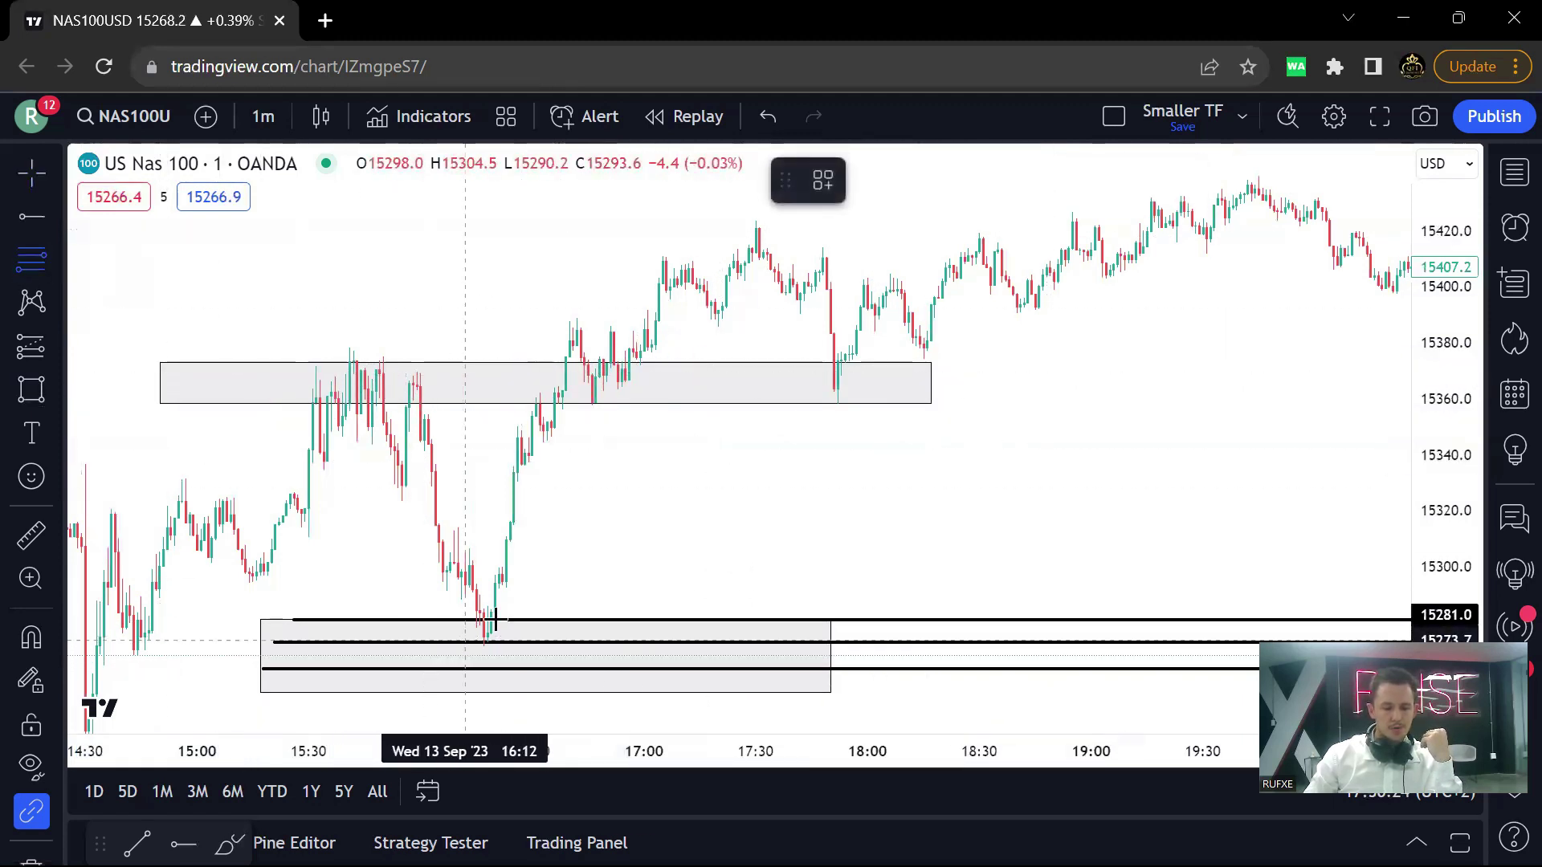
pyautogui.press('Escape')
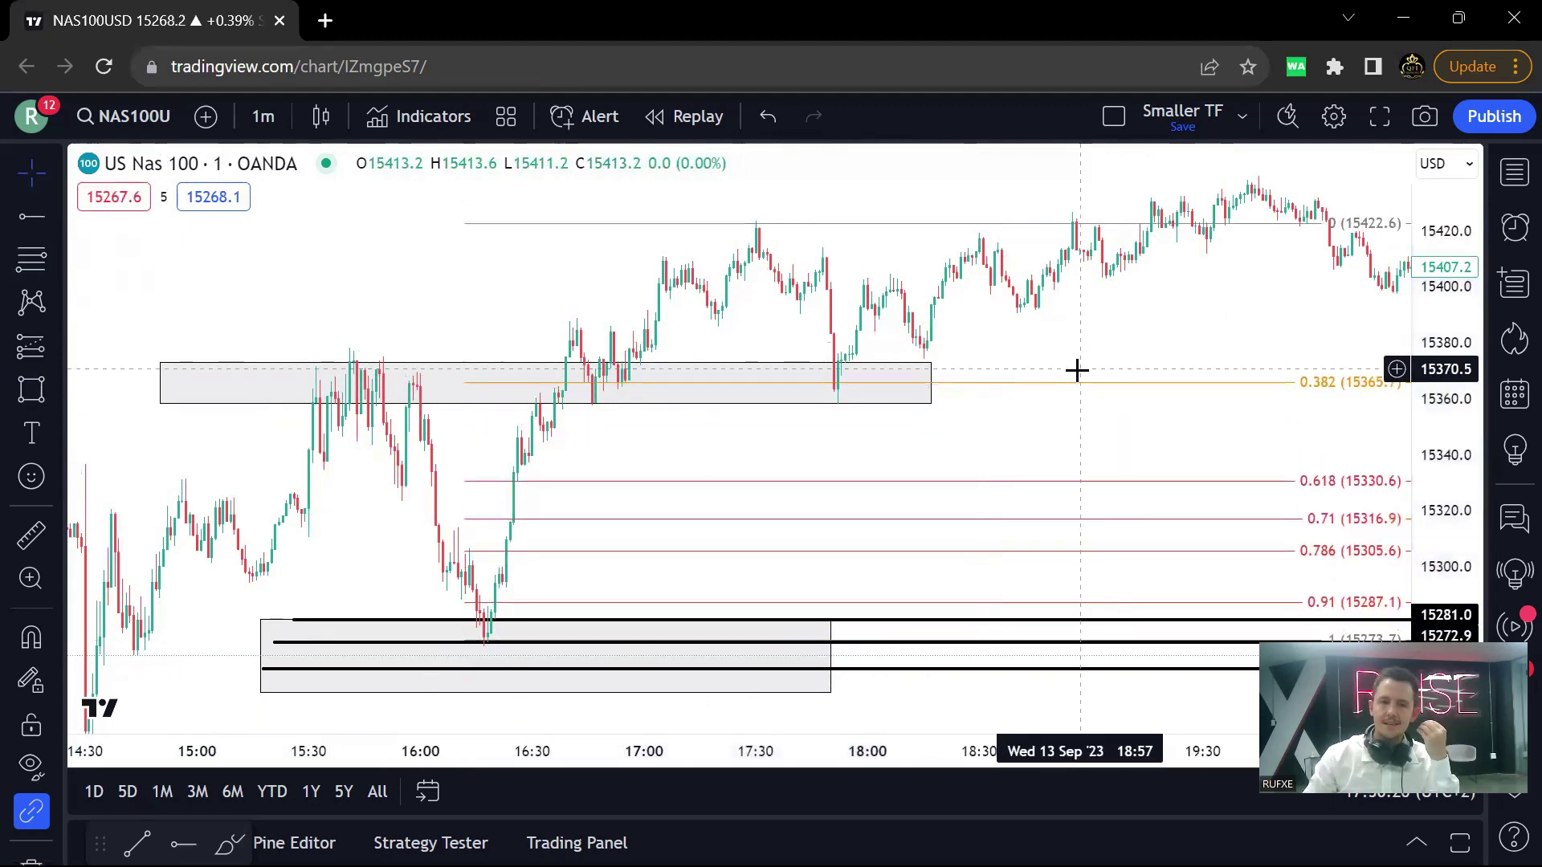
pyautogui.click(906, 373)
pyautogui.click(521, 305)
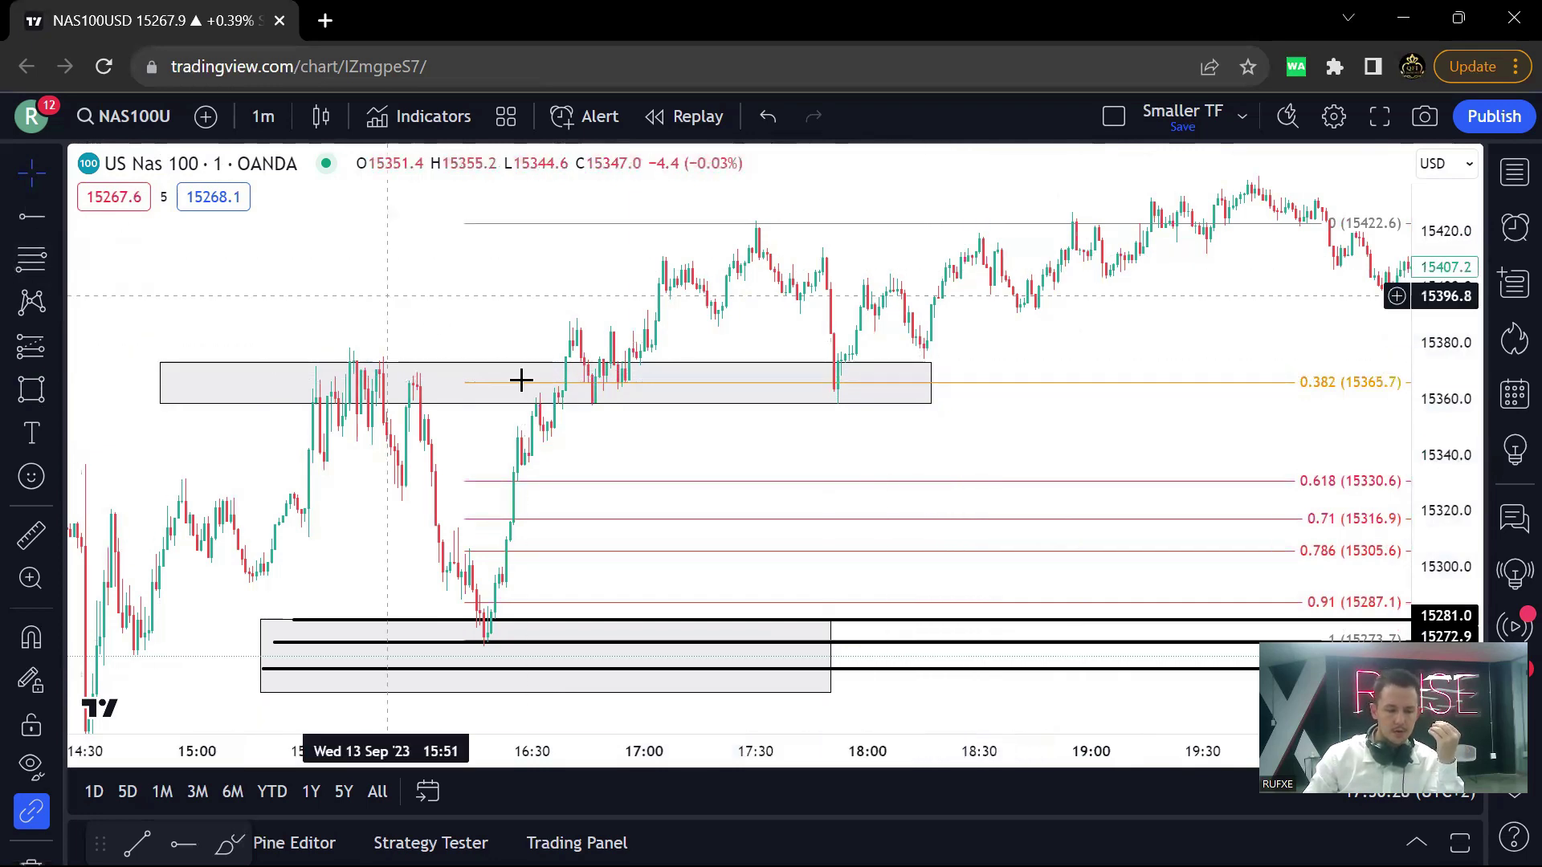
# - Move the upper rectangle so its upper edge sits on the 0.382 level, and delete the Fibonacci retracement
pyautogui.moveTo(720, 373); pyautogui.dragTo(929, 334)
pyautogui.click(974, 341)
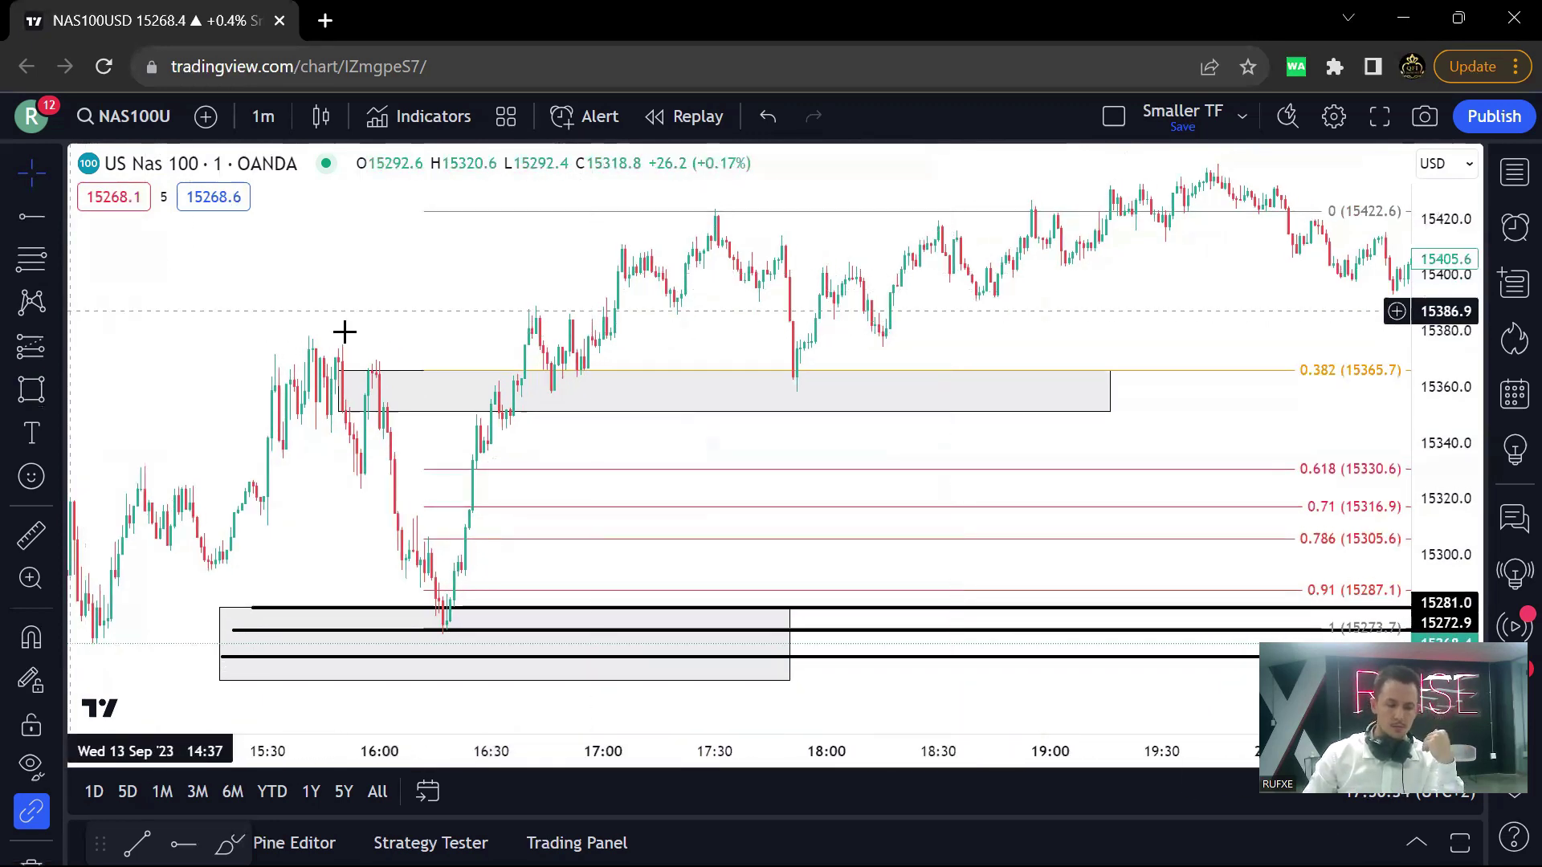
pyautogui.moveTo(1140, 326); pyautogui.dragTo(967, 382)
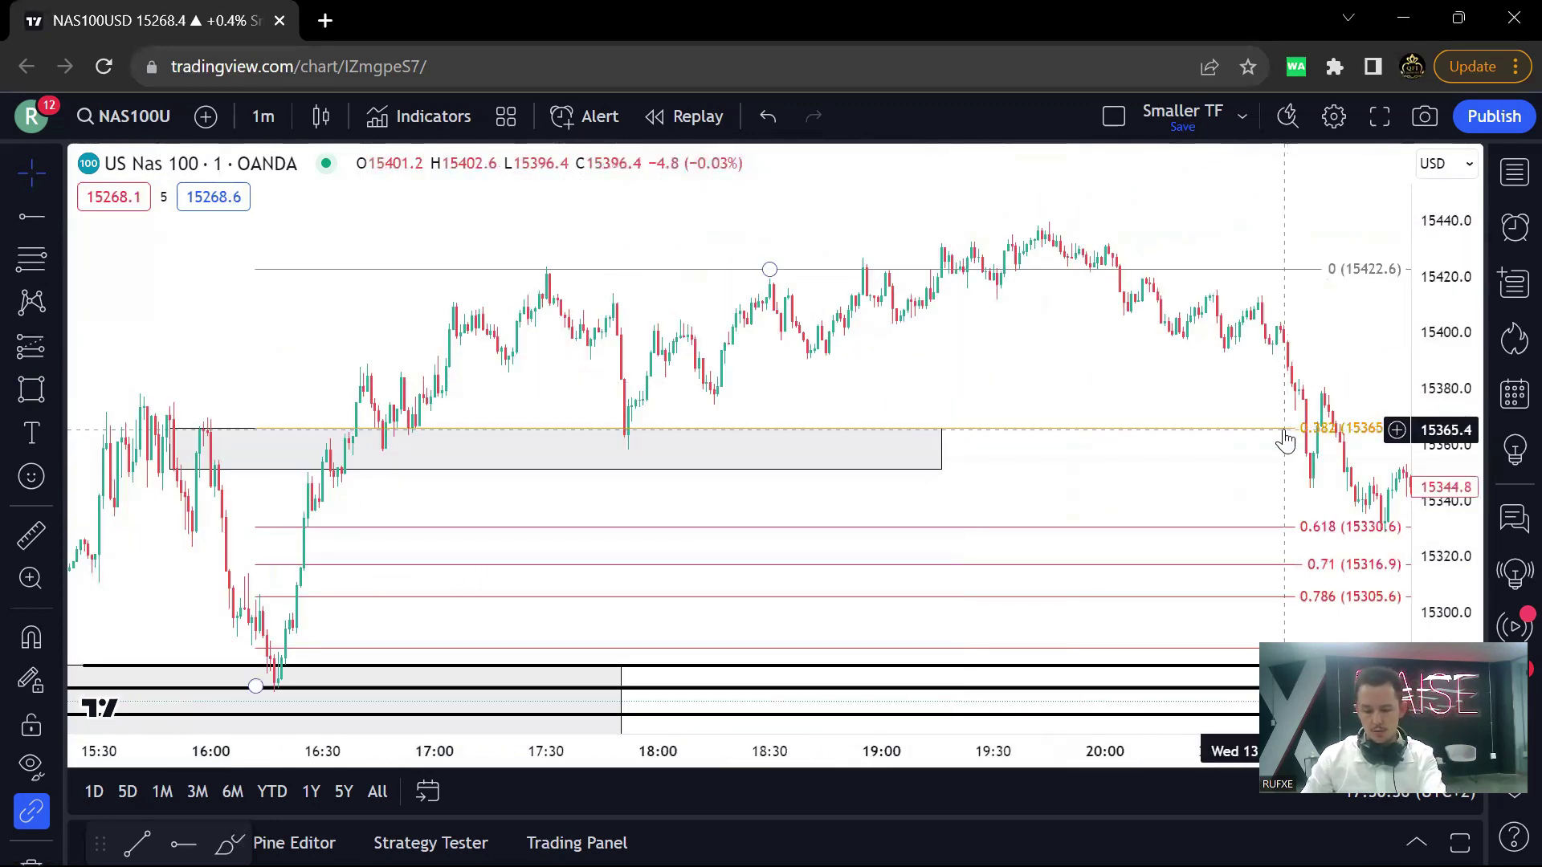
pyautogui.press('Delete')
# - Place a long position at the upper rectangle's top edge with entry at 15365.4, stop at 15343.4 and target at 15435.0
pyautogui.click(54, 342)
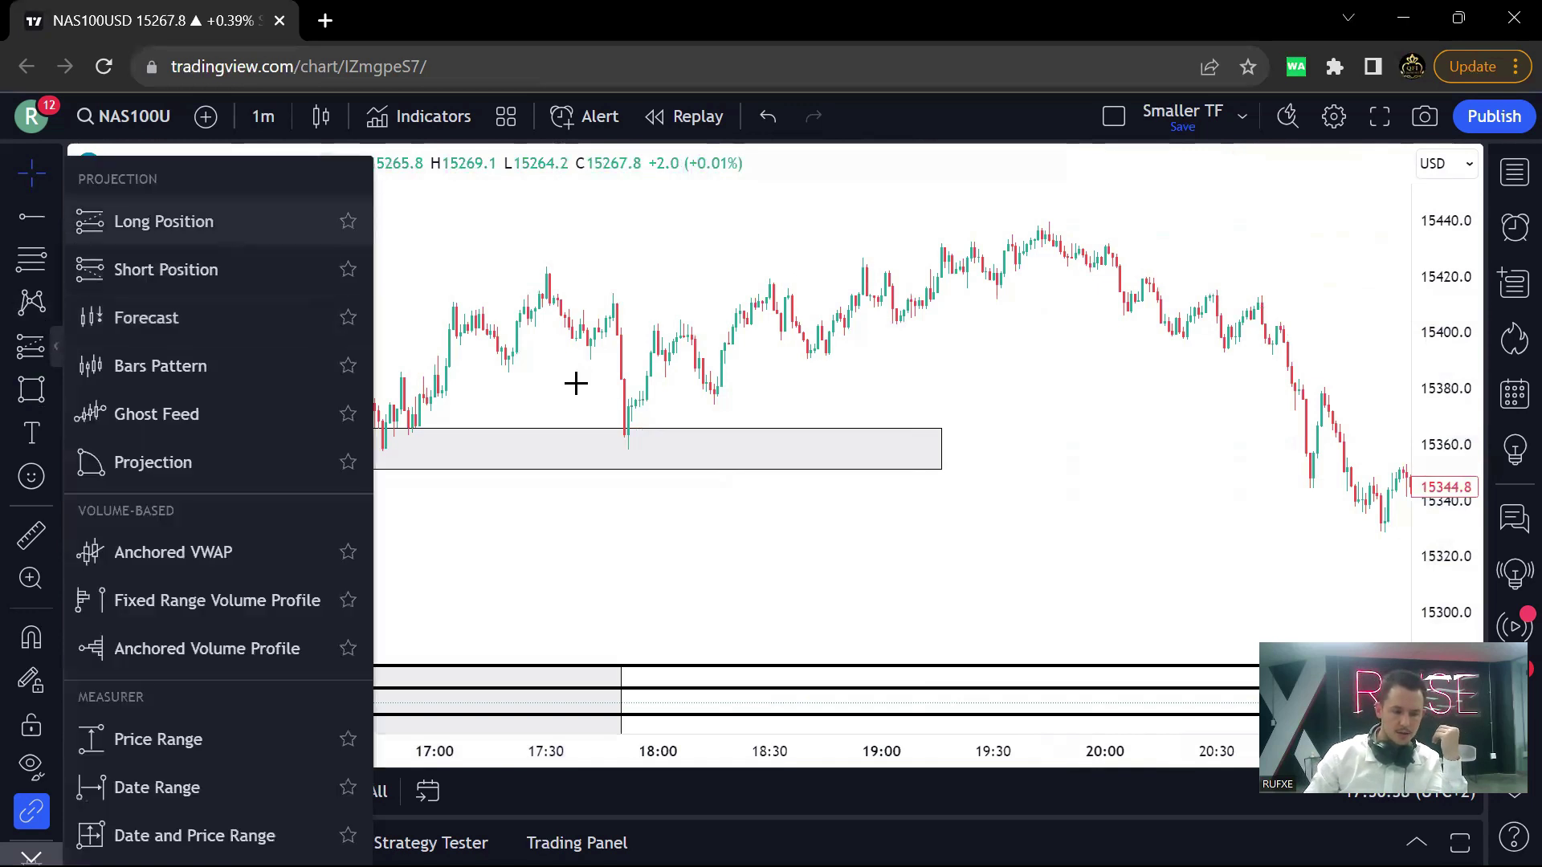
pyautogui.click(530, 430)
pyautogui.click(922, 454)
pyautogui.moveTo(531, 522); pyautogui.dragTo(531, 491)
pyautogui.click(1122, 530)
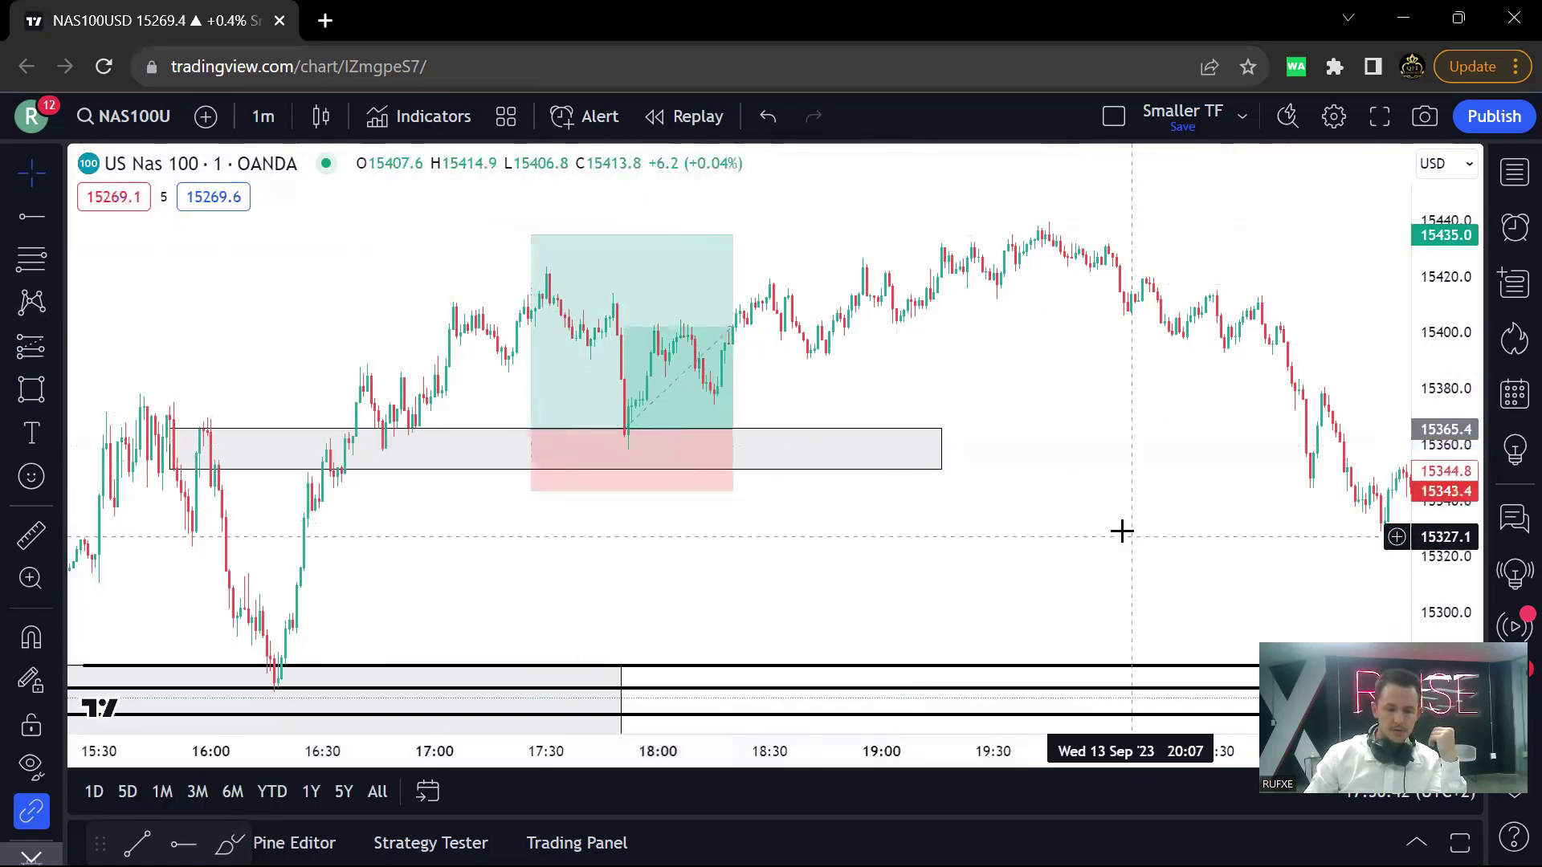
pyautogui.scroll(-3, 1128, 526)
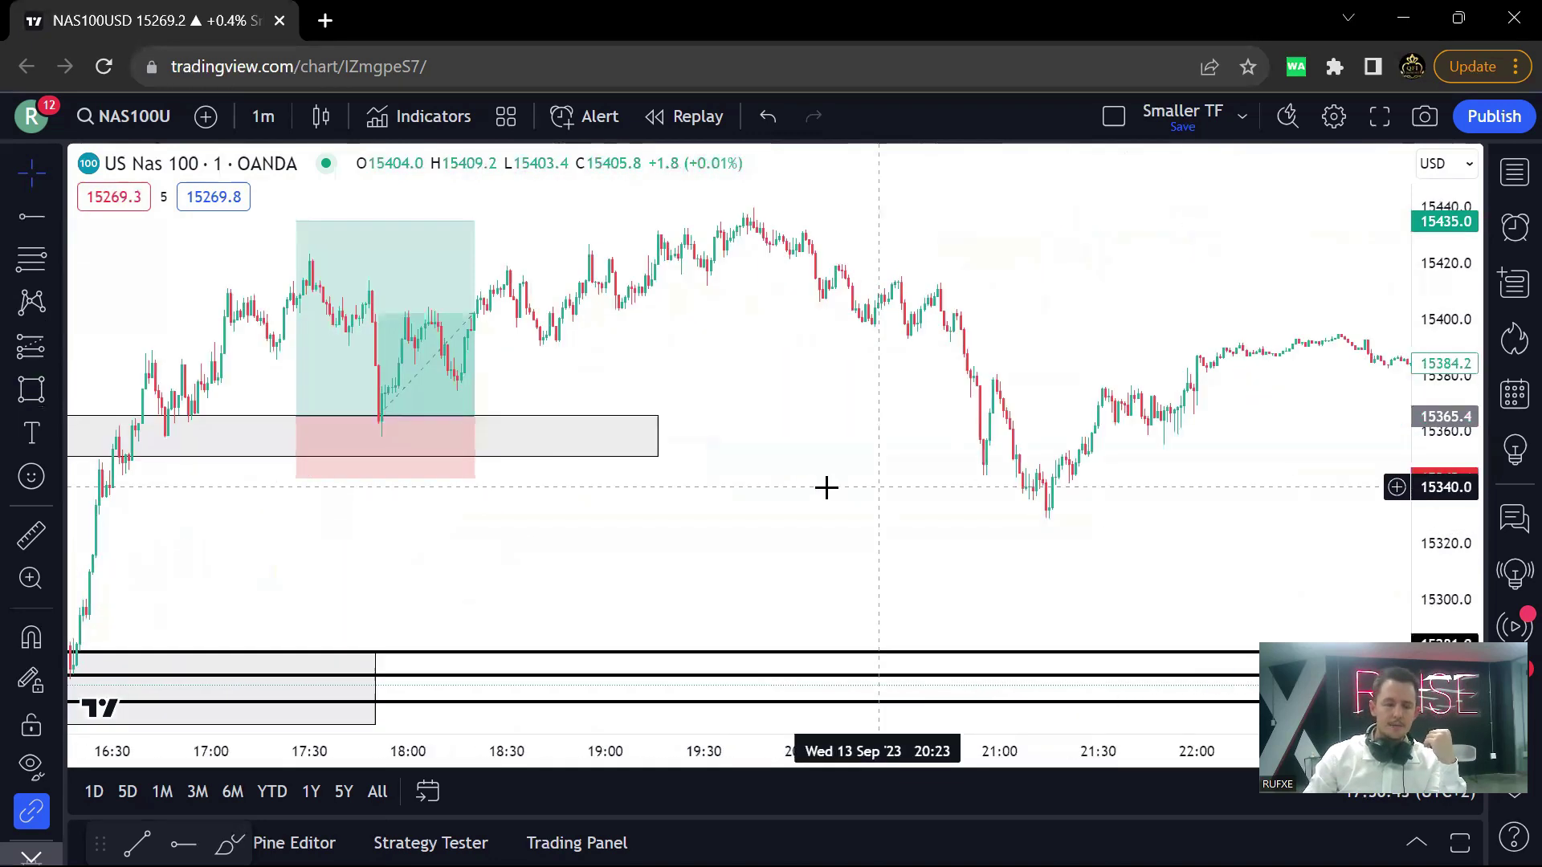
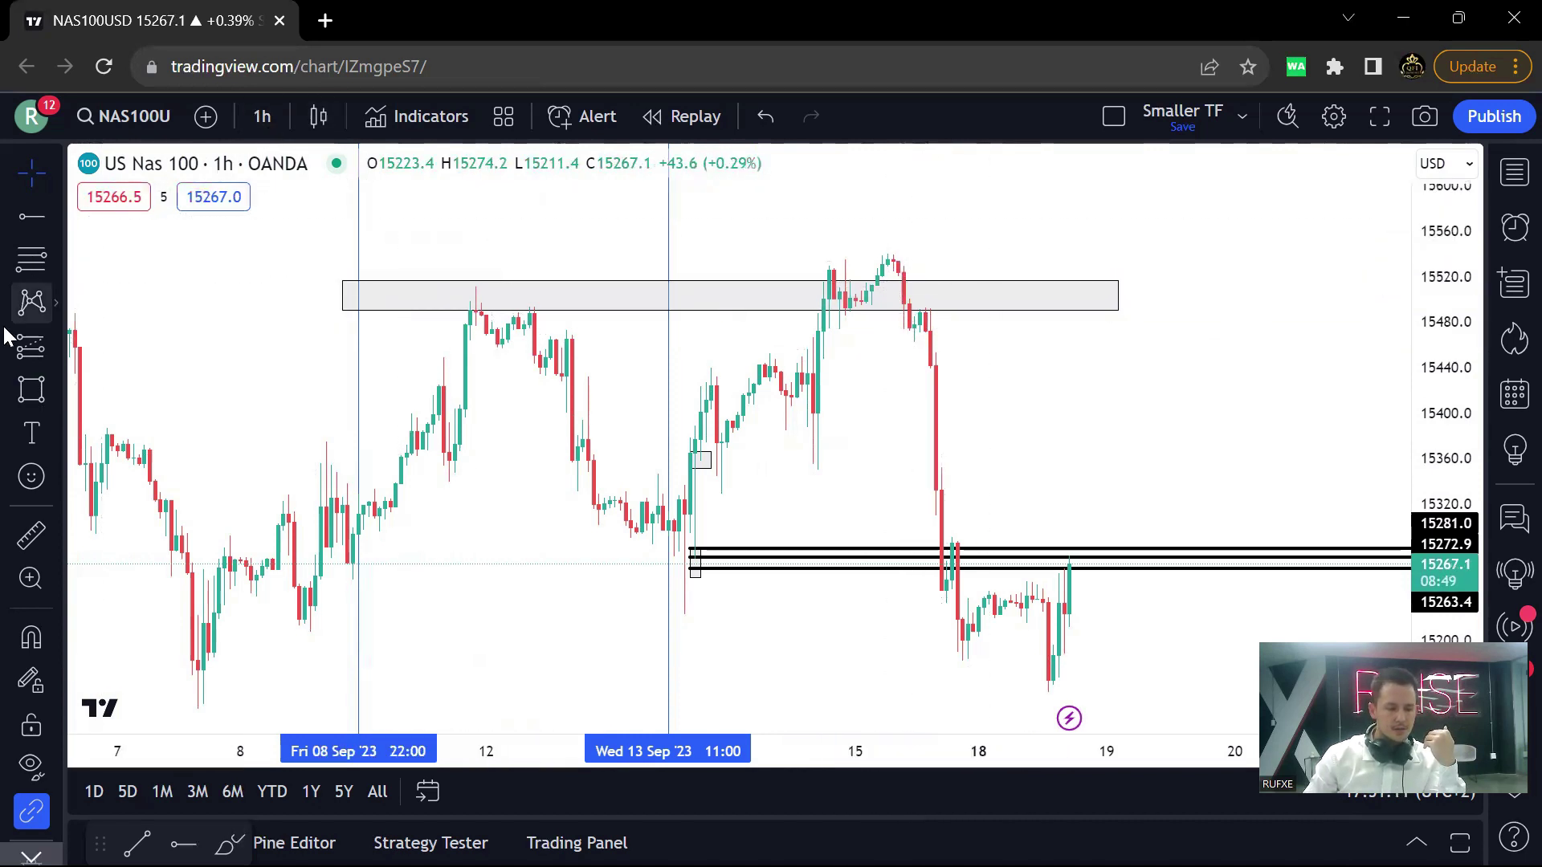
# - Draw a small rectangle over the 15 September consolidation just below the large zone, and set the chart interval to 1 minute
pyautogui.click(952, 308)
pyautogui.click(729, 276)
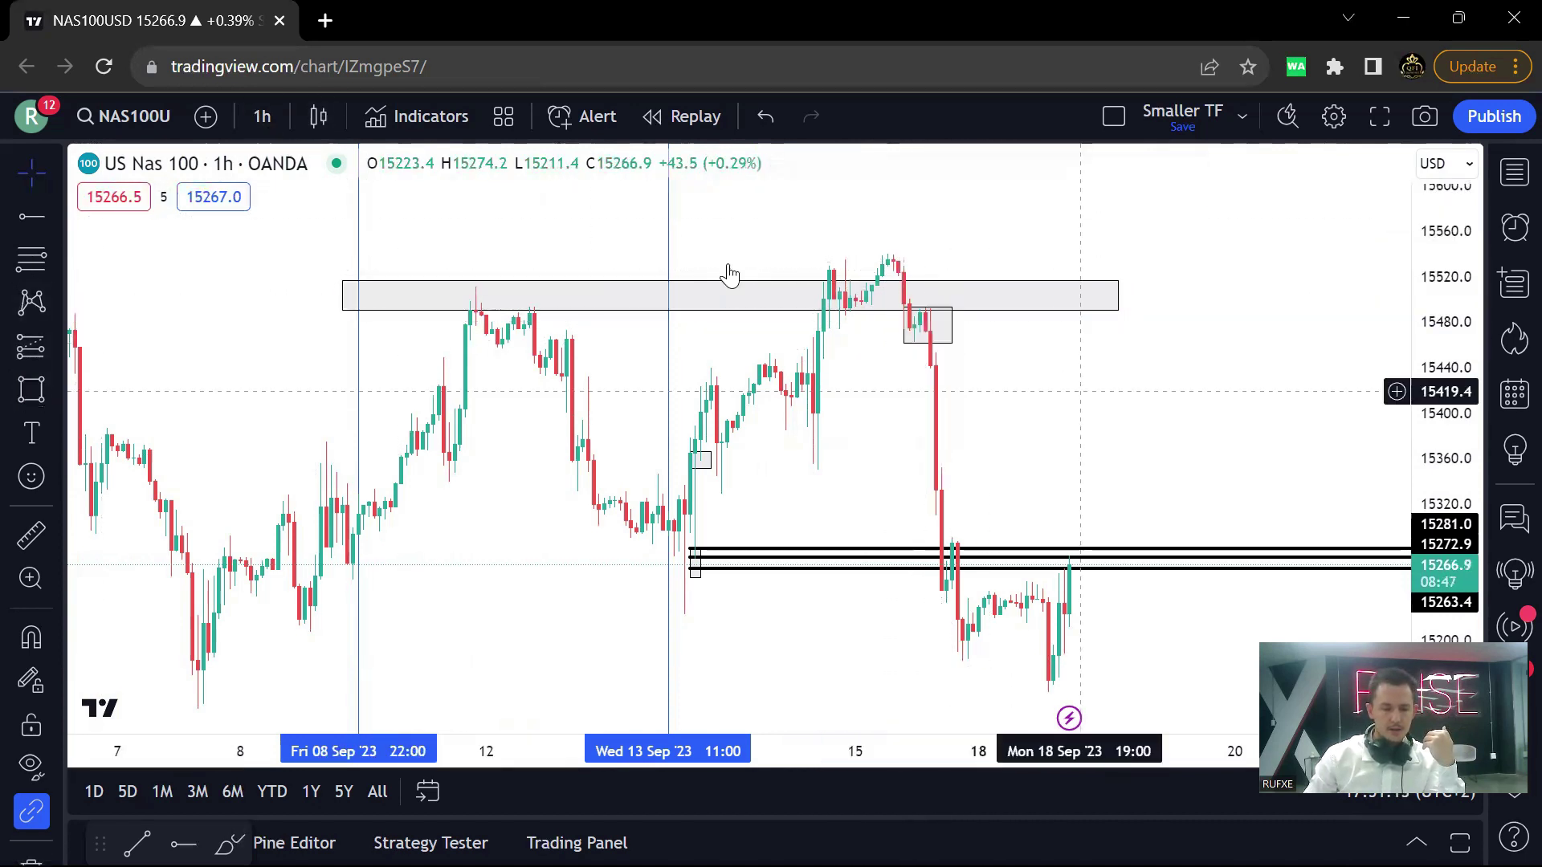
pyautogui.click(255, 117)
pyautogui.click(311, 395)
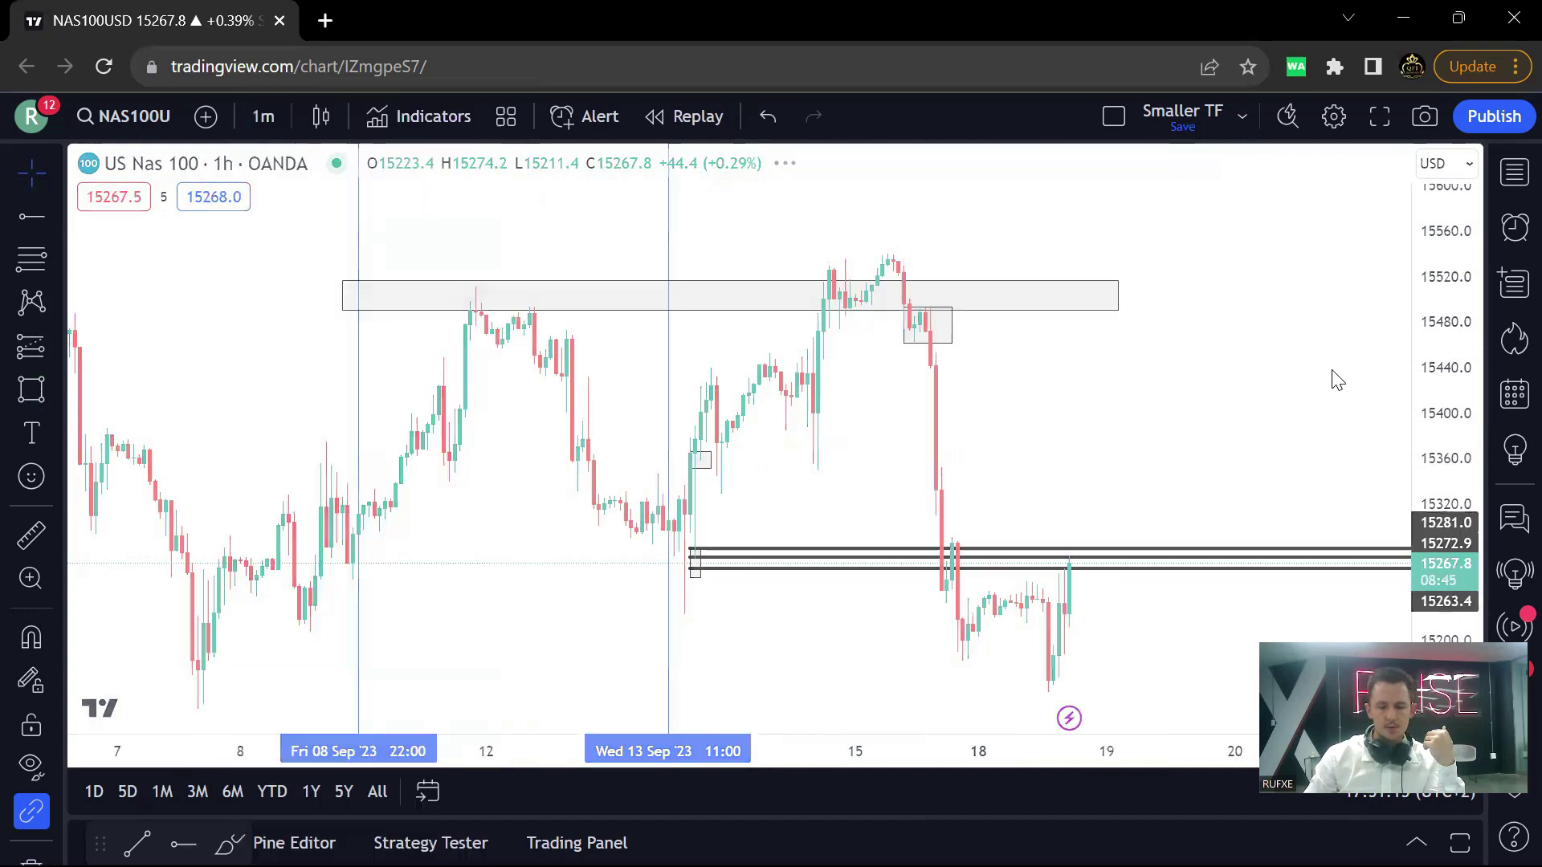
# - Delete the rectangle covering the 15 September consolidation on the 1-minute chart
pyautogui.moveTo(616, 423); pyautogui.dragTo(1330, 366)
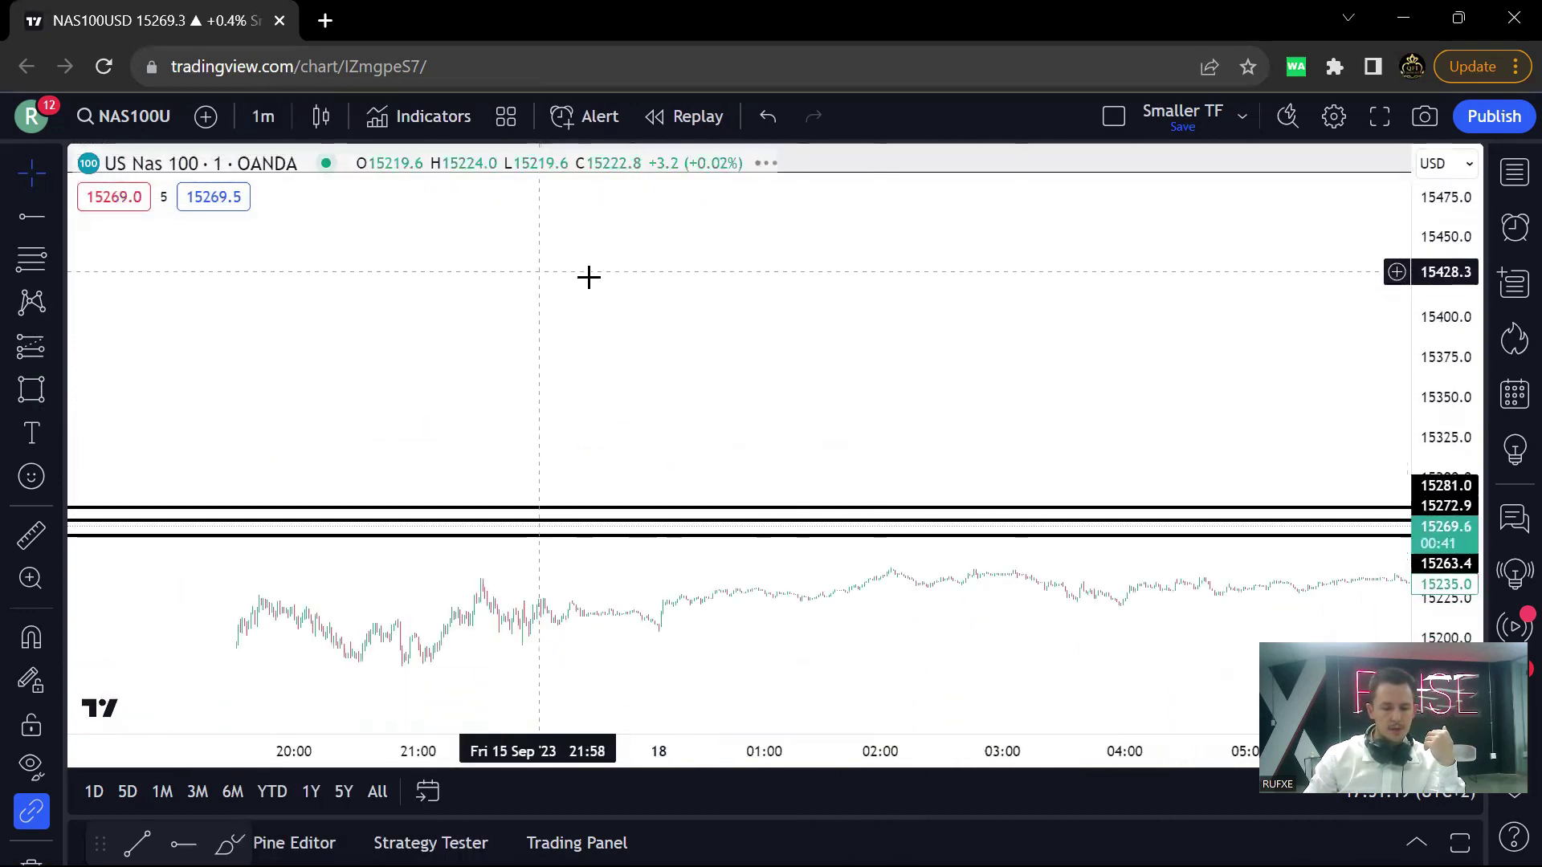
pyautogui.moveTo(588, 275); pyautogui.dragTo(1159, 316)
pyautogui.moveTo(541, 327); pyautogui.dragTo(994, 423)
pyautogui.moveTo(1469, 512); pyautogui.dragTo(1218, 444)
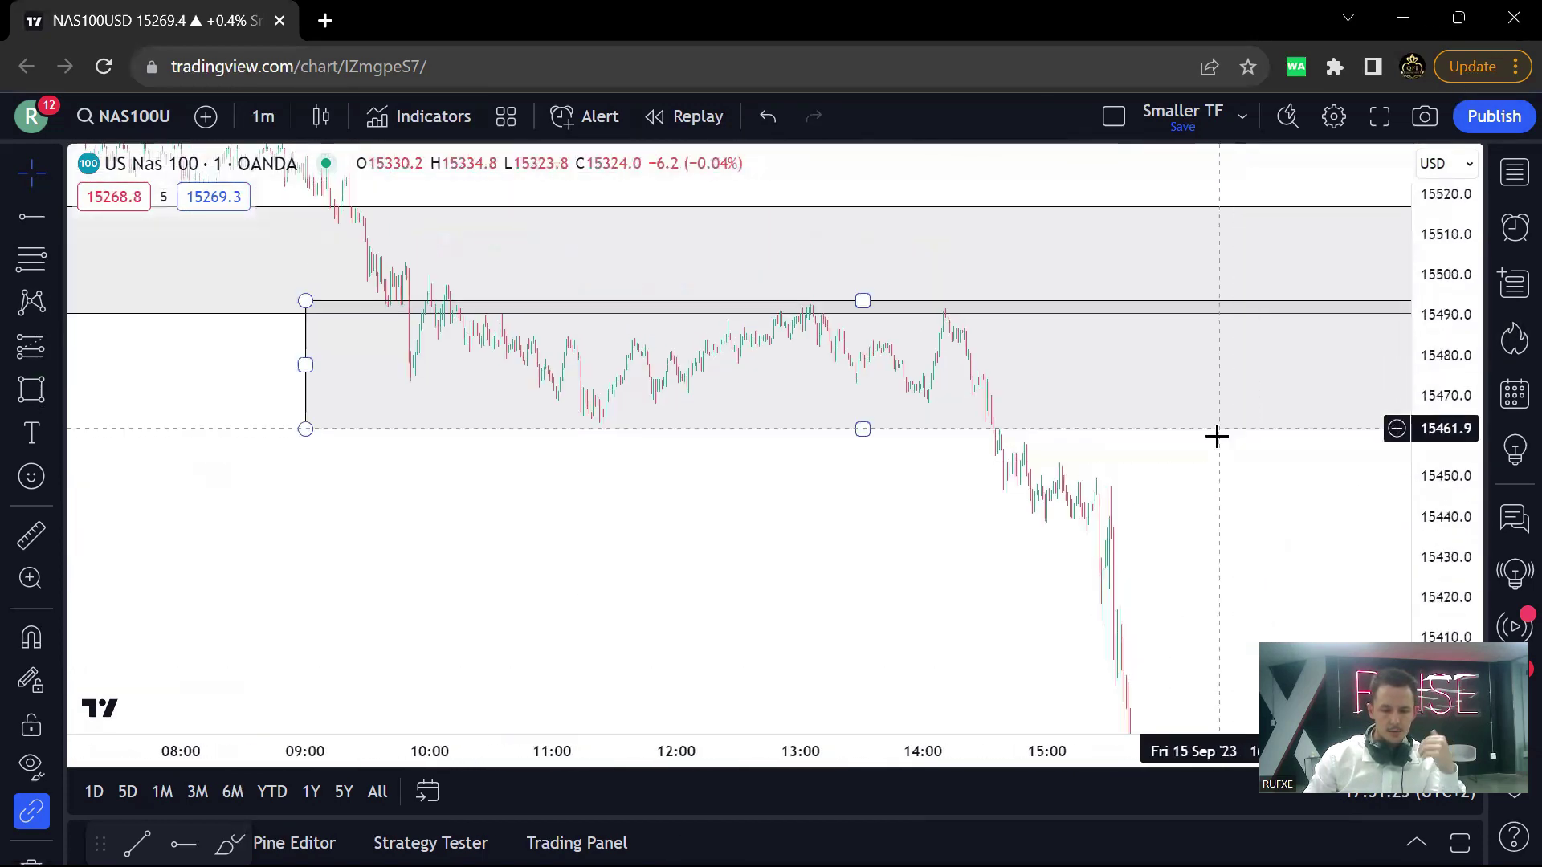
pyautogui.press('Delete')
pyautogui.scroll(3, 496, 334)
# - Draw a thin rectangle at the 09:45 swing low on 15 September, from about 15473.1 to 15478.1
pyautogui.moveTo(496, 334); pyautogui.dragTo(1233, 454)
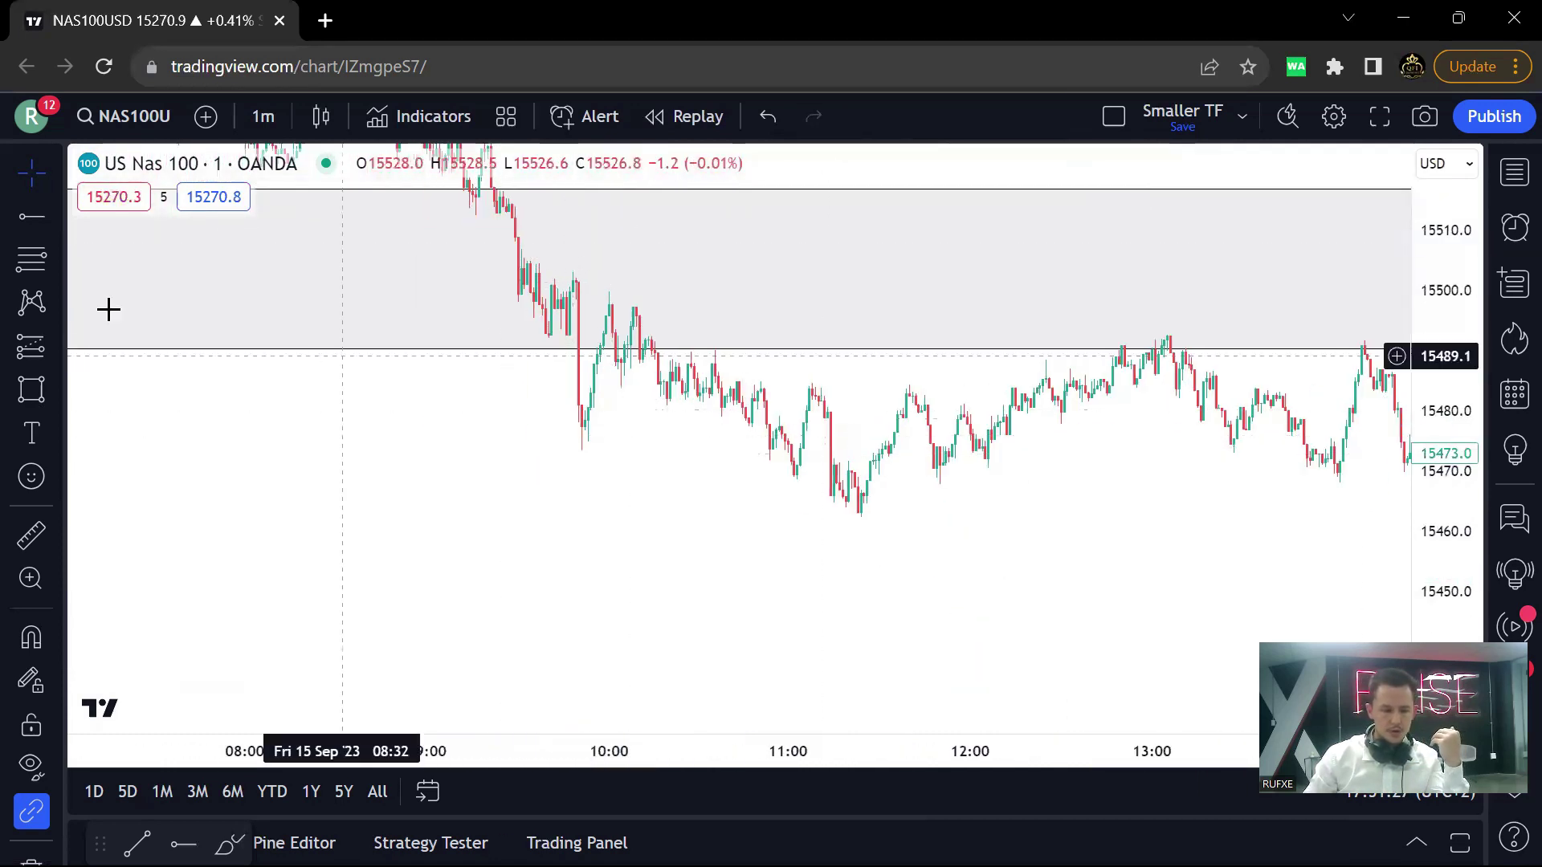
pyautogui.moveTo(551, 422); pyautogui.dragTo(825, 452)
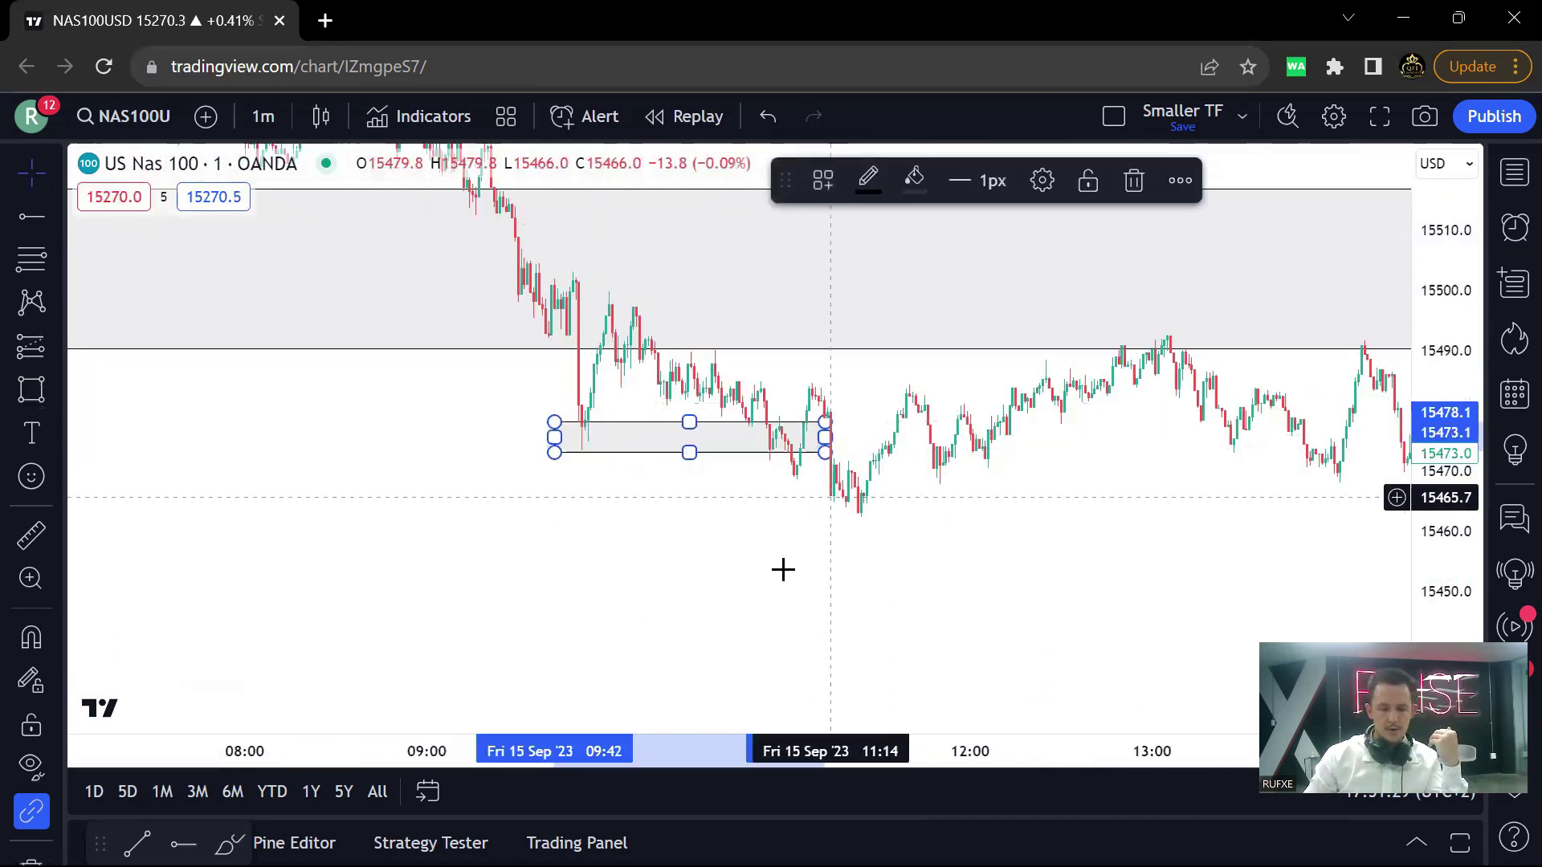
pyautogui.click(771, 321)
# - Draw a Fibonacci retracement from the 09:47 swing high at 15503.5 down to 15461.9
pyautogui.click(41, 263)
pyautogui.click(568, 269)
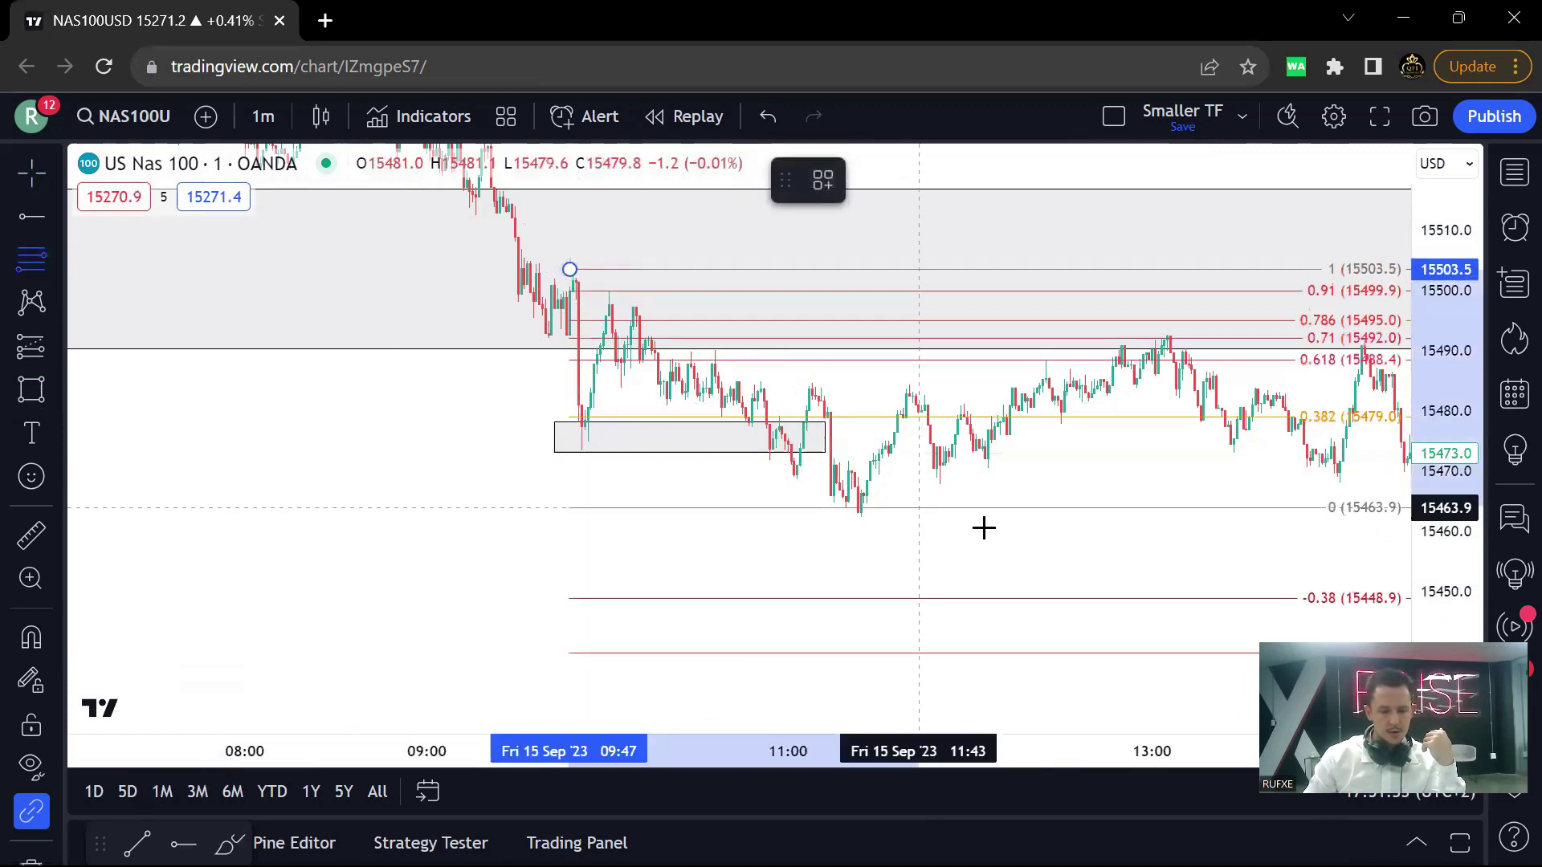
pyautogui.click(989, 518)
pyautogui.hscroll(5, 723, 442)
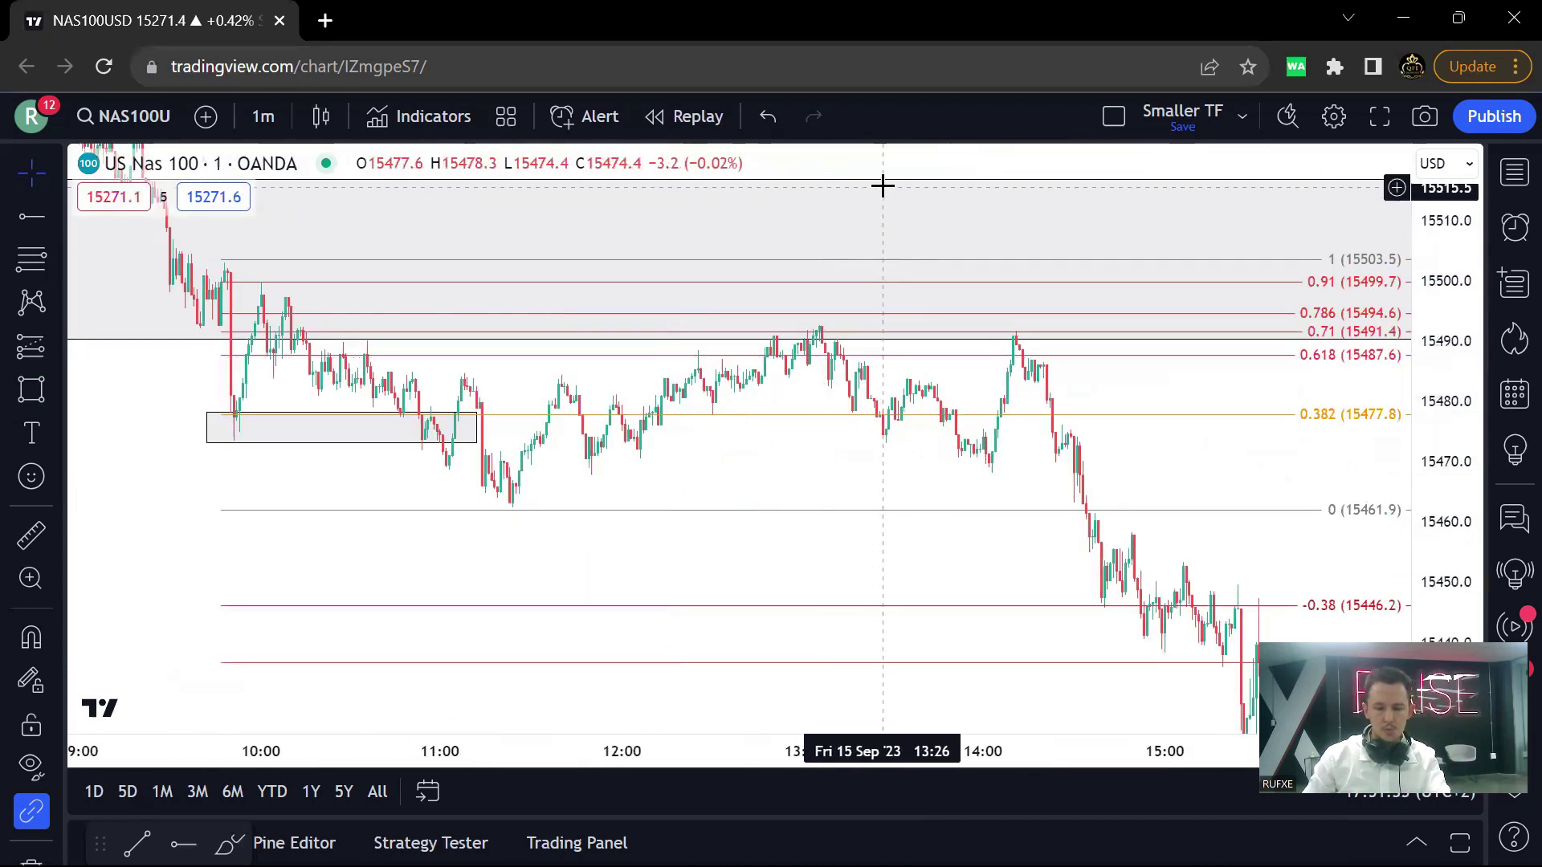
# - Move the thin rectangle onto the 0.618 level, spanning up to about the 0.786 level, and extend it to nearly 15:00
pyautogui.moveTo(370, 441); pyautogui.dragTo(477, 370)
pyautogui.moveTo(582, 323); pyautogui.dragTo(1153, 310)
pyautogui.moveTo(1056, 200); pyautogui.dragTo(907, 197)
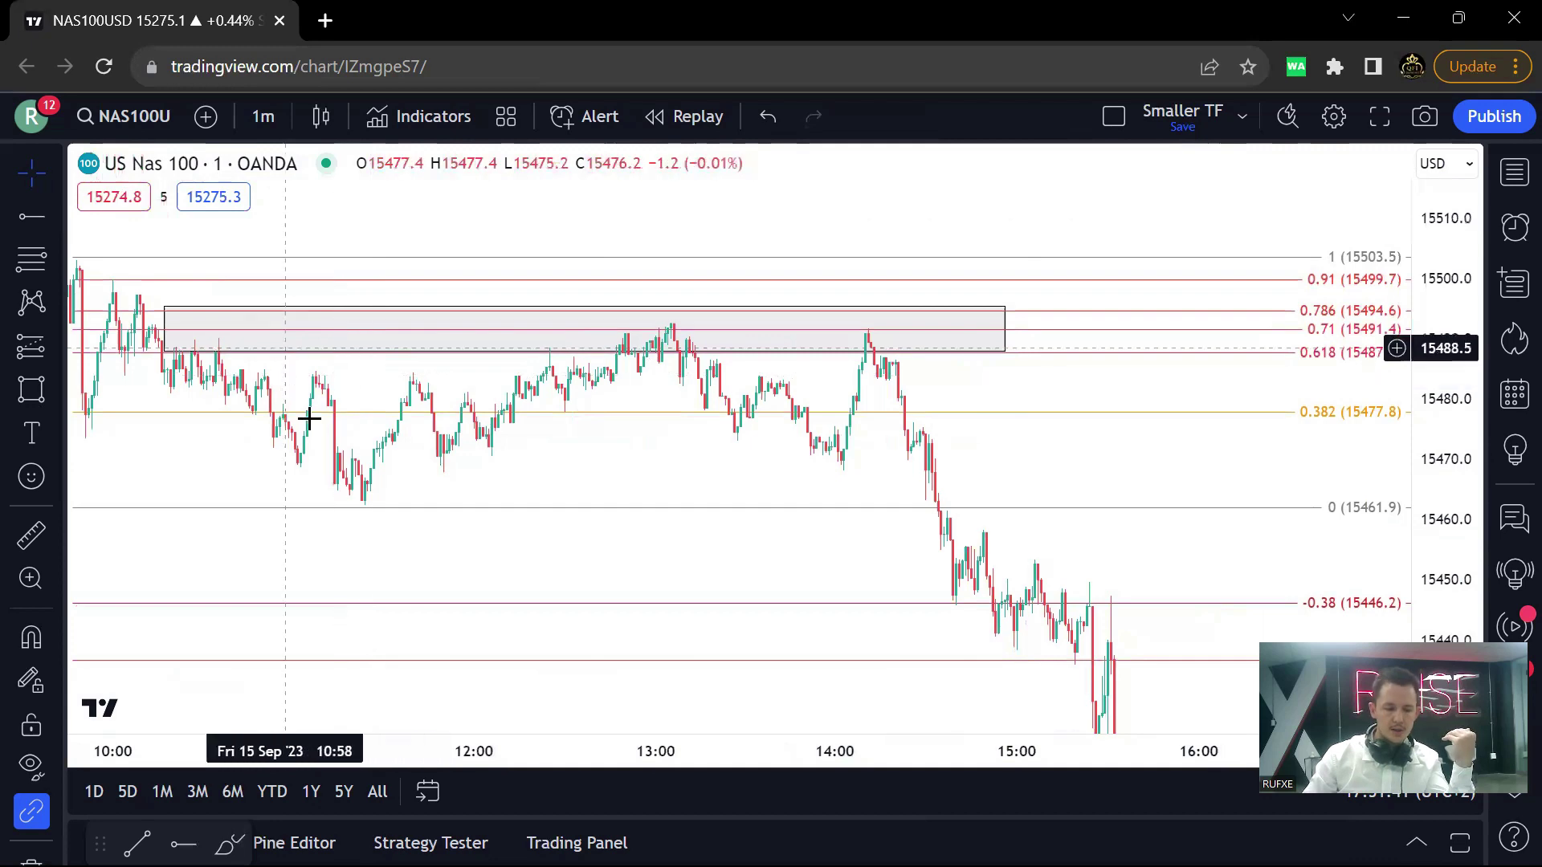
# - Place a short position near the rectangle's lower edge with entry at 15486.5, a tighter stop and target at 15361.8, and delete it
pyautogui.click(53, 344)
pyautogui.click(166, 269)
pyautogui.click(632, 360)
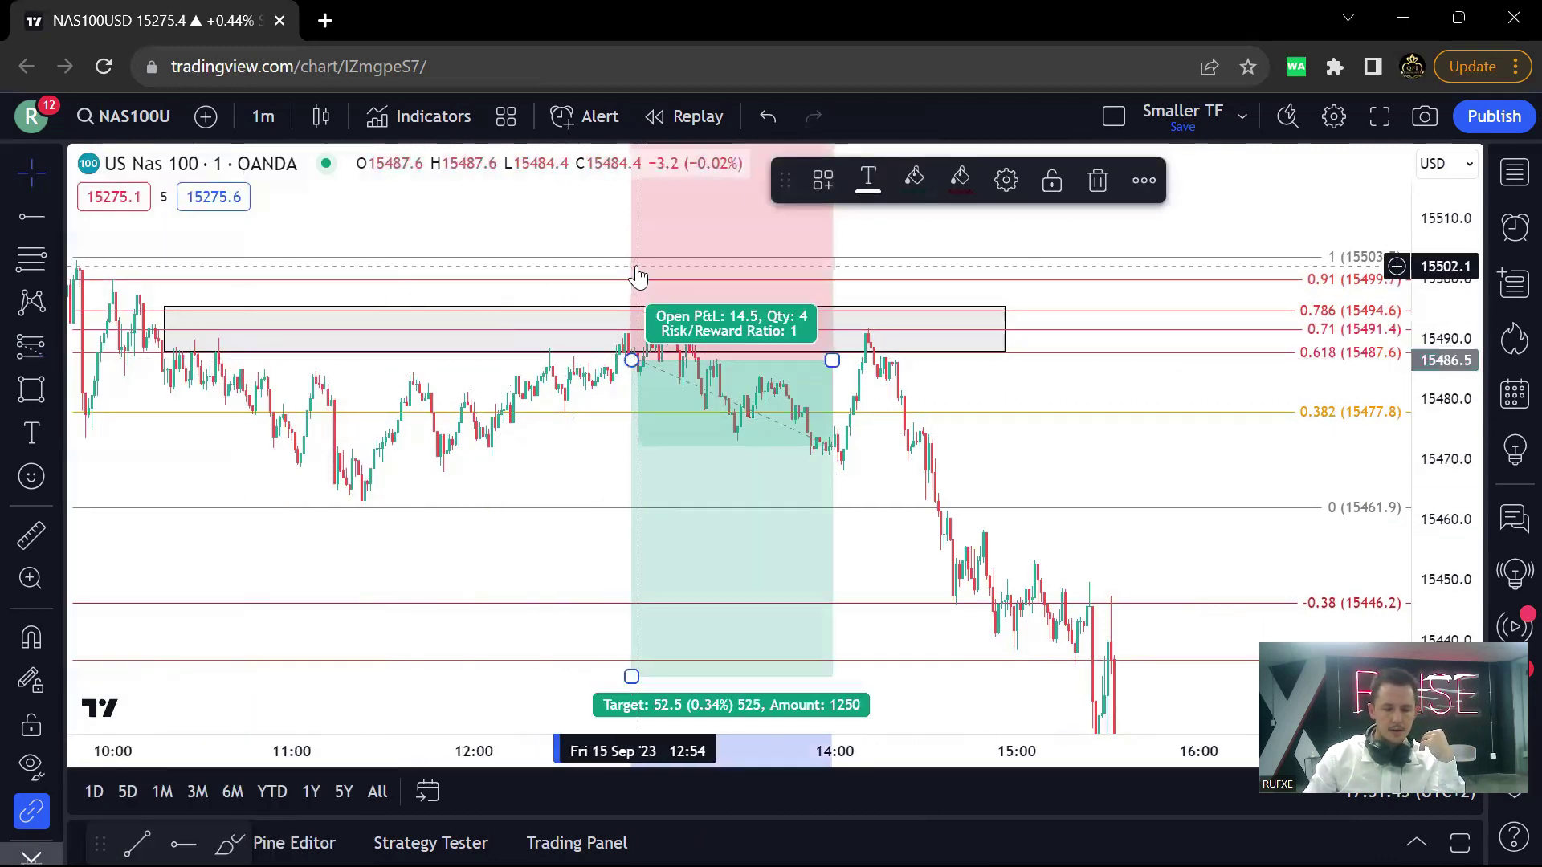
pyautogui.moveTo(1441, 470); pyautogui.dragTo(1441, 546)
pyautogui.moveTo(630, 211); pyautogui.dragTo(630, 317)
pyautogui.moveTo(1009, 310); pyautogui.dragTo(985, 171)
pyautogui.scroll(-2, 745, 436)
pyautogui.moveTo(745, 436); pyautogui.dragTo(745, 696)
pyautogui.moveTo(925, 592); pyautogui.dragTo(482, 431)
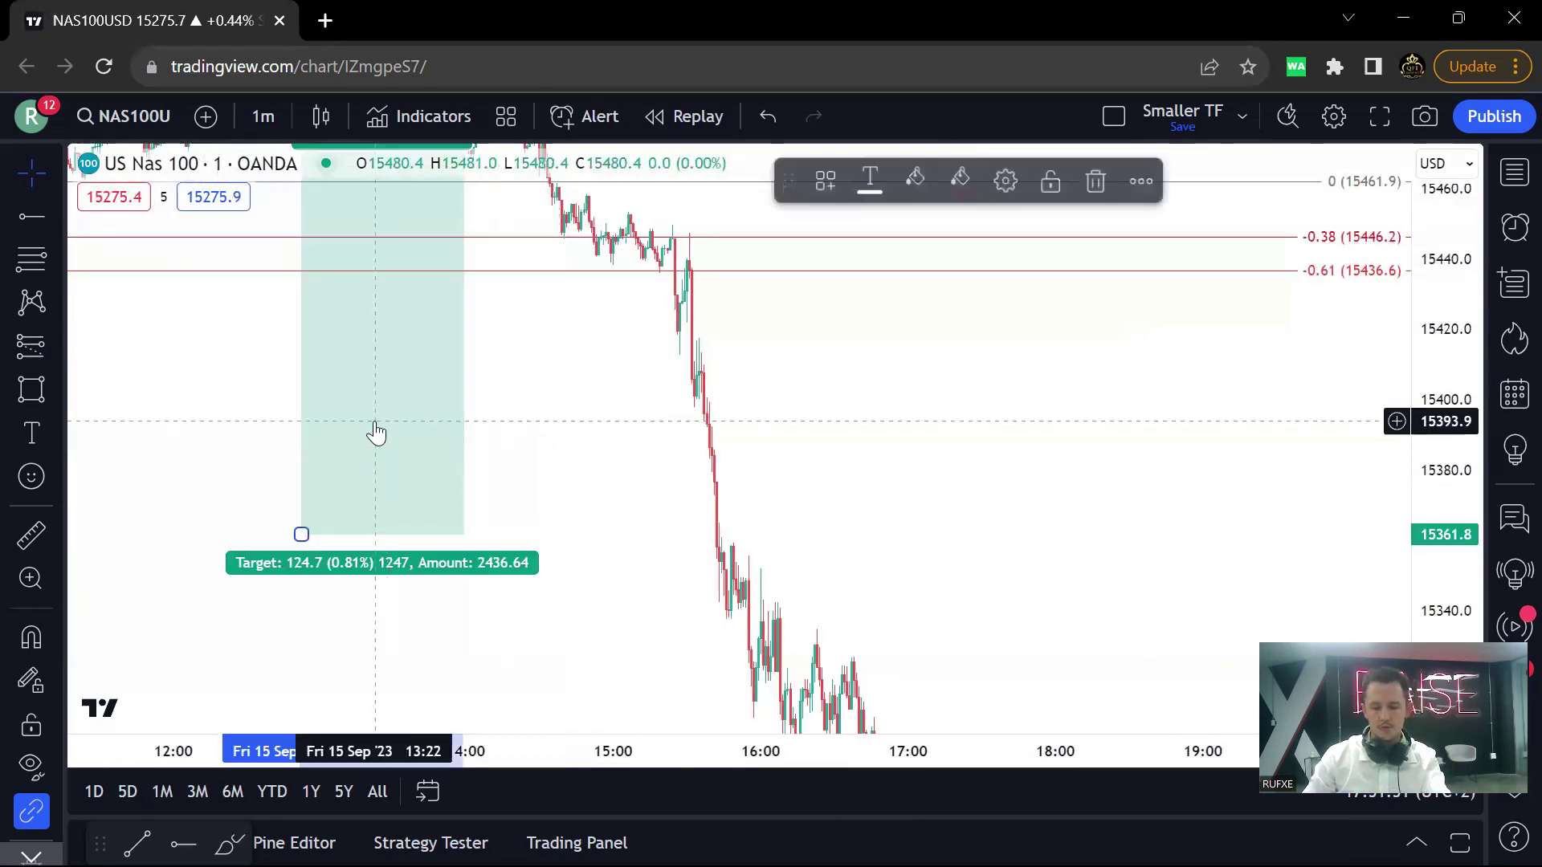
pyautogui.press('Delete')
# - Examine the price action around the three horizontal rays from 15 September to the latest candles on 18 September
pyautogui.moveTo(922, 482); pyautogui.dragTo(869, 242)
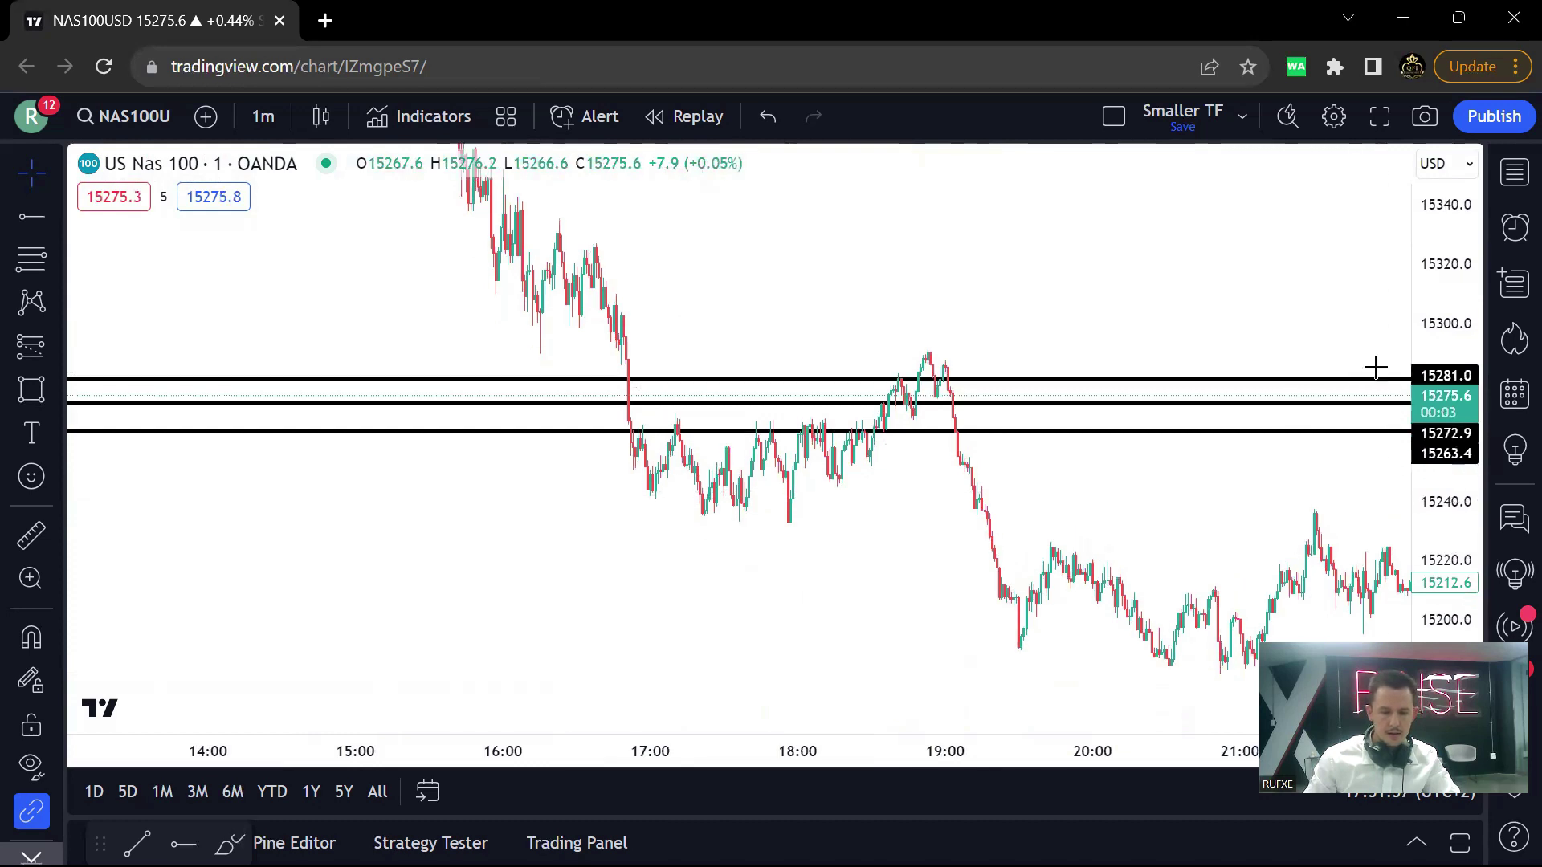
pyautogui.scroll(2, 799, 296)
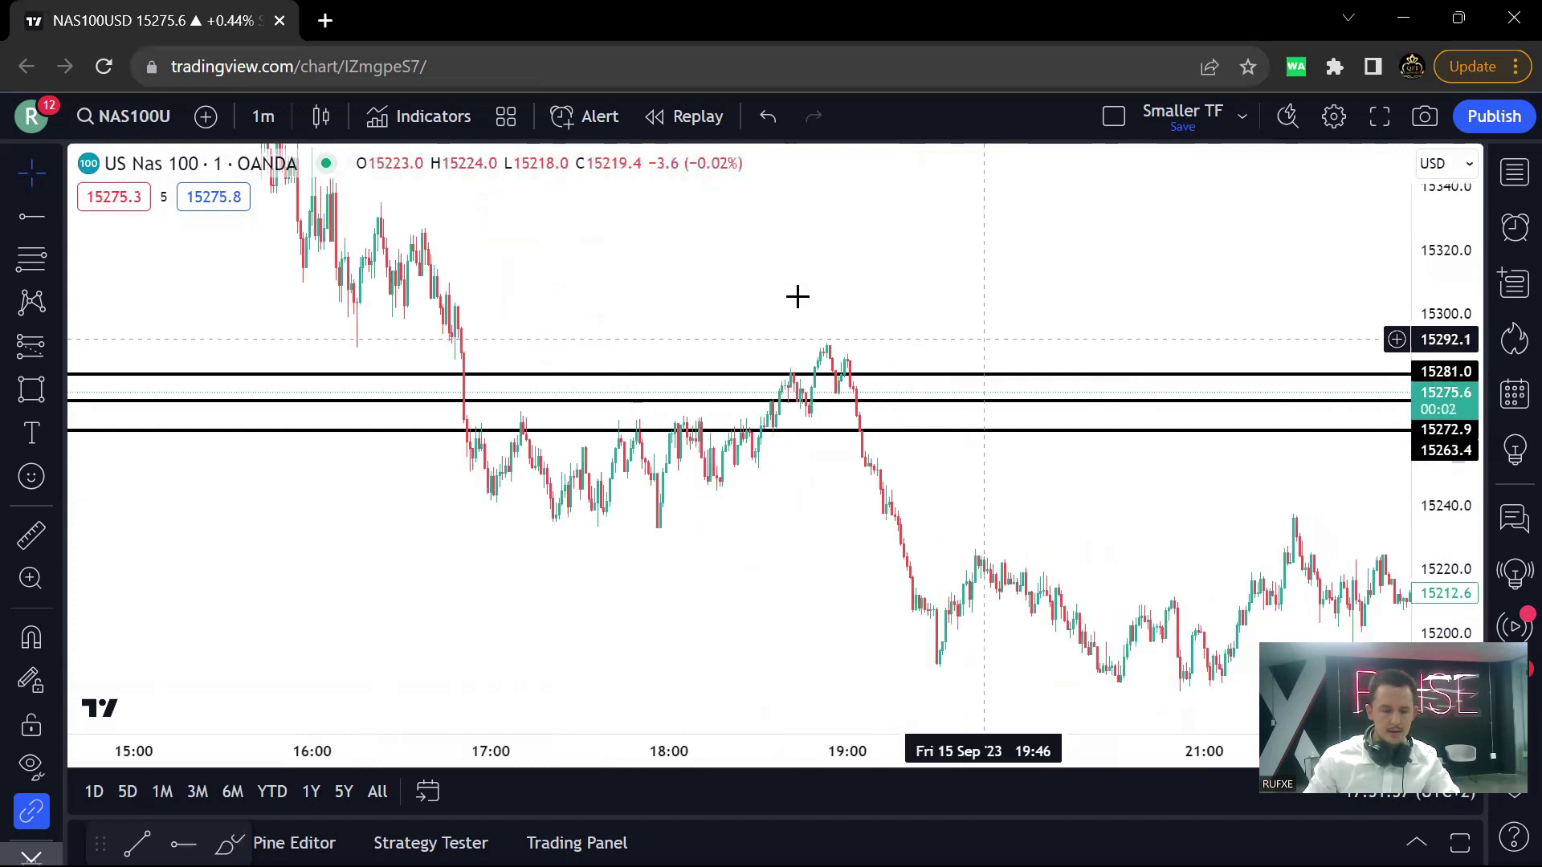
pyautogui.click(357, 212)
pyautogui.click(937, 561)
pyautogui.click(1089, 179)
pyautogui.rightClick(1128, 245)
pyautogui.click(1220, 265)
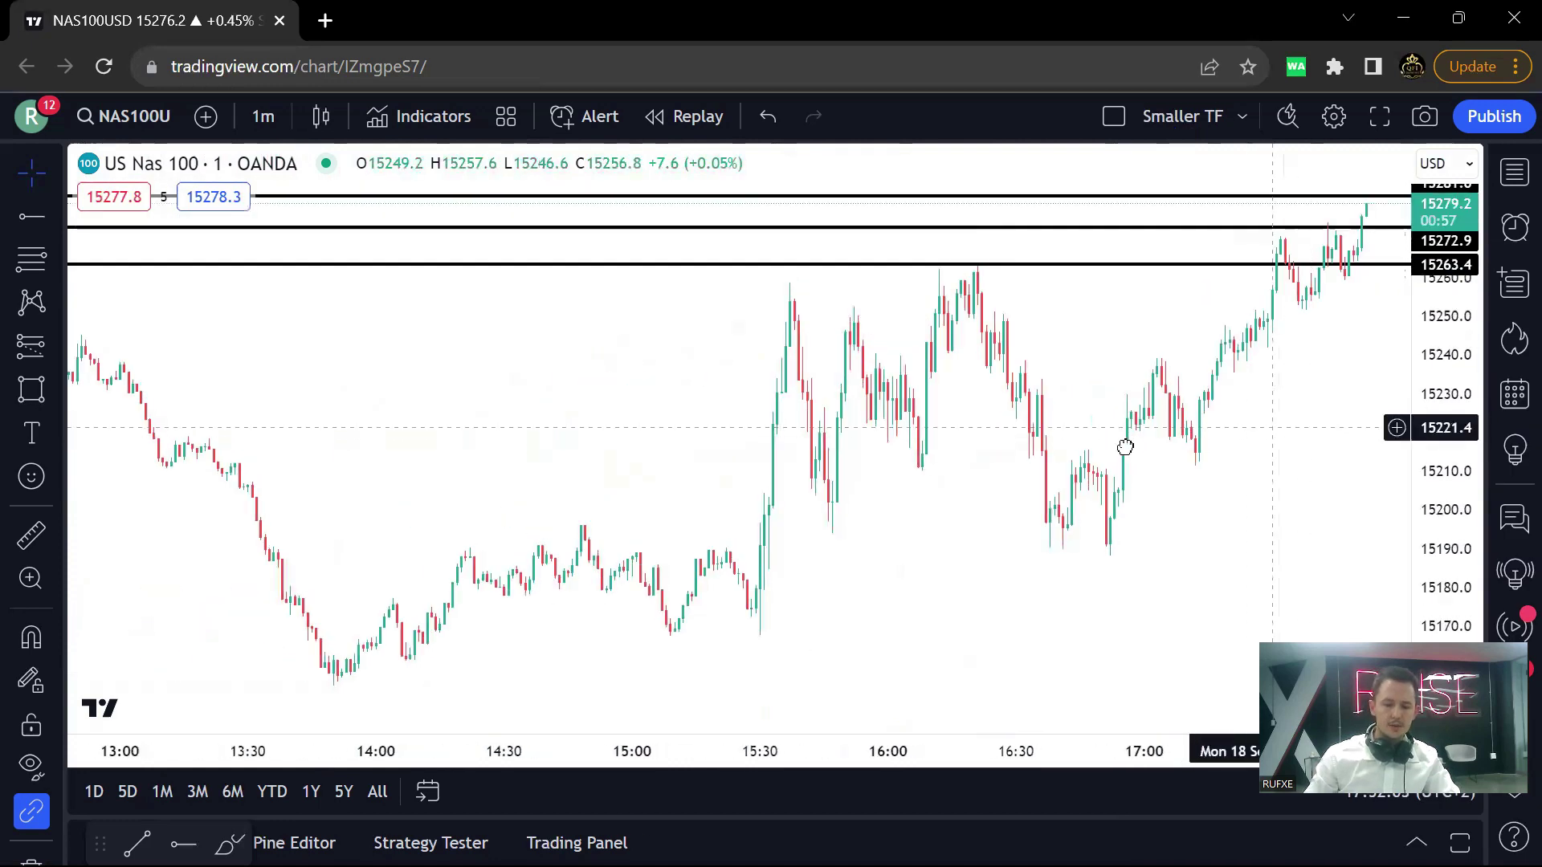
pyautogui.hscroll(5, 1112, 441)
pyautogui.scroll(-2, 1220, 447)
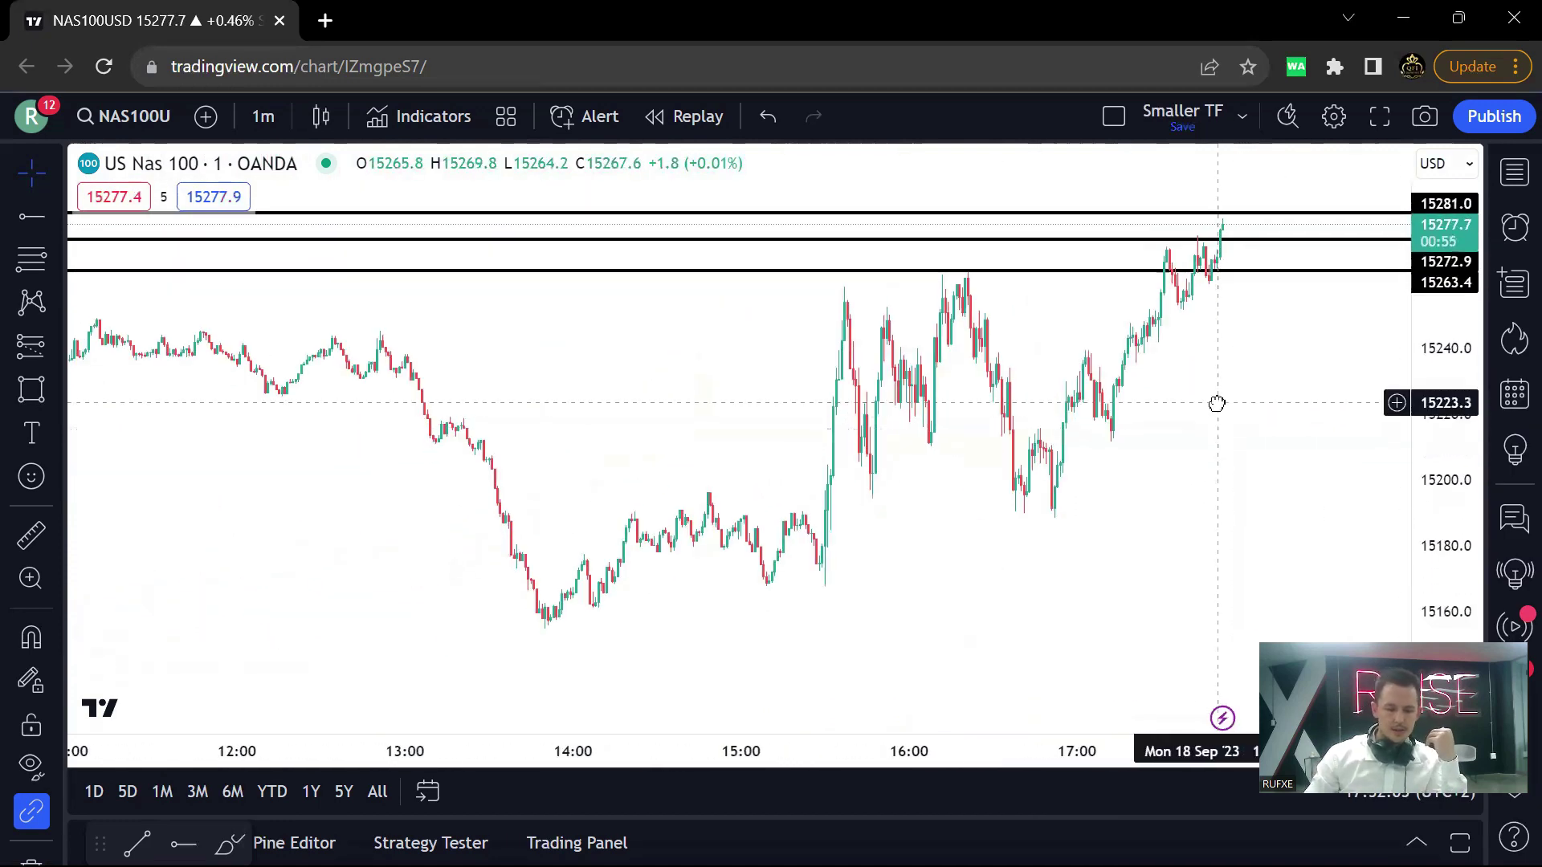
# - Draw a rectangle between about 15193 and 15205, spanning from about 13:00 to beyond 18:00 on 18 September
pyautogui.scroll(2, 1215, 402)
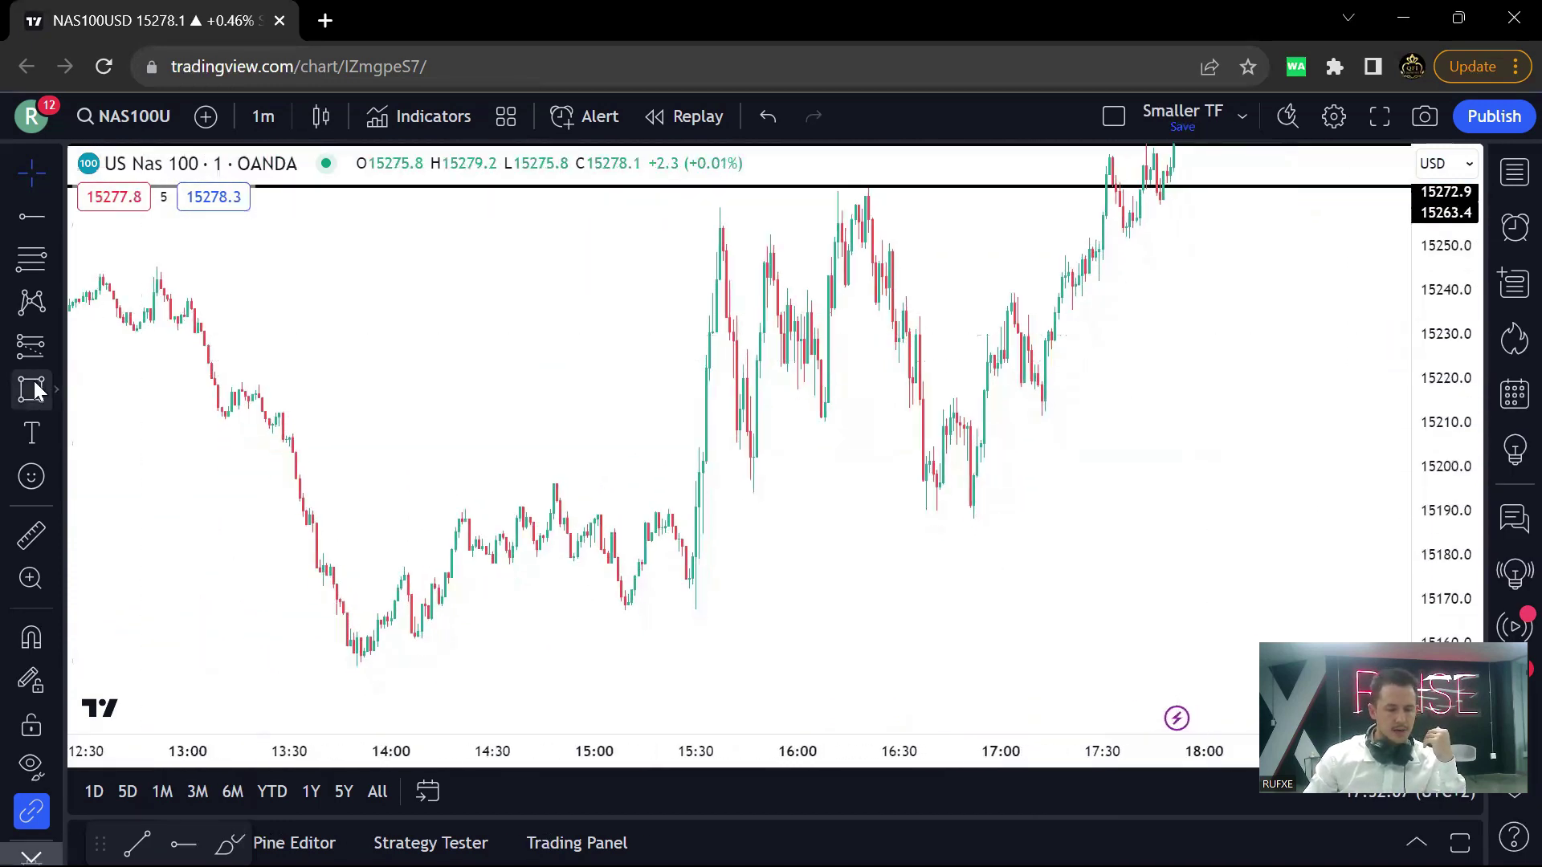
pyautogui.moveTo(199, 496)
pyautogui.mouseDown()
pyautogui.moveTo(1245, 465)
pyautogui.moveTo(1252, 442)
pyautogui.mouseUp()
pyautogui.press('Escape')
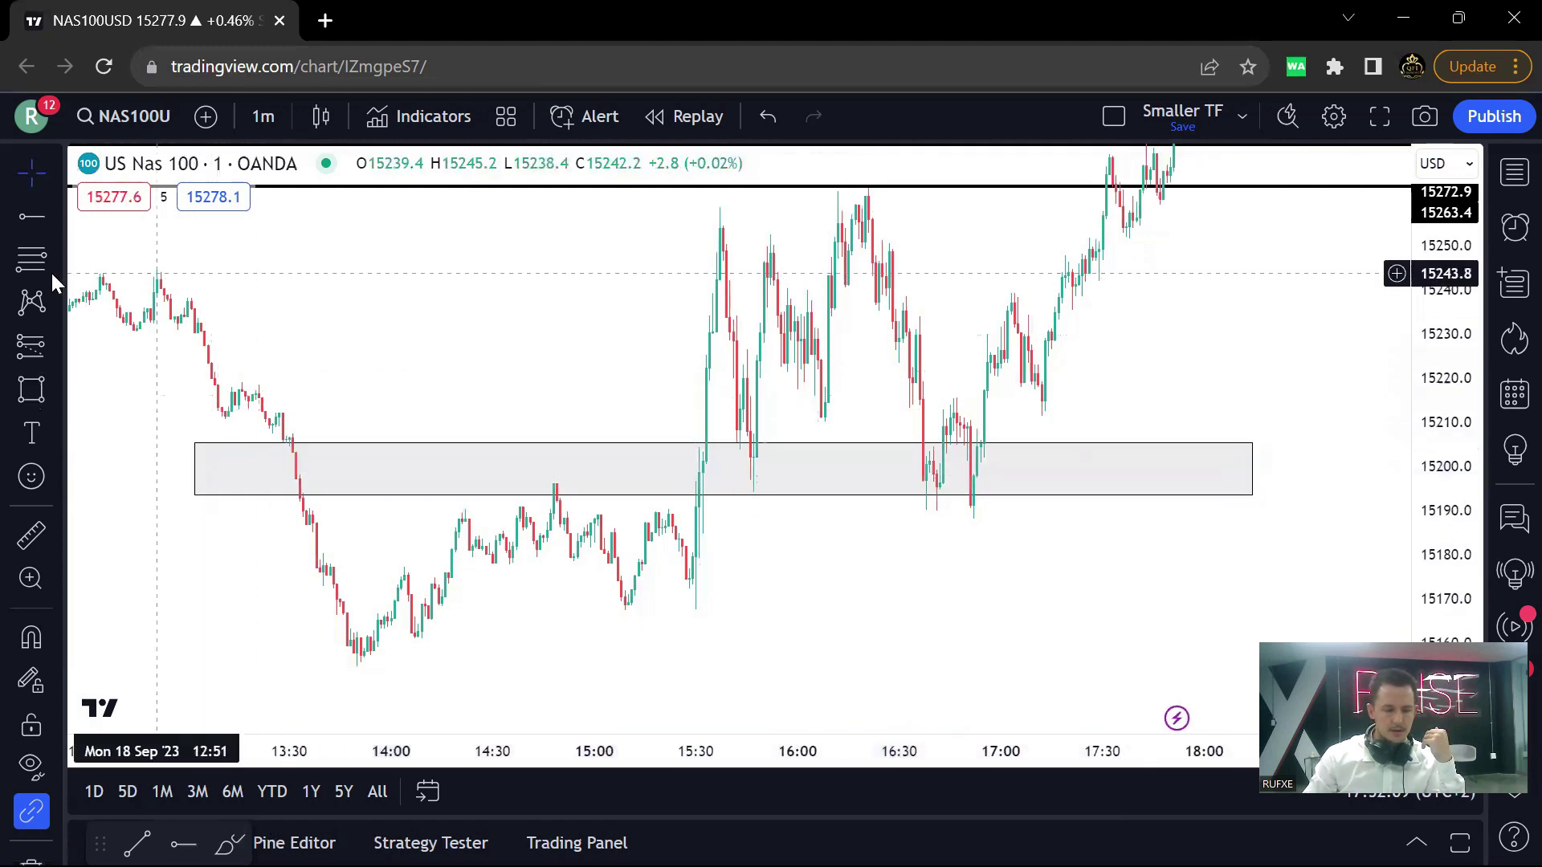
# - Draw a Fibonacci retracement from the 13:45 low up to 15264.8, and move its starting point to 15169.3 at 14:53
pyautogui.click(339, 665)
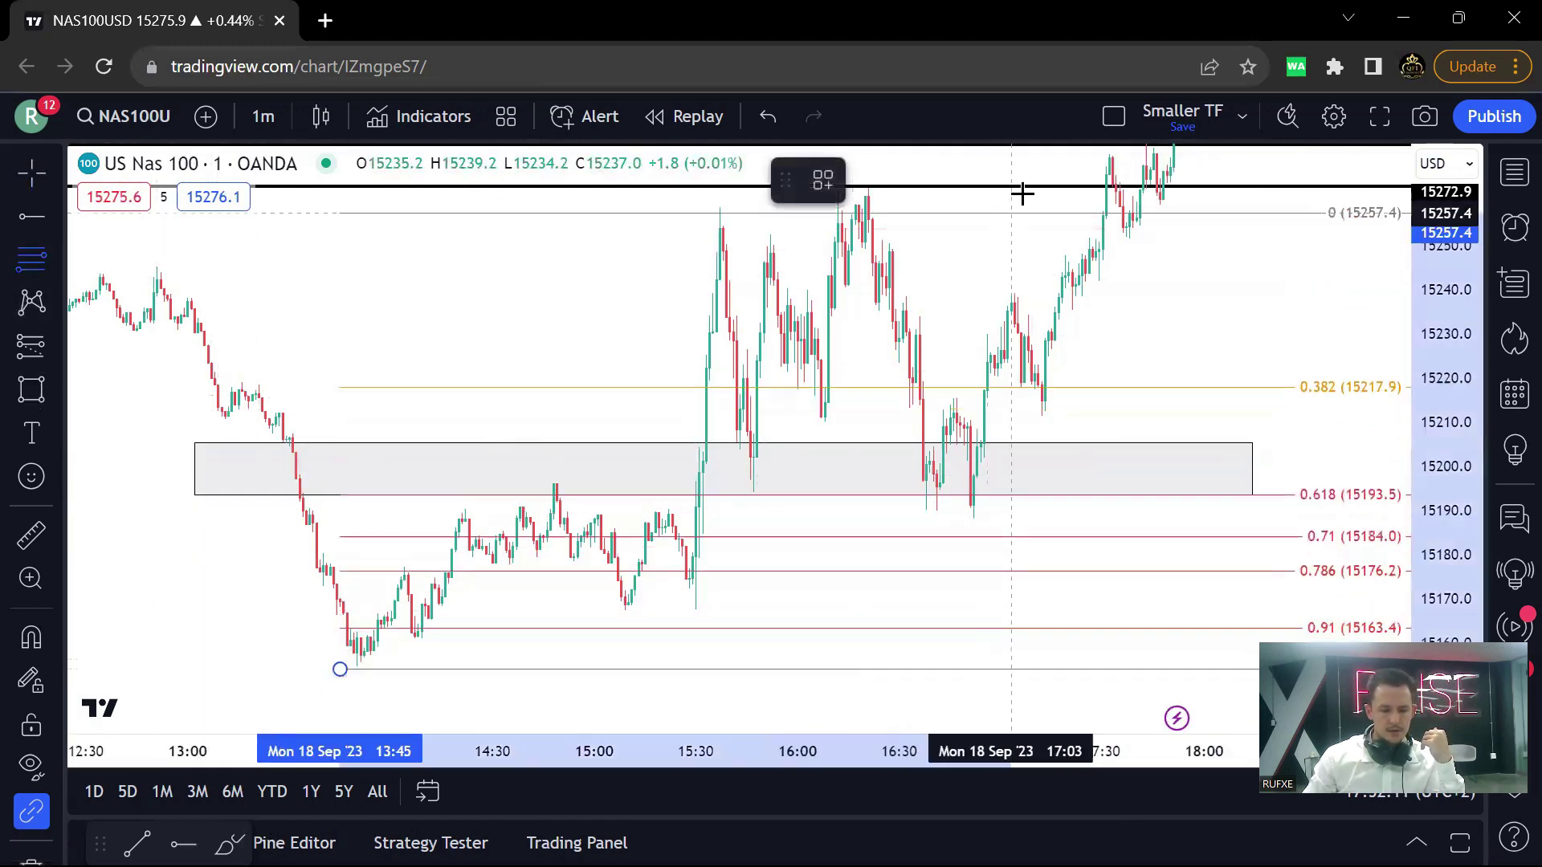
pyautogui.click(1084, 182)
pyautogui.moveTo(1244, 424); pyautogui.dragTo(1076, 413)
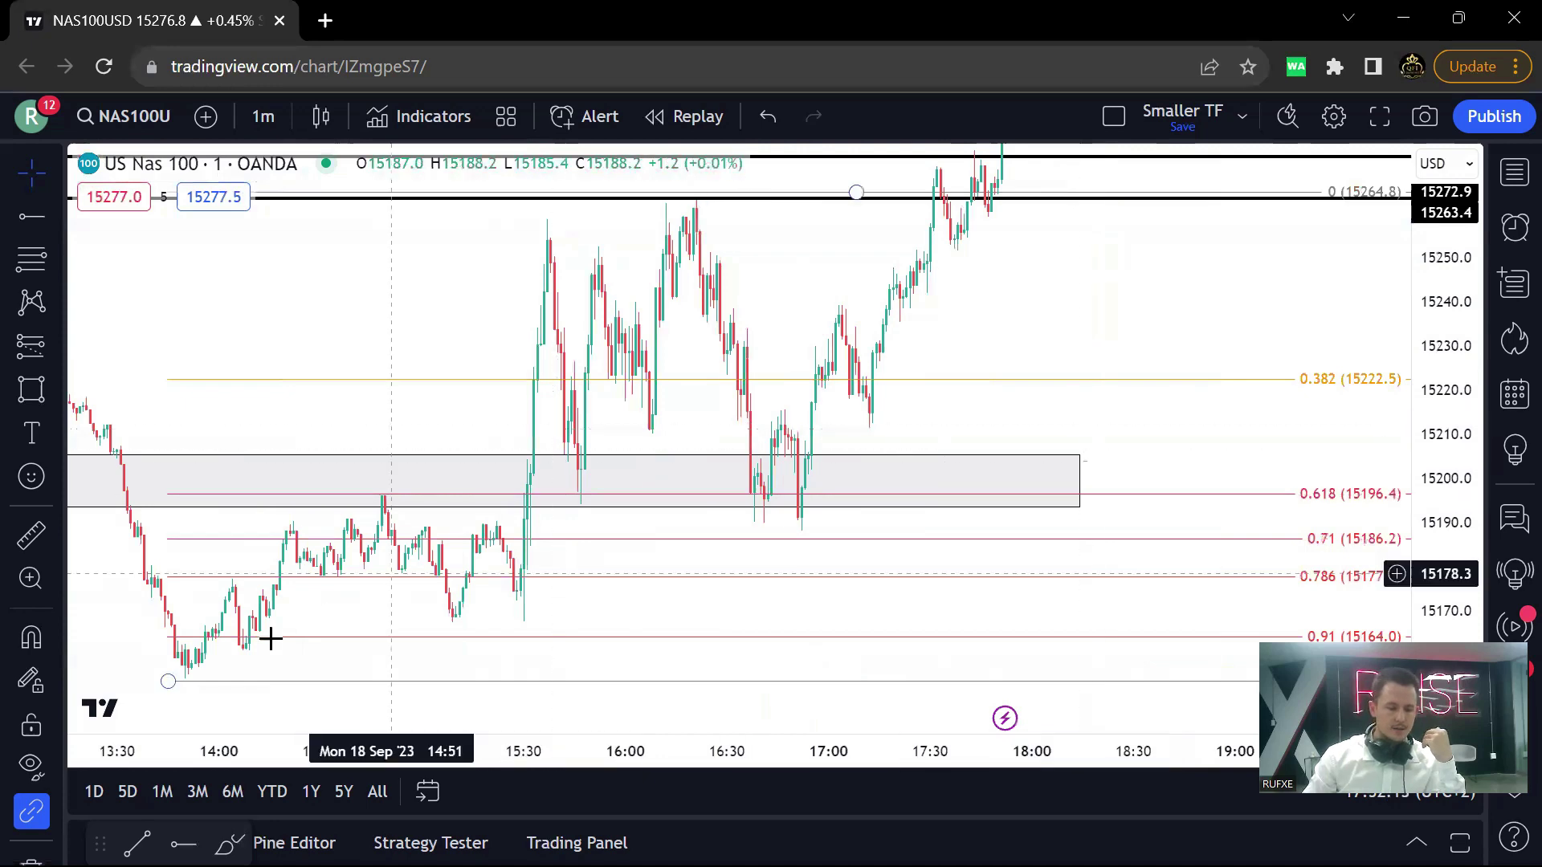
pyautogui.moveTo(169, 682); pyautogui.dragTo(399, 615)
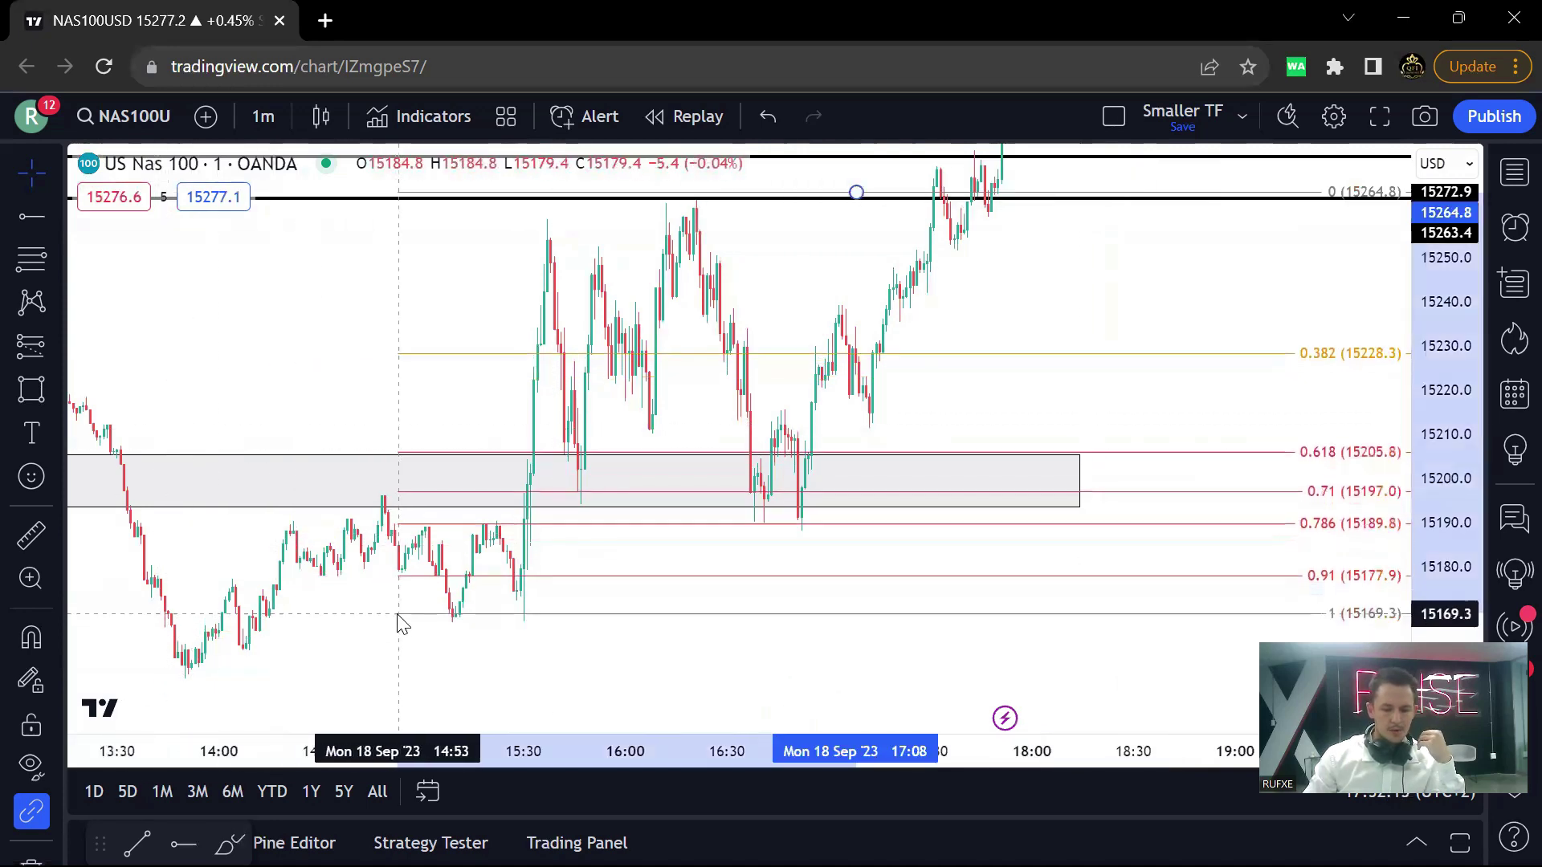
# - Place a long position with its target above the uppermost ray and stop at 15181.3, and set its entry to 15189.0
pyautogui.moveTo(216, 388); pyautogui.dragTo(154, 447)
pyautogui.click(57, 347)
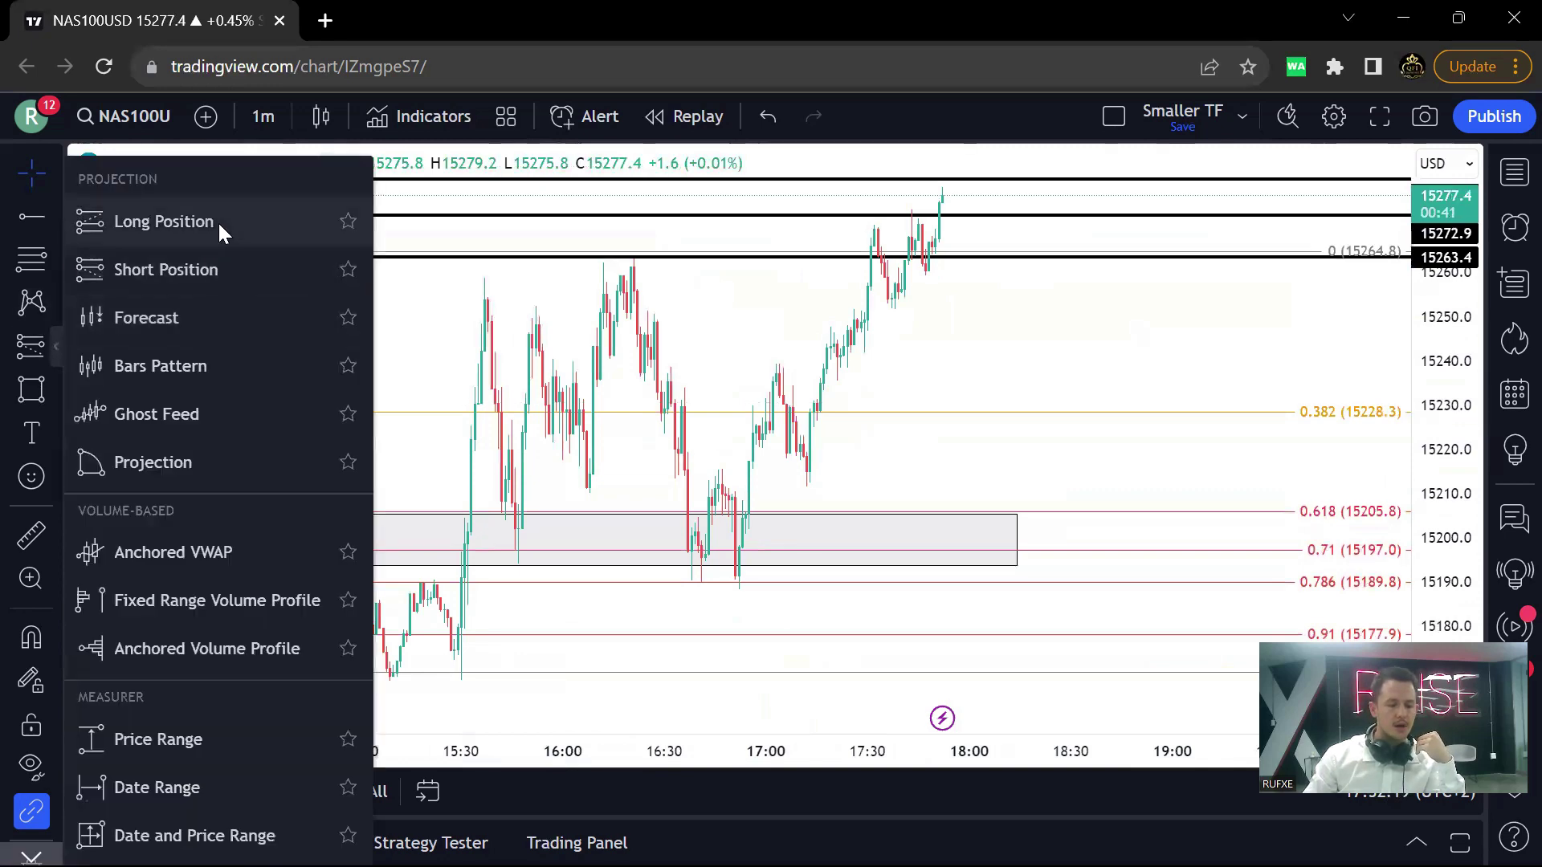
pyautogui.click(219, 220)
pyautogui.click(647, 511)
pyautogui.moveTo(647, 400); pyautogui.dragTo(647, 171)
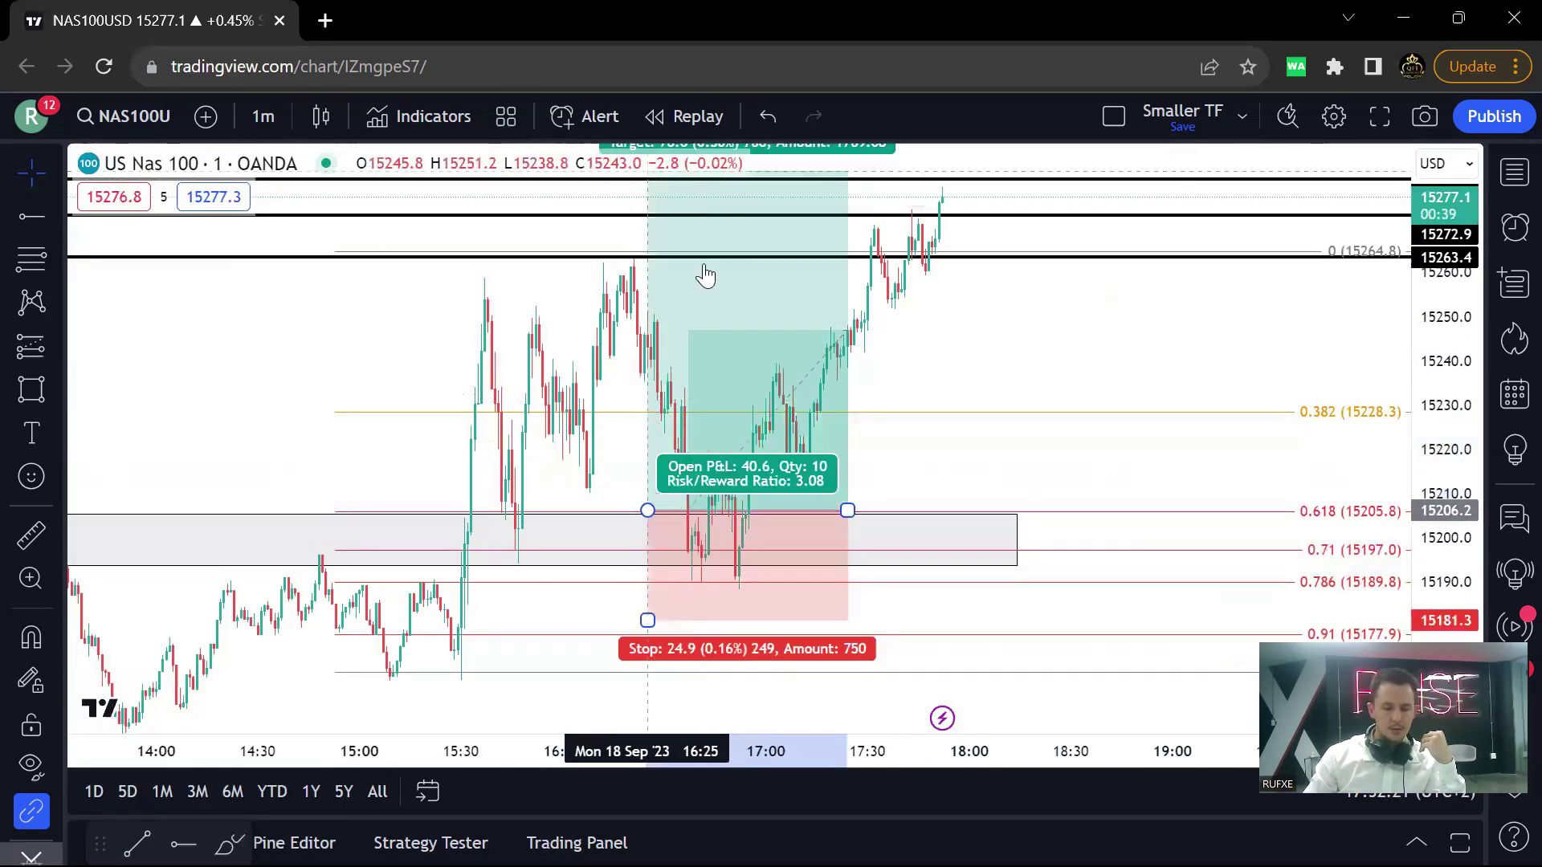
pyautogui.moveTo(647, 511); pyautogui.dragTo(647, 585)
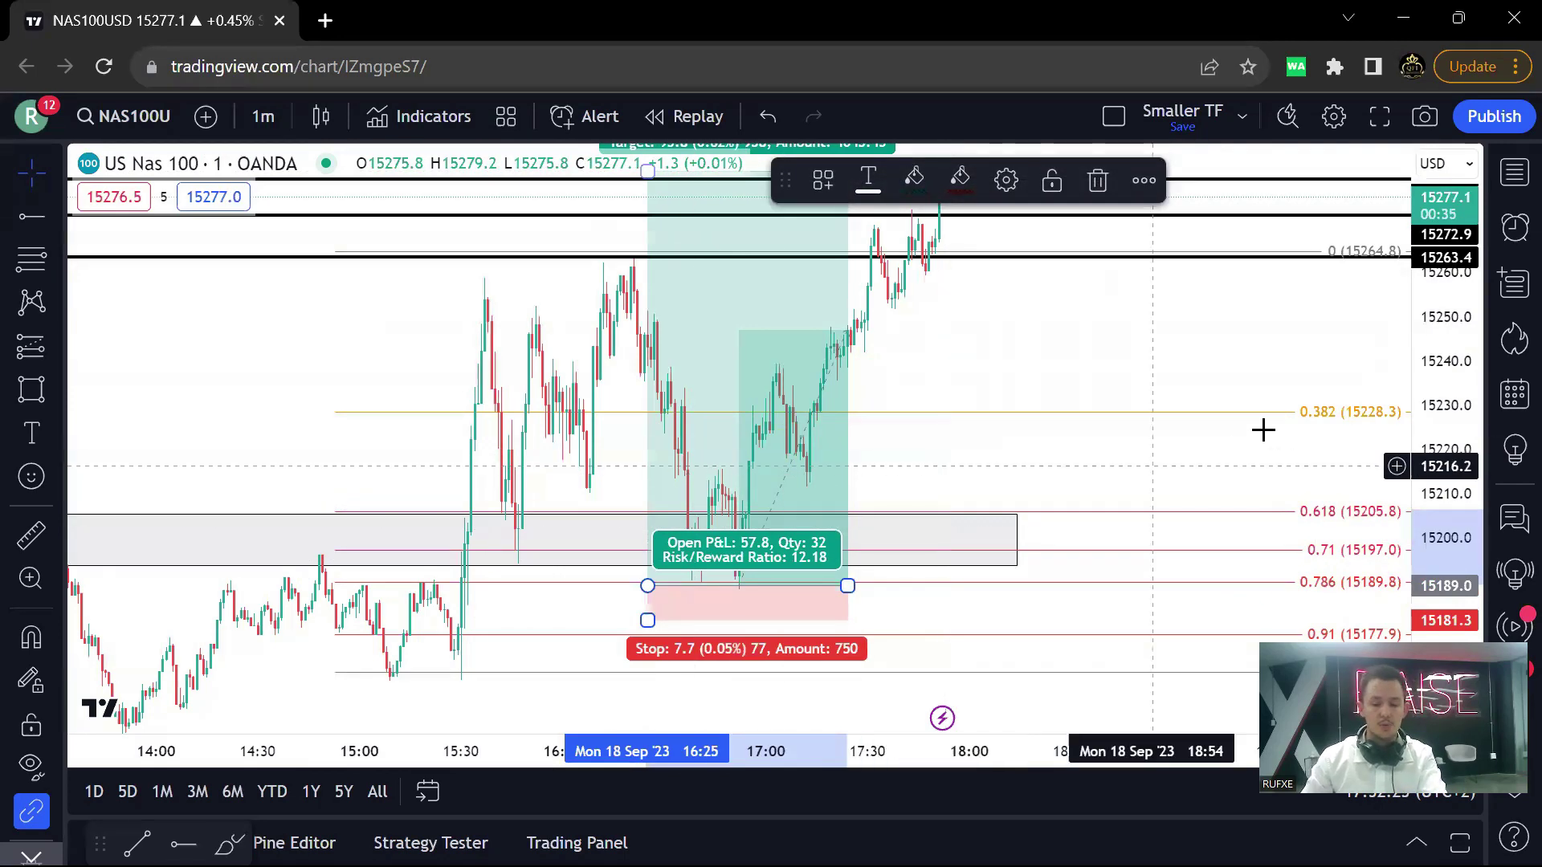
# - Delete the long position and the Fibonacci retracement, and clear all remaining drawings from the chart
pyautogui.press('Delete')
pyautogui.click(1300, 414)
pyautogui.press('Delete')
pyautogui.moveTo(1129, 485); pyautogui.dragTo(1214, 346)
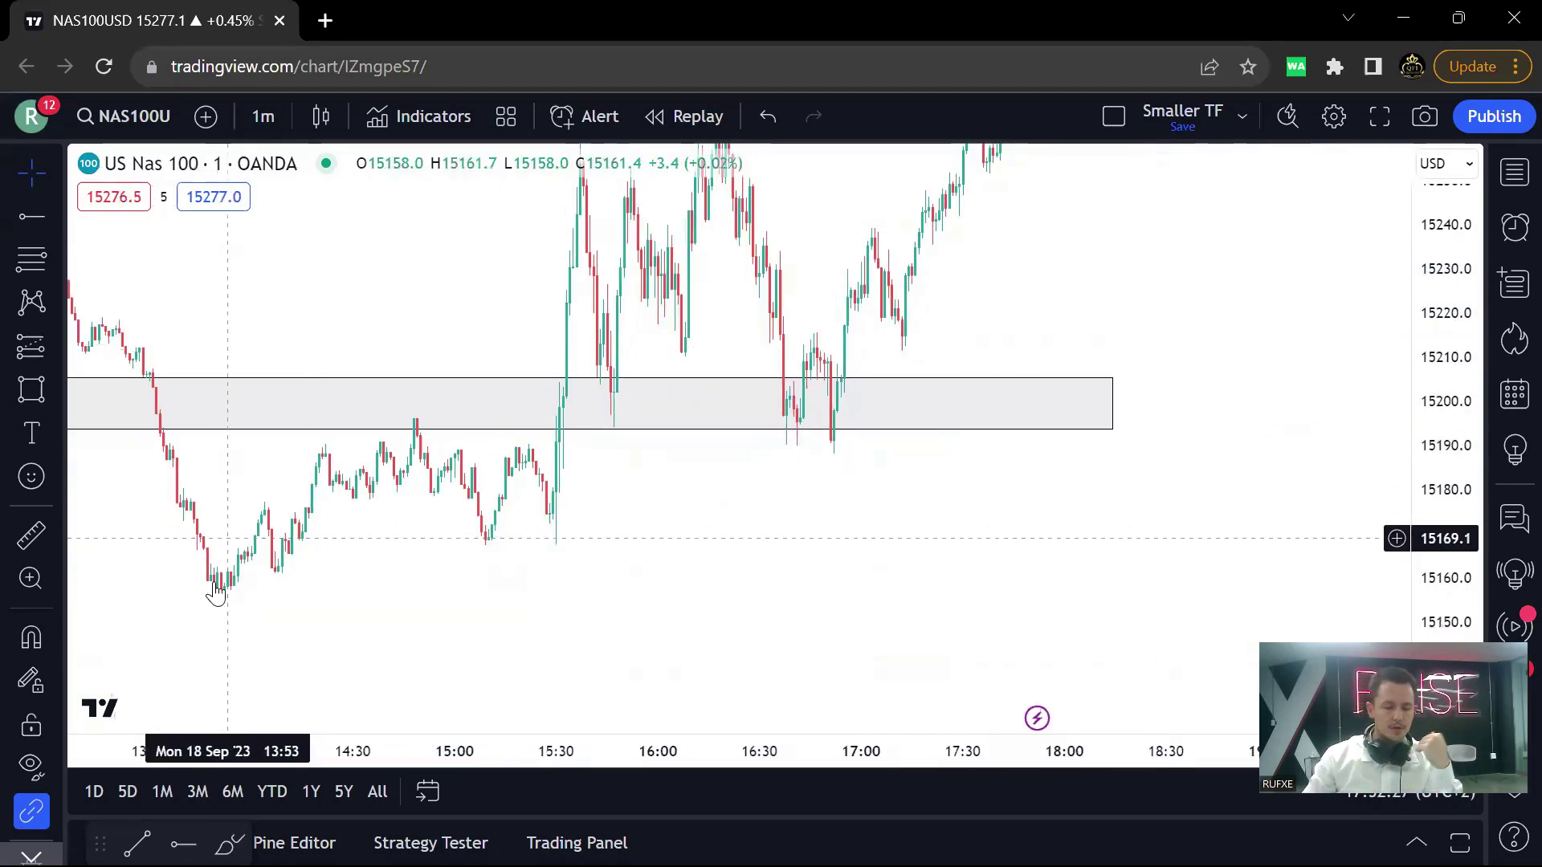
pyautogui.moveTo(1221, 406); pyautogui.dragTo(1037, 499)
pyautogui.rightClick(1198, 400)
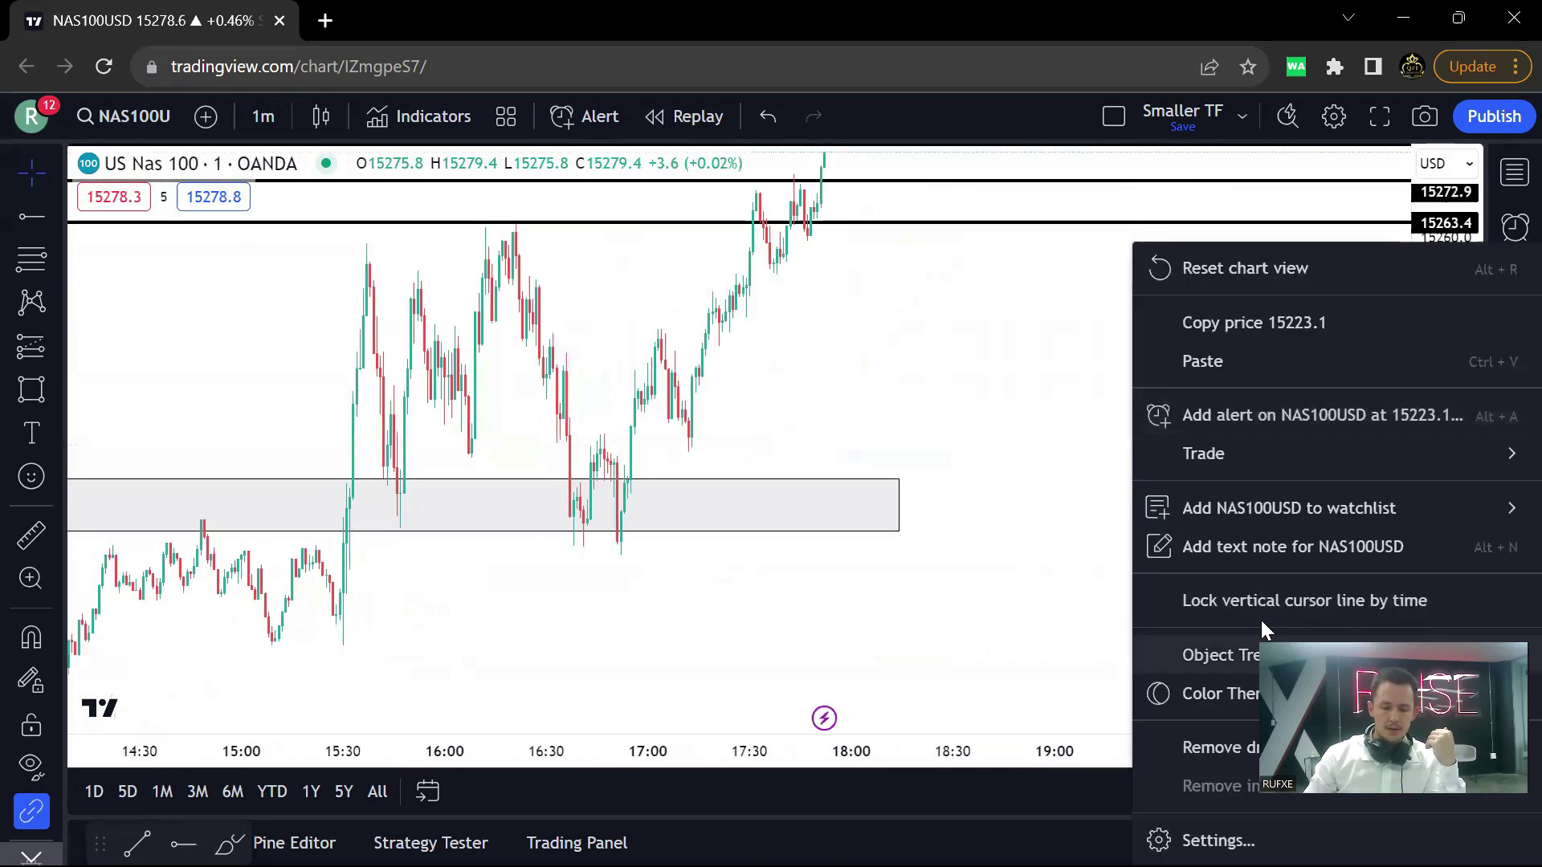
pyautogui.click(1202, 739)
# - Draw a rectangle over the repeated highs between 15252.5 and 15262.7, spanning 14:48 to 18:34
pyautogui.click(53, 353)
pyautogui.click(31, 390)
pyautogui.moveTo(200, 314)
pyautogui.mouseDown()
pyautogui.moveTo(902, 303)
pyautogui.moveTo(966, 280)
pyautogui.mouseUp()
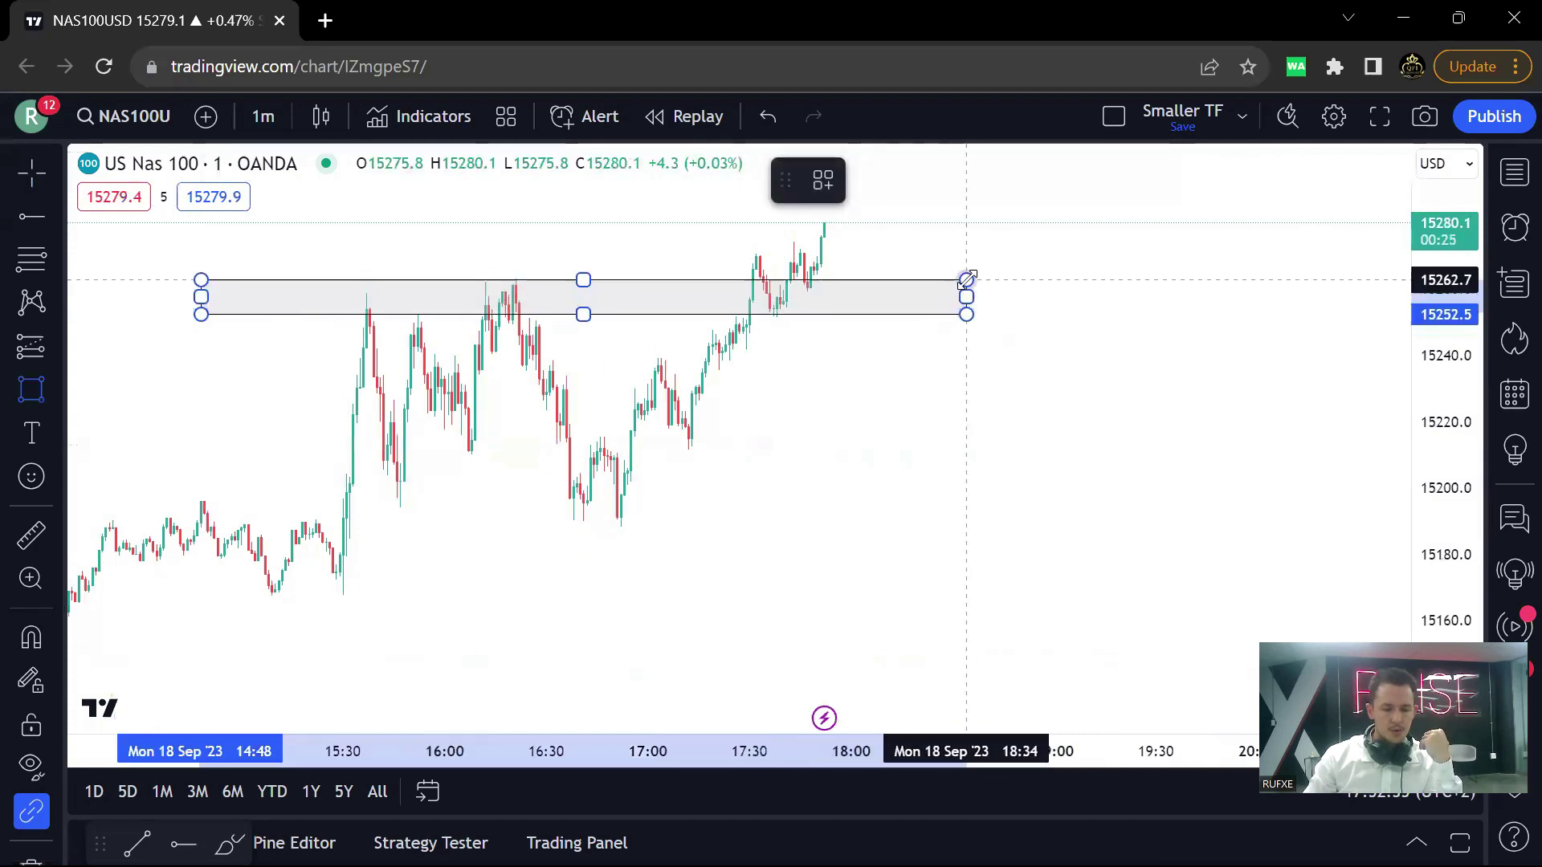
# - Draw a Fibonacci retracement from the 15188.2 low up to 15294.7, and move the rectangle's upper edge onto the 0.382 level
pyautogui.click(90, 276)
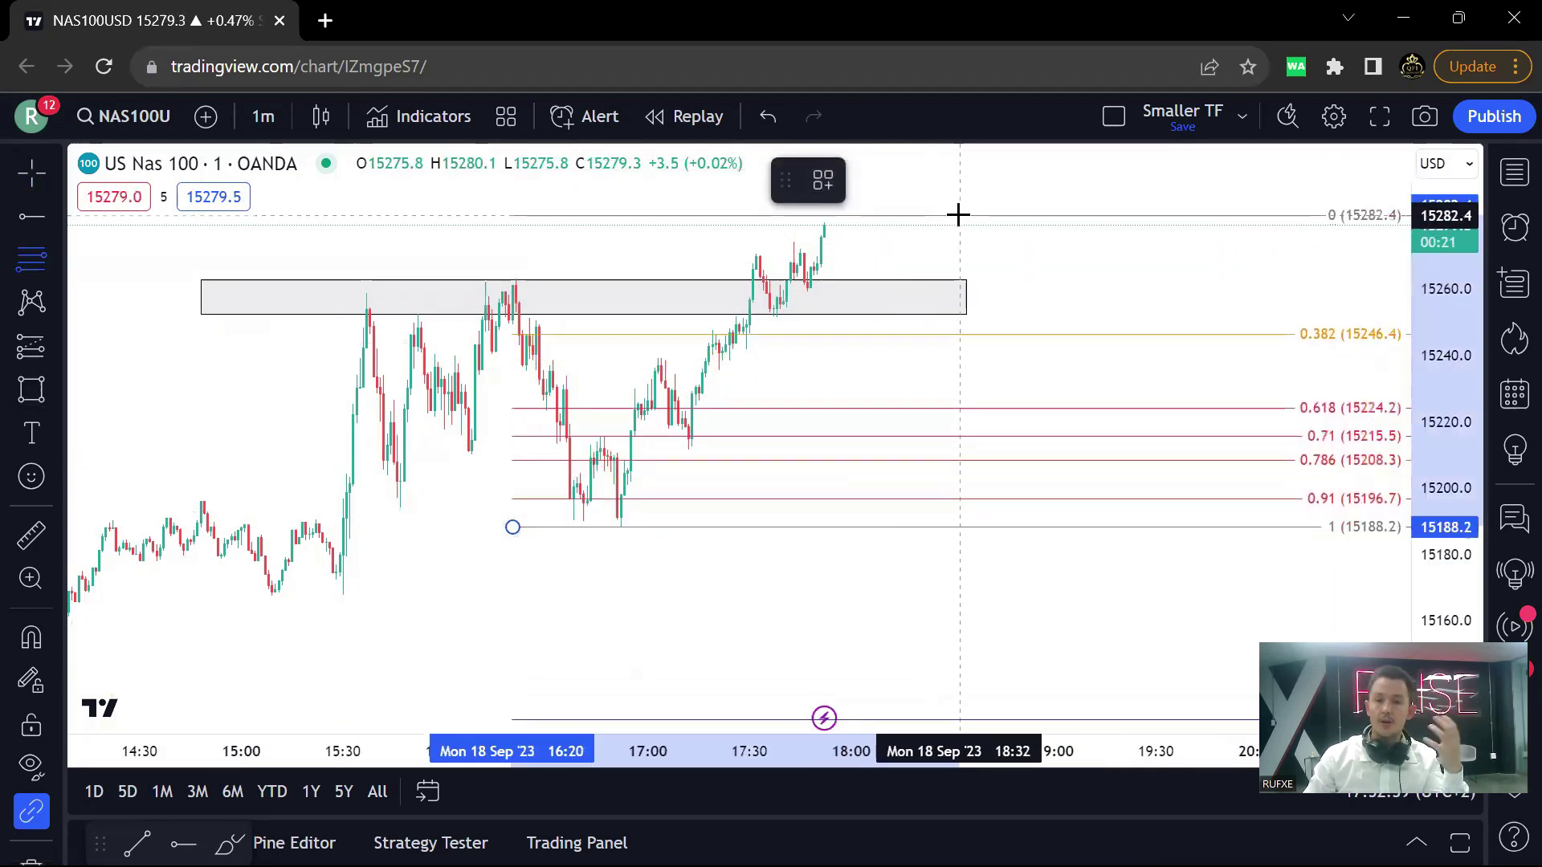
pyautogui.click(974, 174)
pyautogui.moveTo(984, 296); pyautogui.dragTo(760, 349)
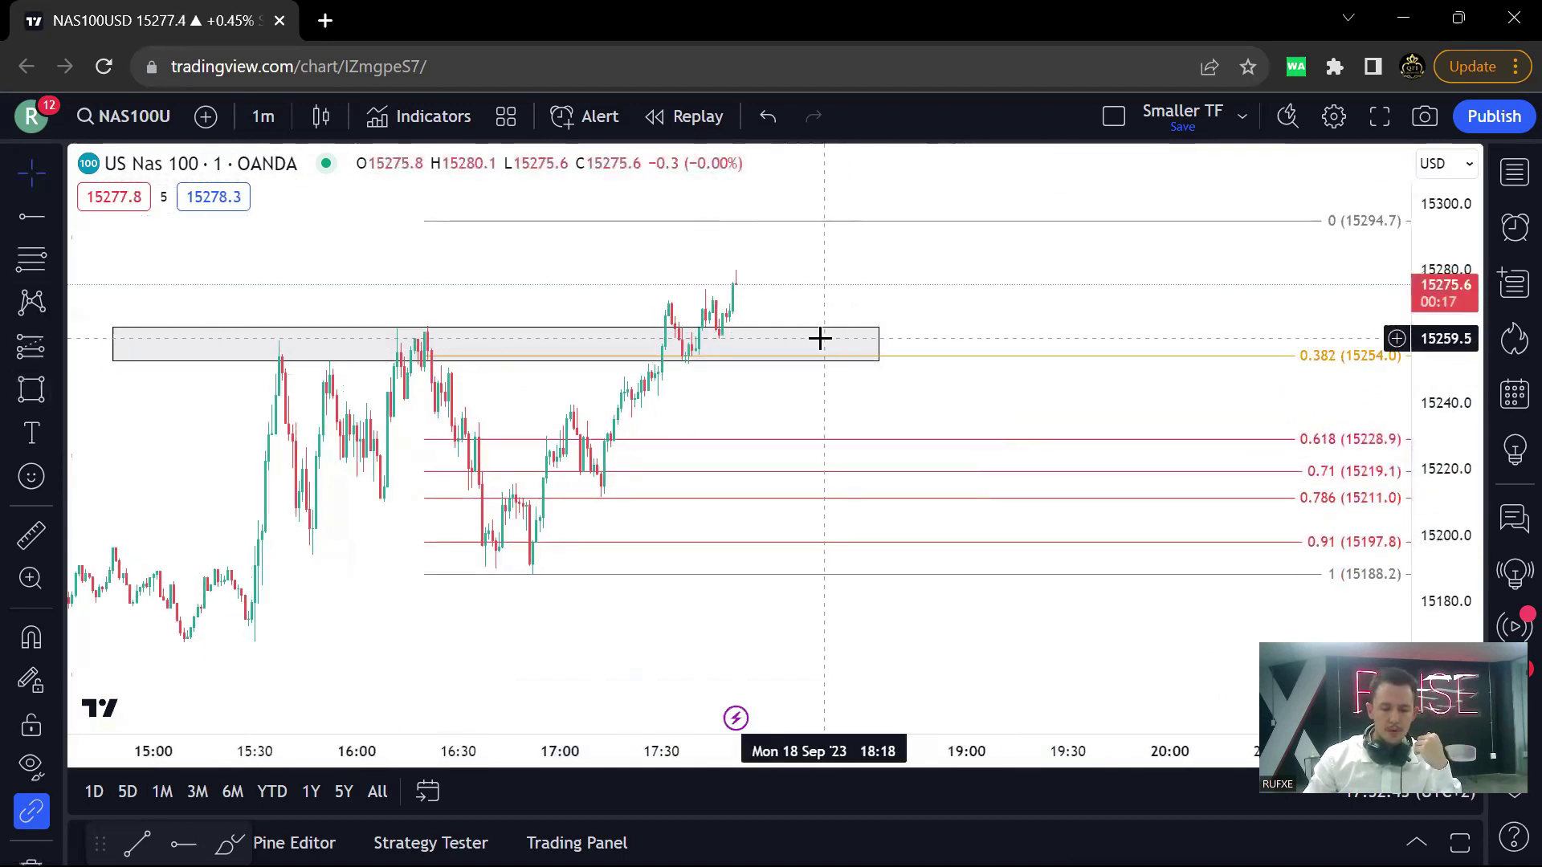
pyautogui.moveTo(823, 335); pyautogui.dragTo(1125, 365)
pyautogui.click(153, 360)
# - Place a long position inside the rectangle with entry at 15250.7, stop at 15234.0 and a target above the Fibonacci 0 level
pyautogui.click(51, 355)
pyautogui.click(200, 265)
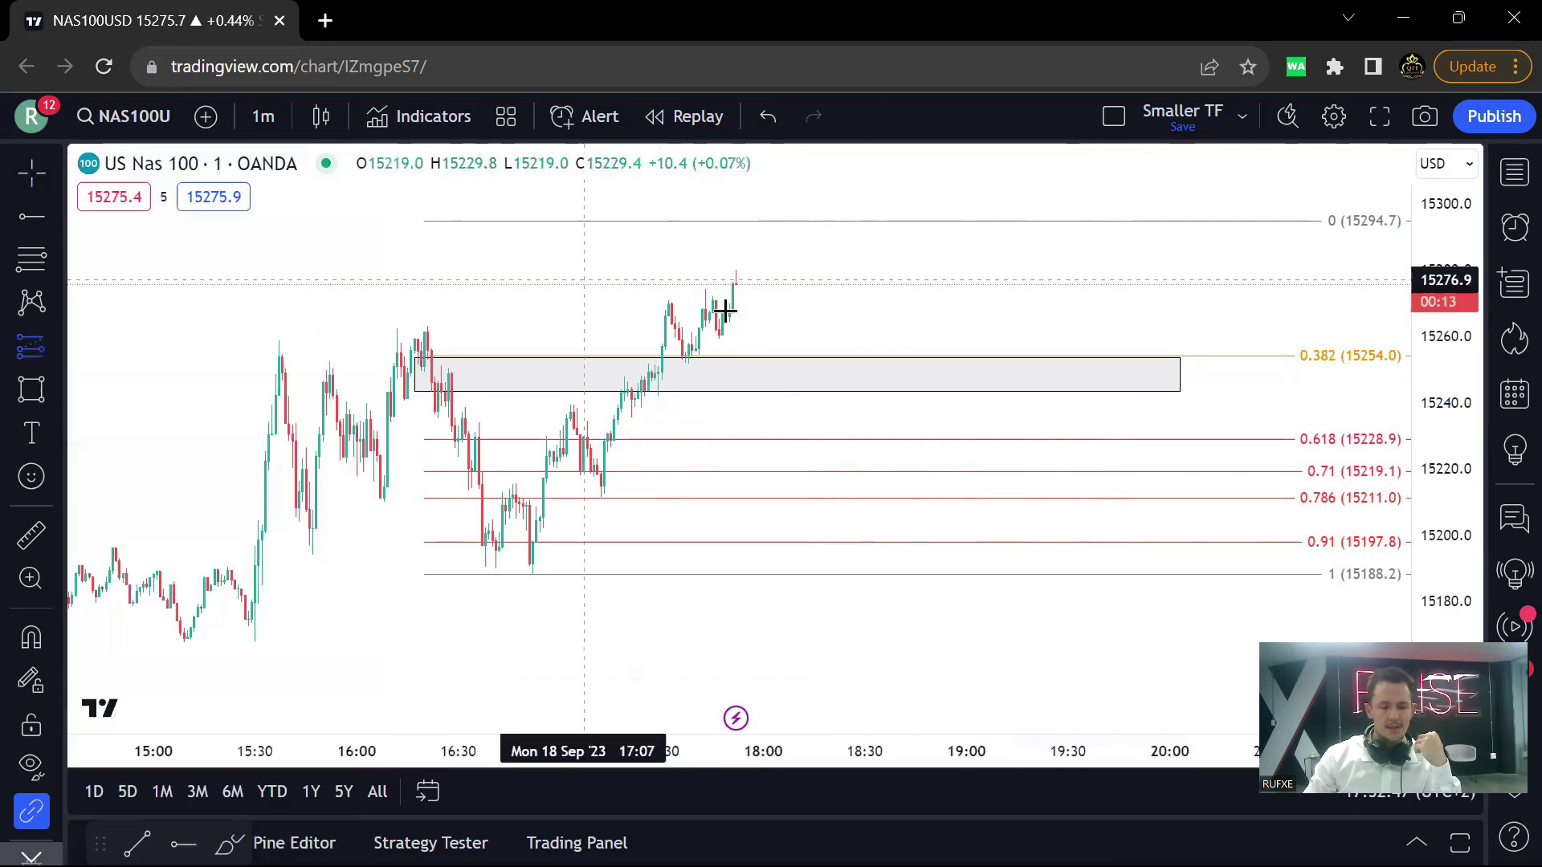
pyautogui.click(792, 367)
pyautogui.moveTo(794, 290); pyautogui.dragTo(794, 146)
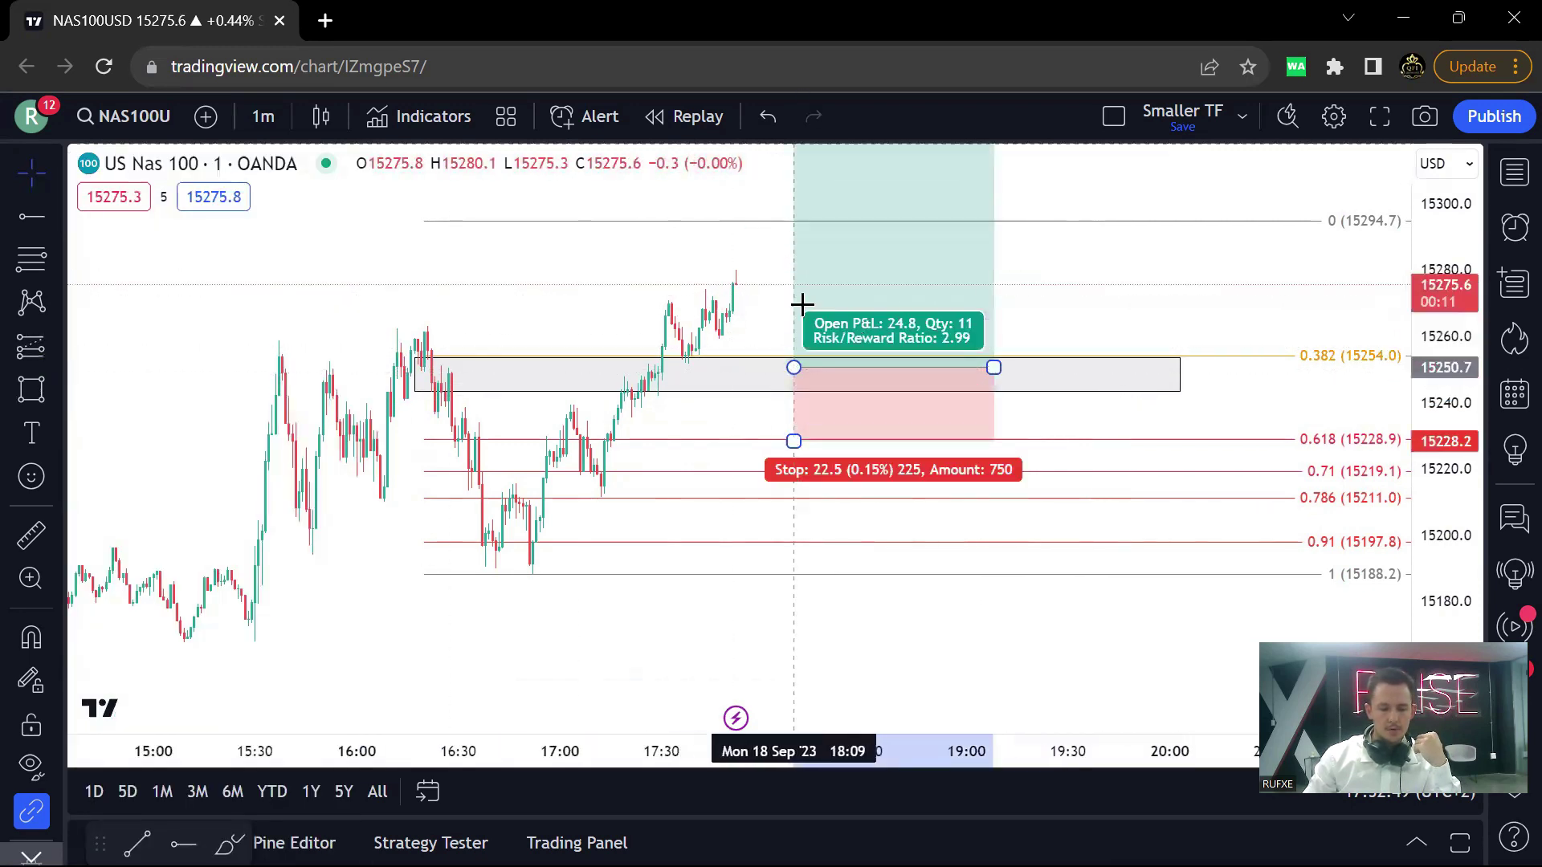
pyautogui.moveTo(793, 440); pyautogui.dragTo(794, 423)
pyautogui.click(1078, 402)
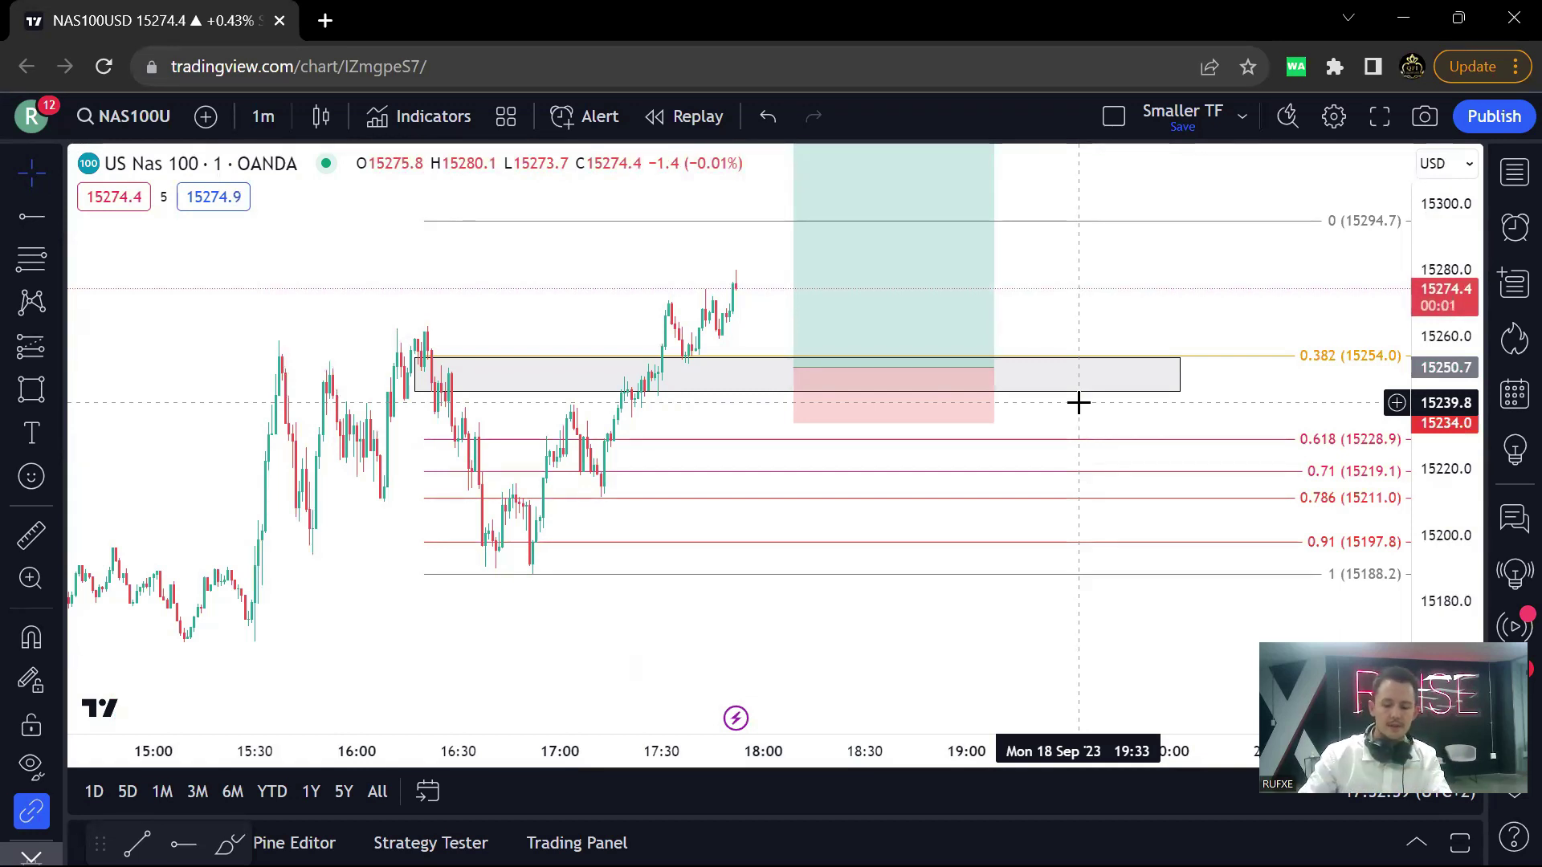
# - Delete the Fibonacci retracement and the long position
pyautogui.press('Delete')
pyautogui.click(923, 318)
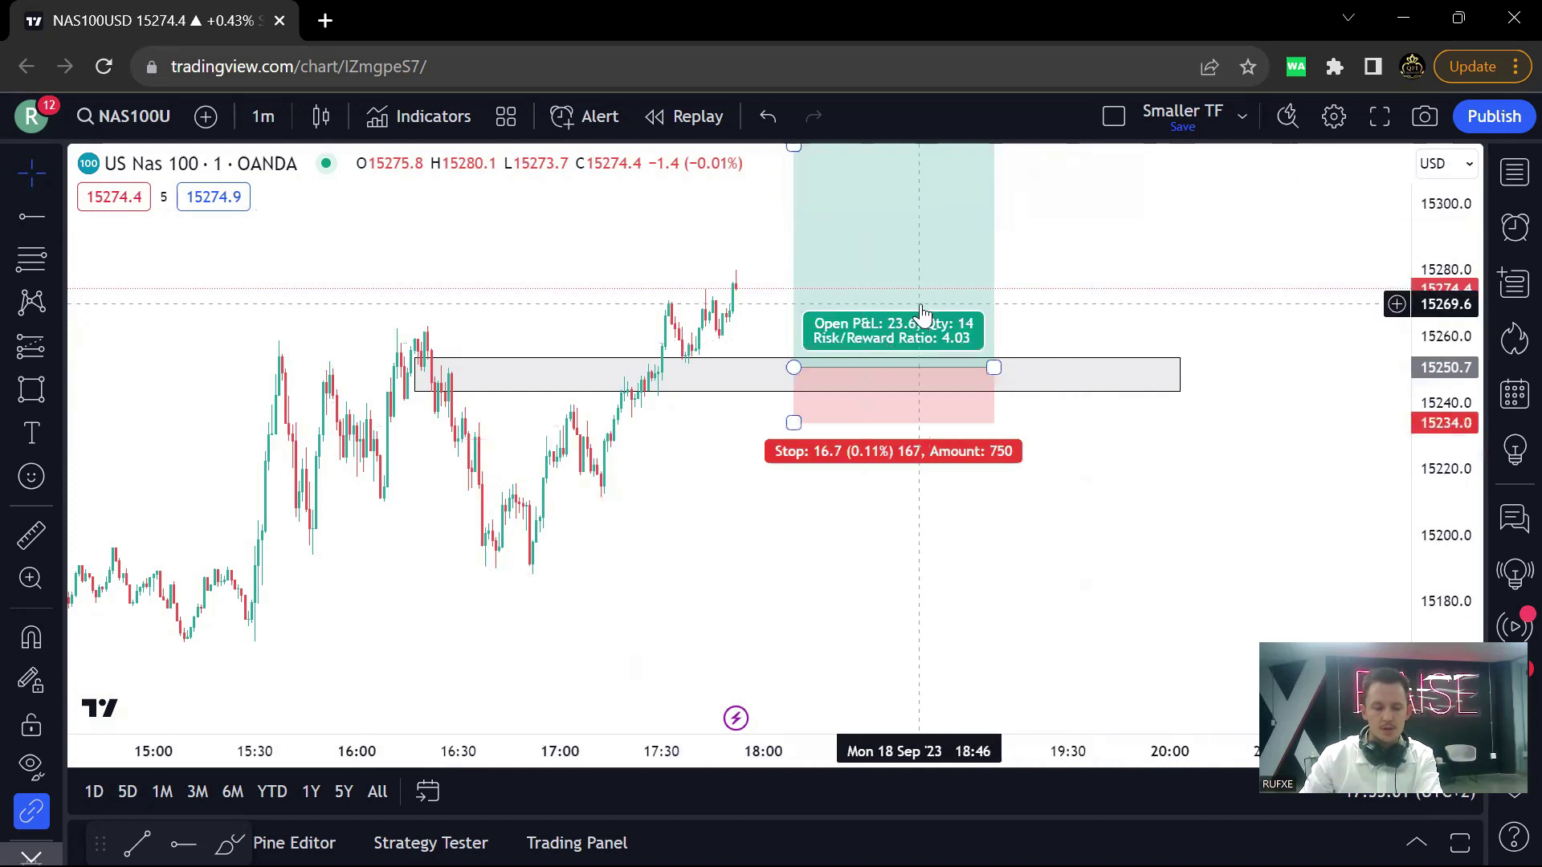
pyautogui.press('Delete')
# - Switch the chart to the 30-minute timeframe and delete the small rectangle beside the latest candles
pyautogui.click(264, 116)
pyautogui.scroll(-3, 297, 362)
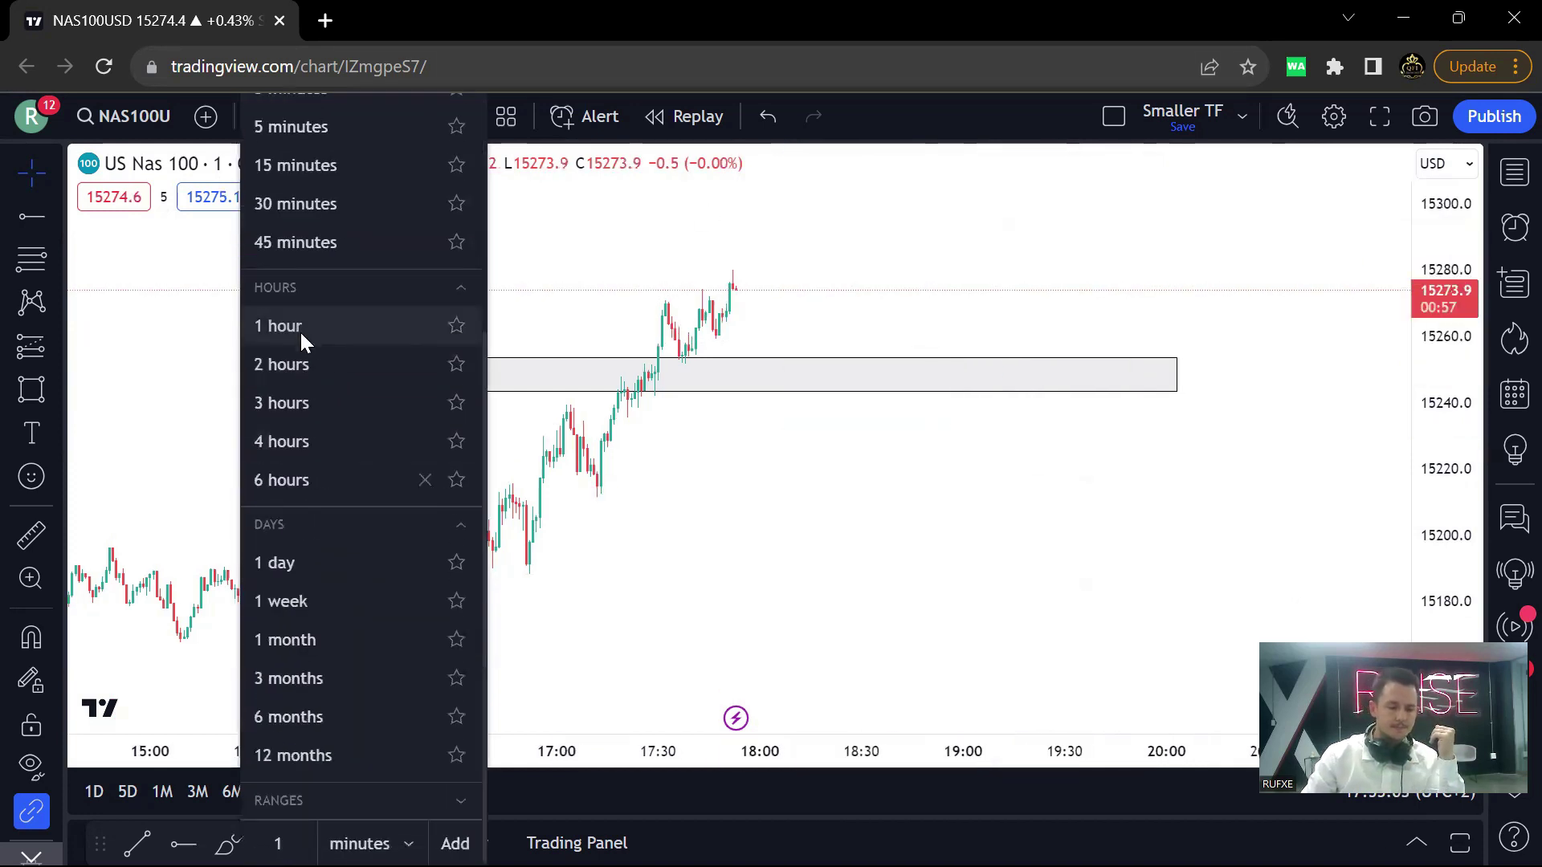
pyautogui.click(321, 203)
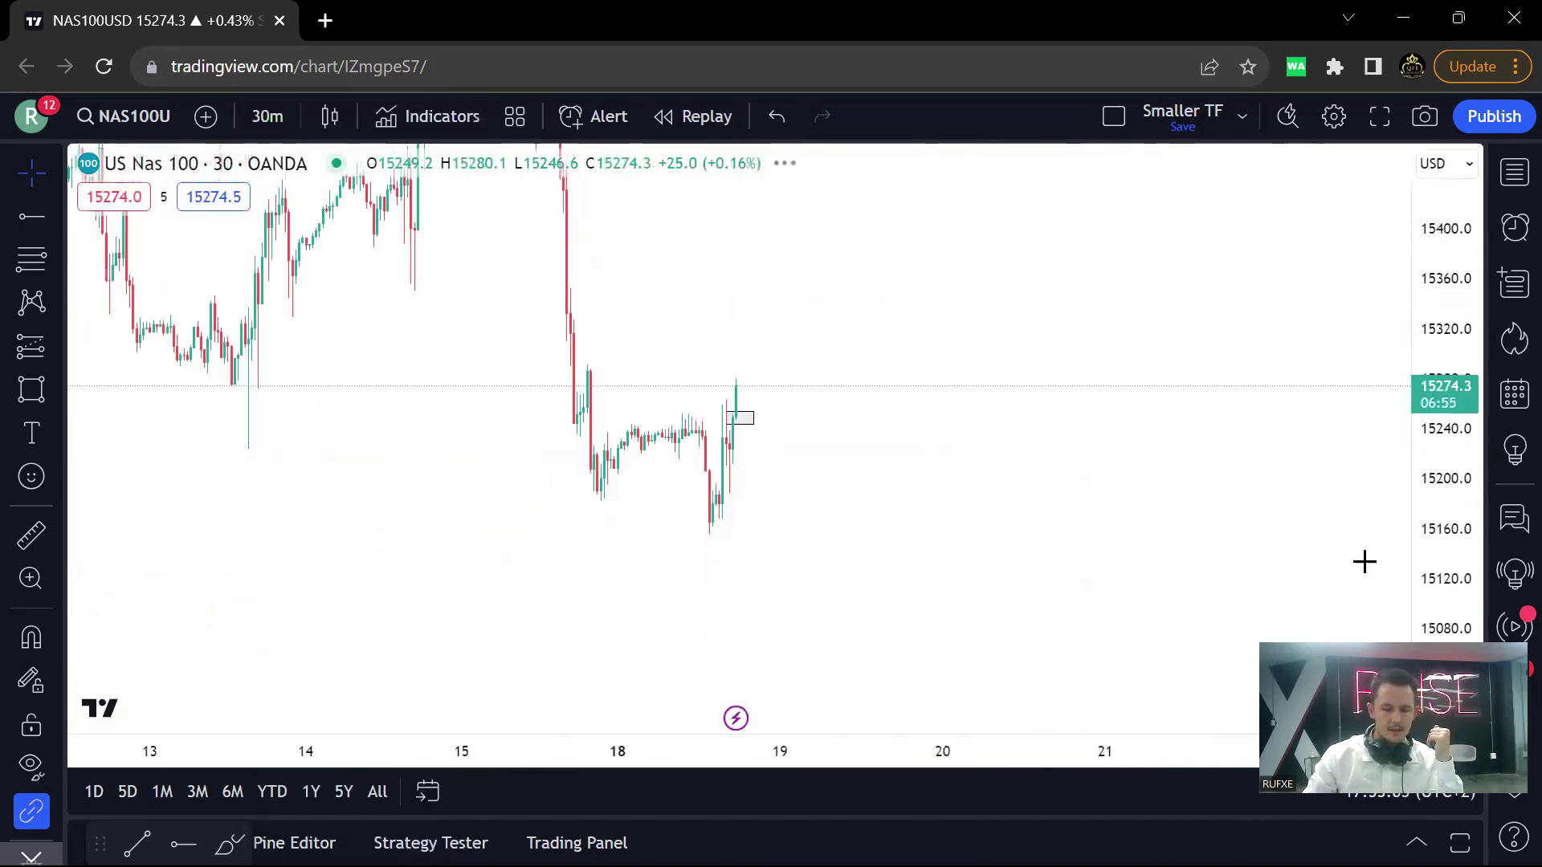
pyautogui.scroll(-1, 1100, 413)
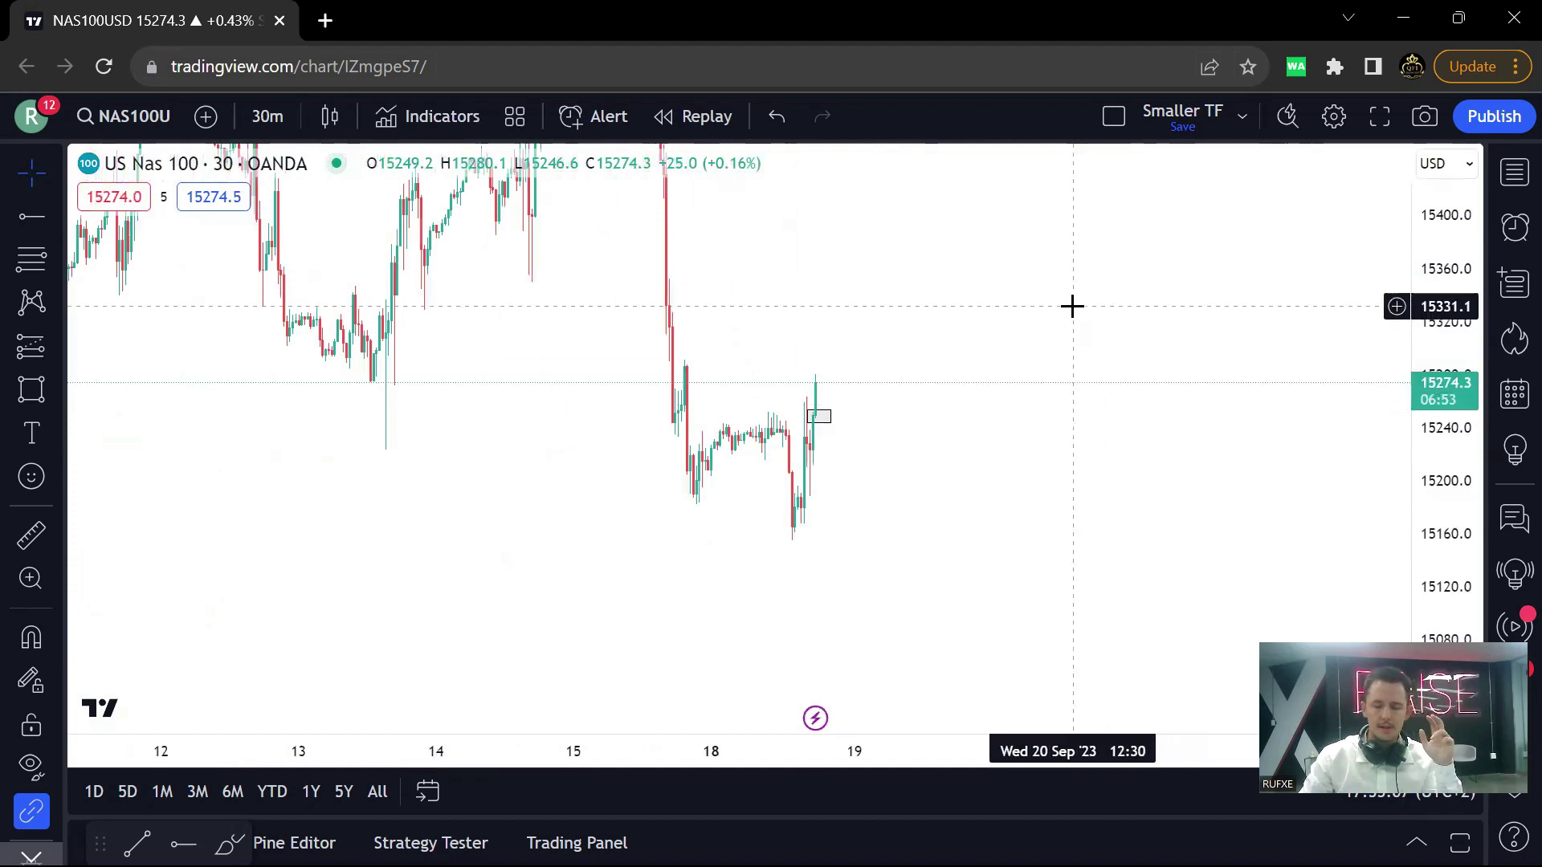
pyautogui.scroll(-3, 1047, 448)
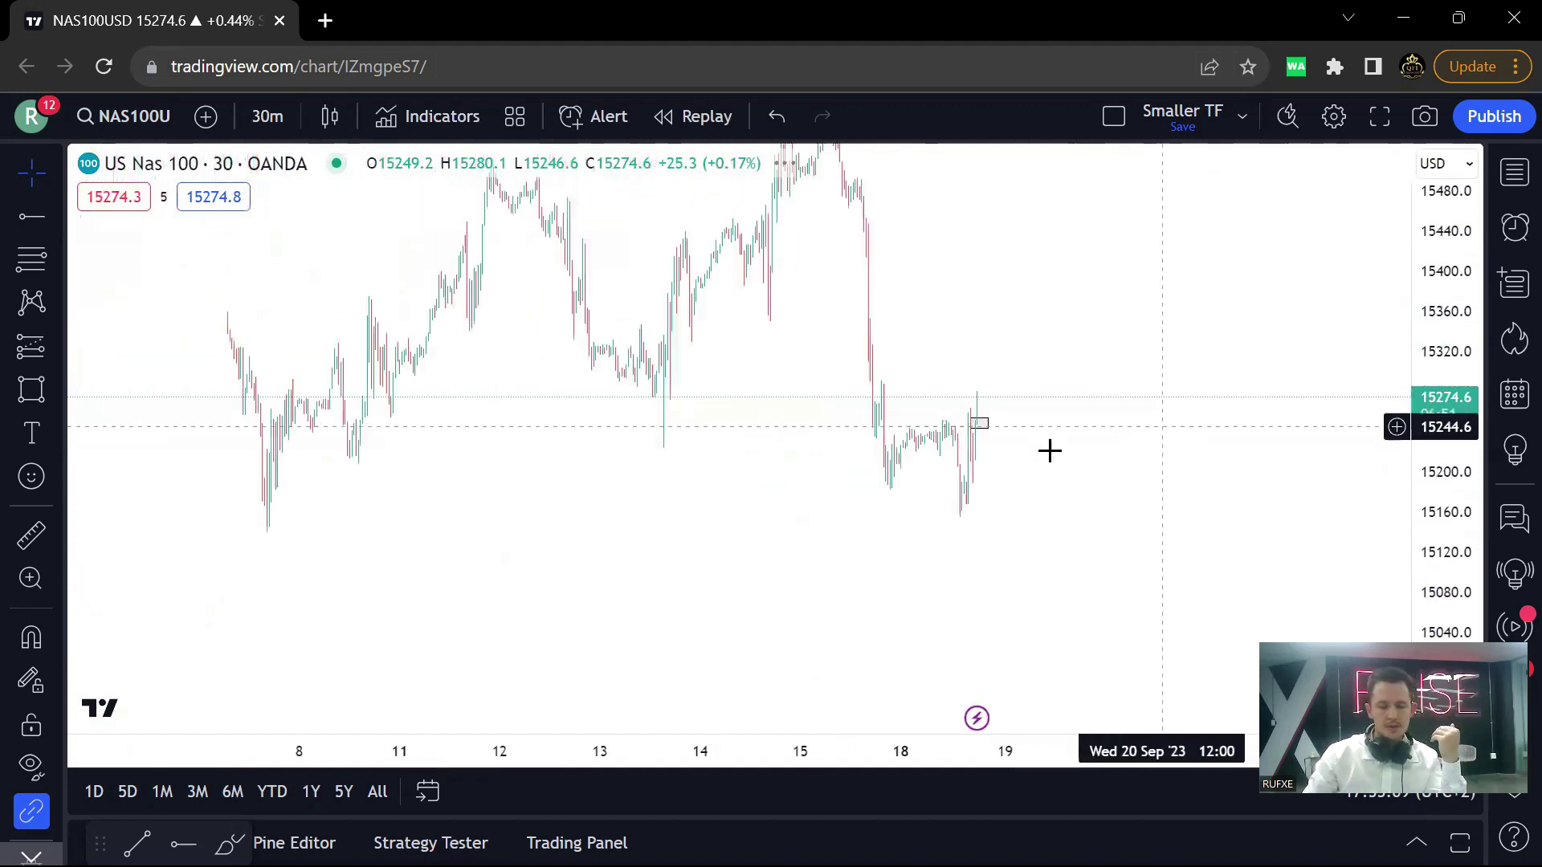
pyautogui.click(982, 424)
pyautogui.press('Delete')
pyautogui.scroll(3, 983, 430)
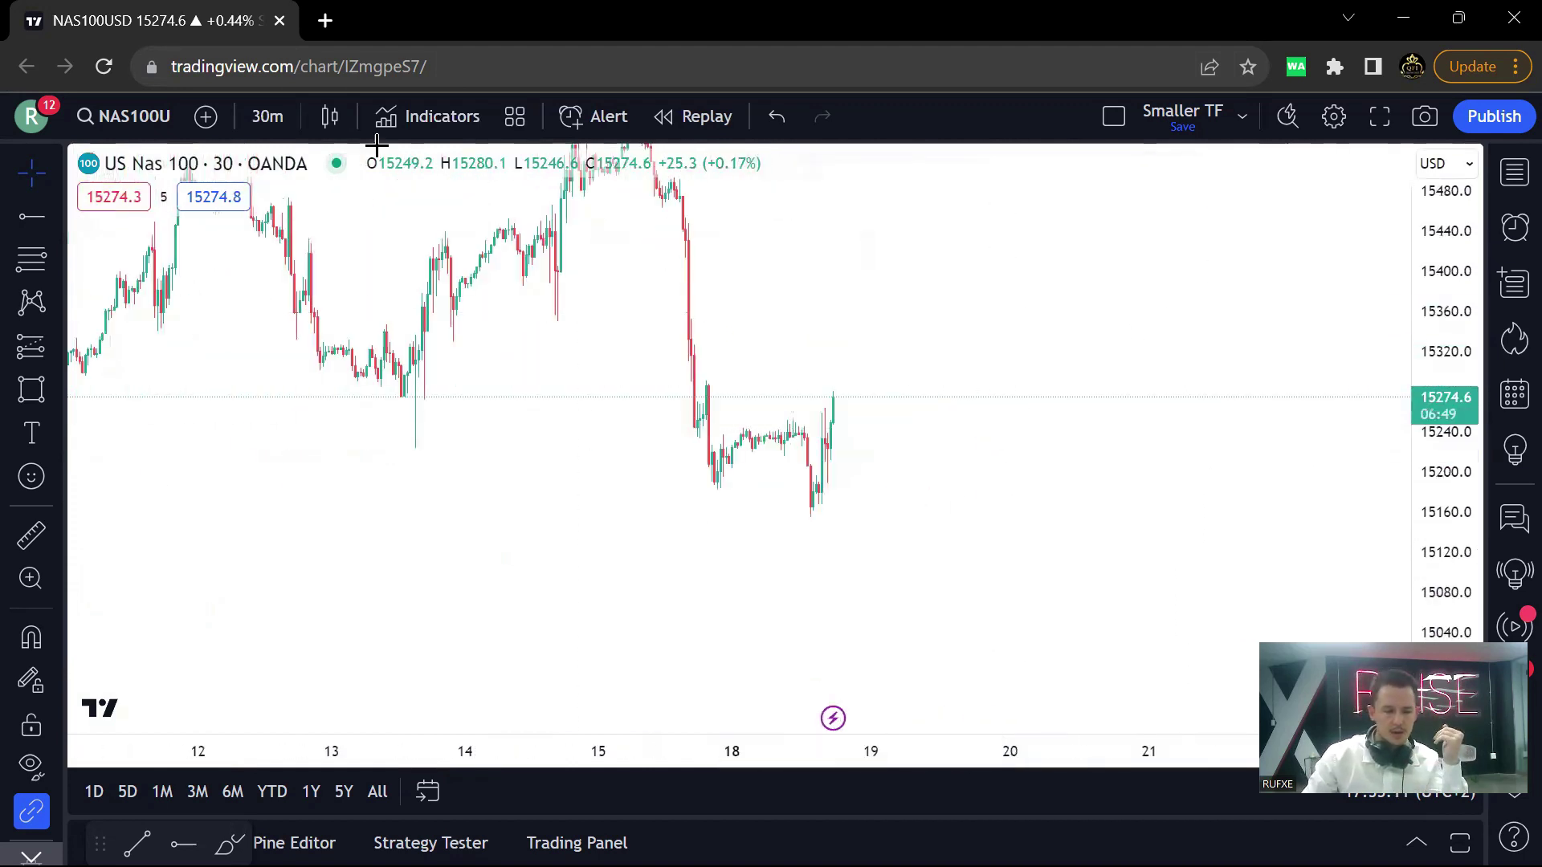
# - Switch the chart to the 1-hour timeframe and bring late August to 18 September into view
pyautogui.click(269, 119)
pyautogui.click(330, 658)
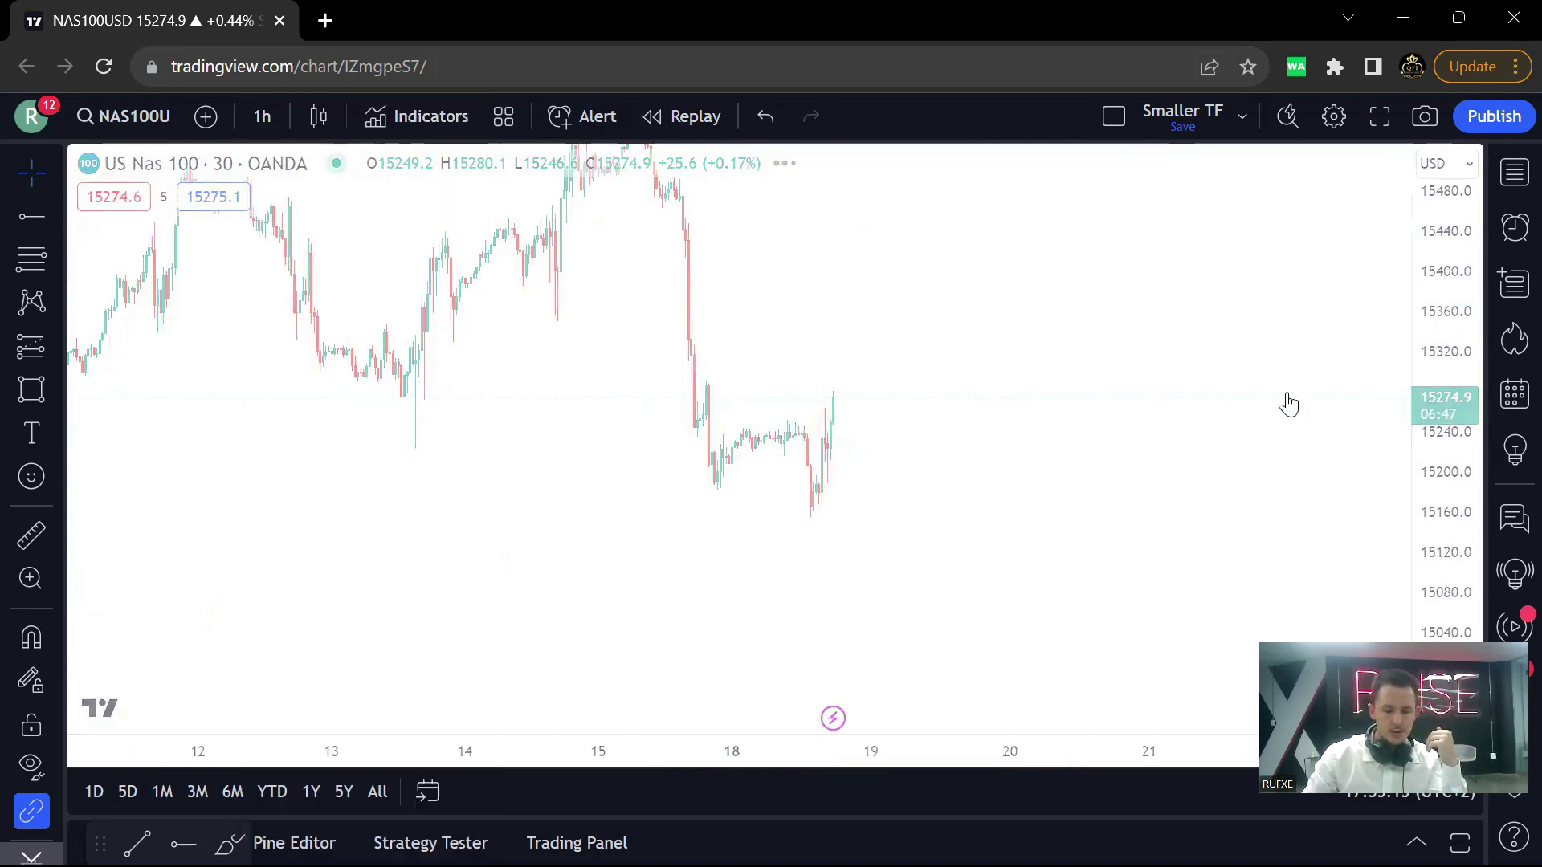
pyautogui.scroll(-2, 458, 323)
pyautogui.scroll(2, 232, 464)
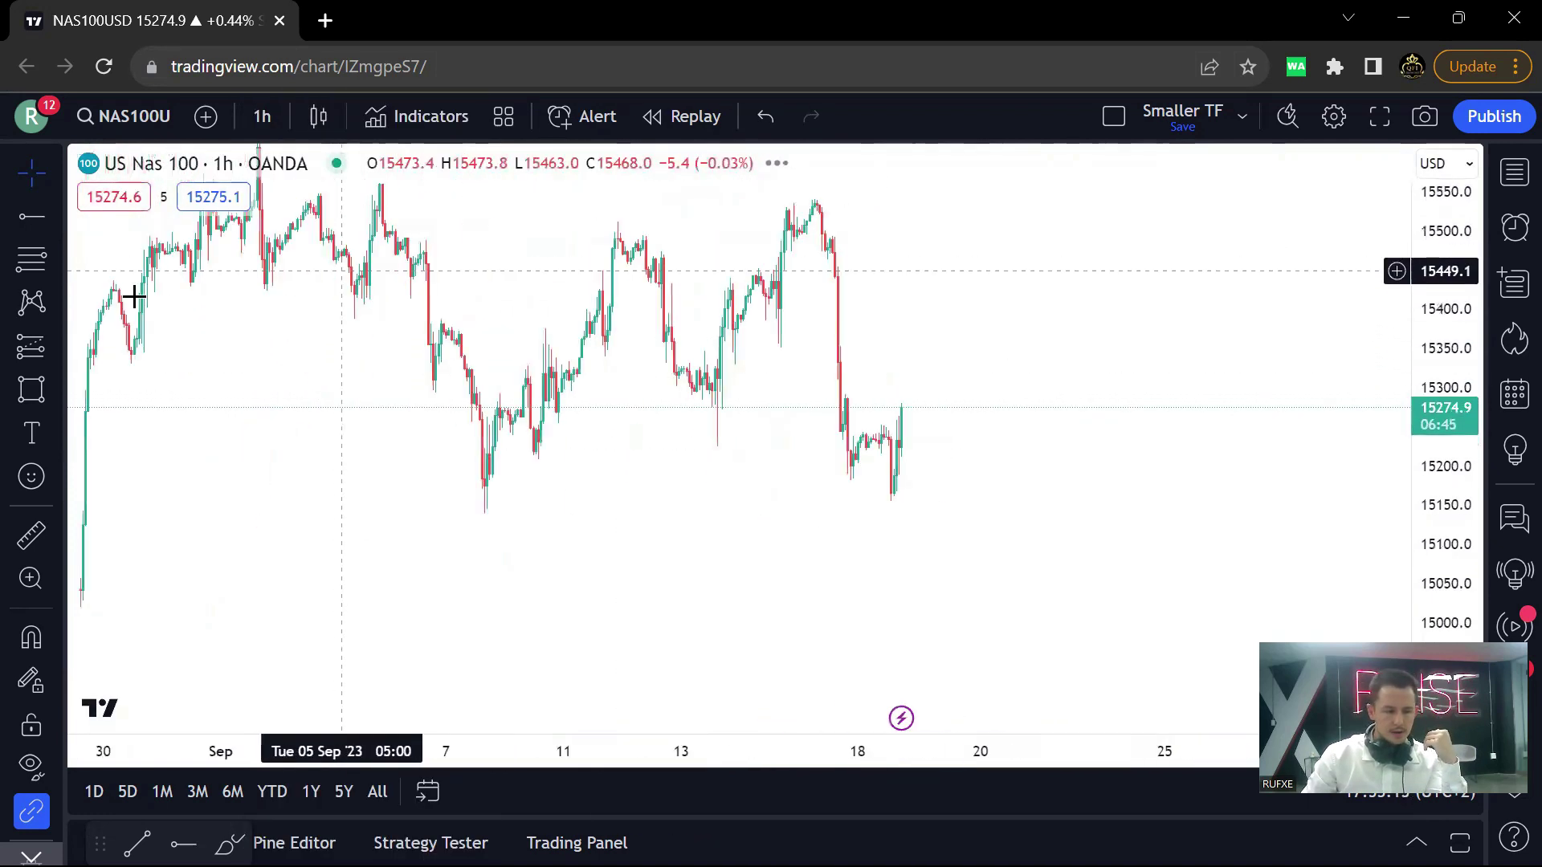
# - Place horizontal rays at 15226.4 and 15138.8 around the 7 September low, and draw a rectangle between them past 20 September
pyautogui.moveTo(246, 497); pyautogui.dragTo(286, 448)
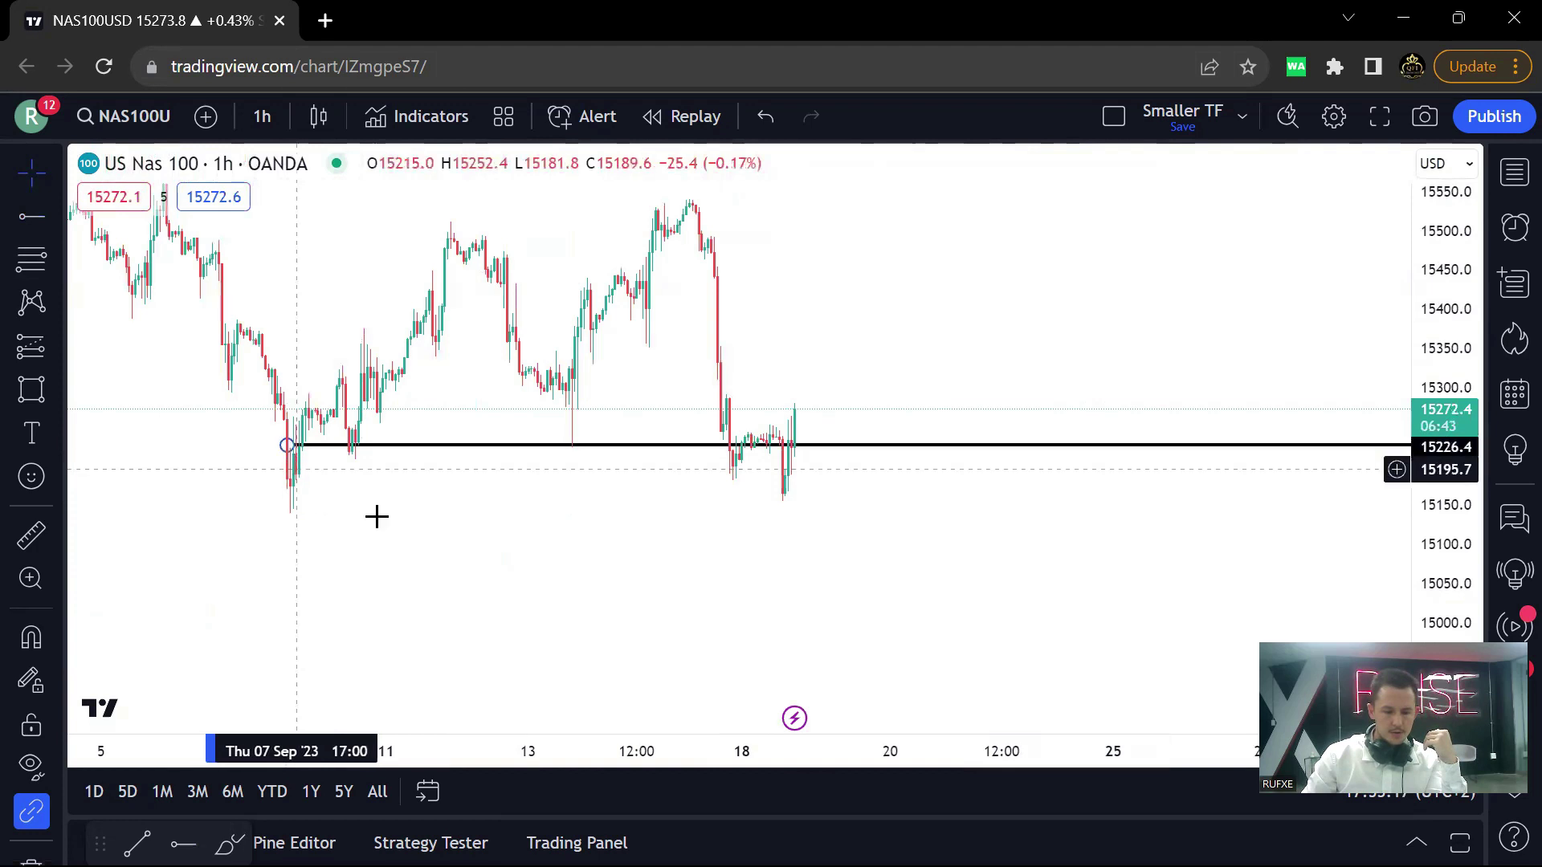
pyautogui.moveTo(258, 549)
pyautogui.mouseDown()
pyautogui.moveTo(255, 513)
pyautogui.moveTo(1267, 473)
pyautogui.moveTo(1284, 447)
pyautogui.mouseUp()
pyautogui.hotkey('alt', 'shift', 'r')
pyautogui.scroll(-3, 345, 401)
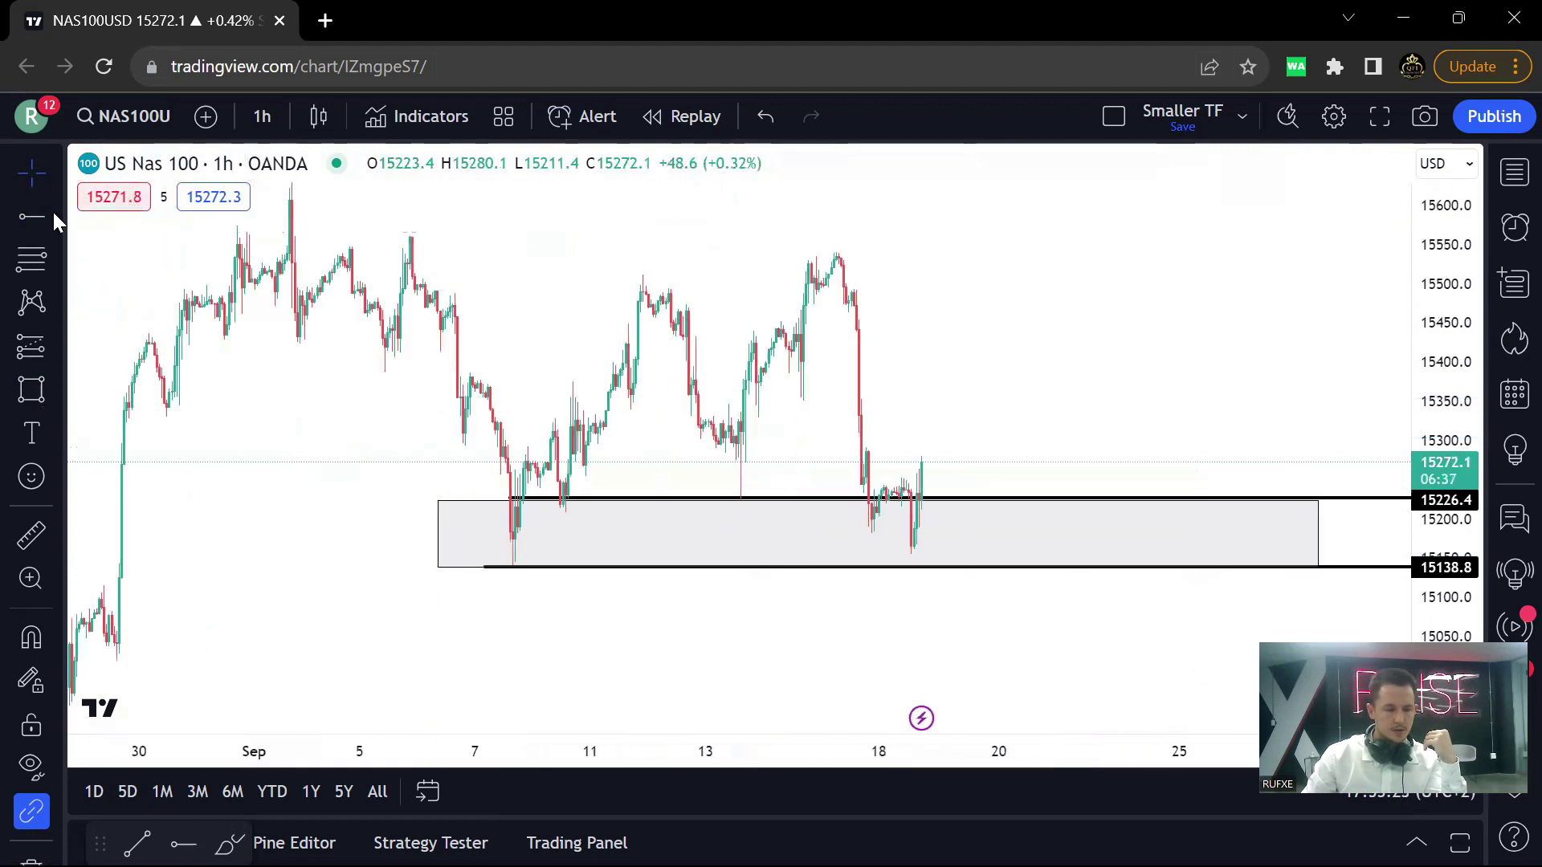
# - Place horizontal rays at 15512.0 and 15568.9 across the early September highs
pyautogui.click(30, 215)
pyautogui.click(269, 267)
pyautogui.moveTo(224, 244)
pyautogui.mouseDown()
pyautogui.moveTo(241, 253)
pyautogui.moveTo(248, 182)
pyautogui.moveTo(253, 245)
pyautogui.moveTo(225, 224)
pyautogui.mouseUp()
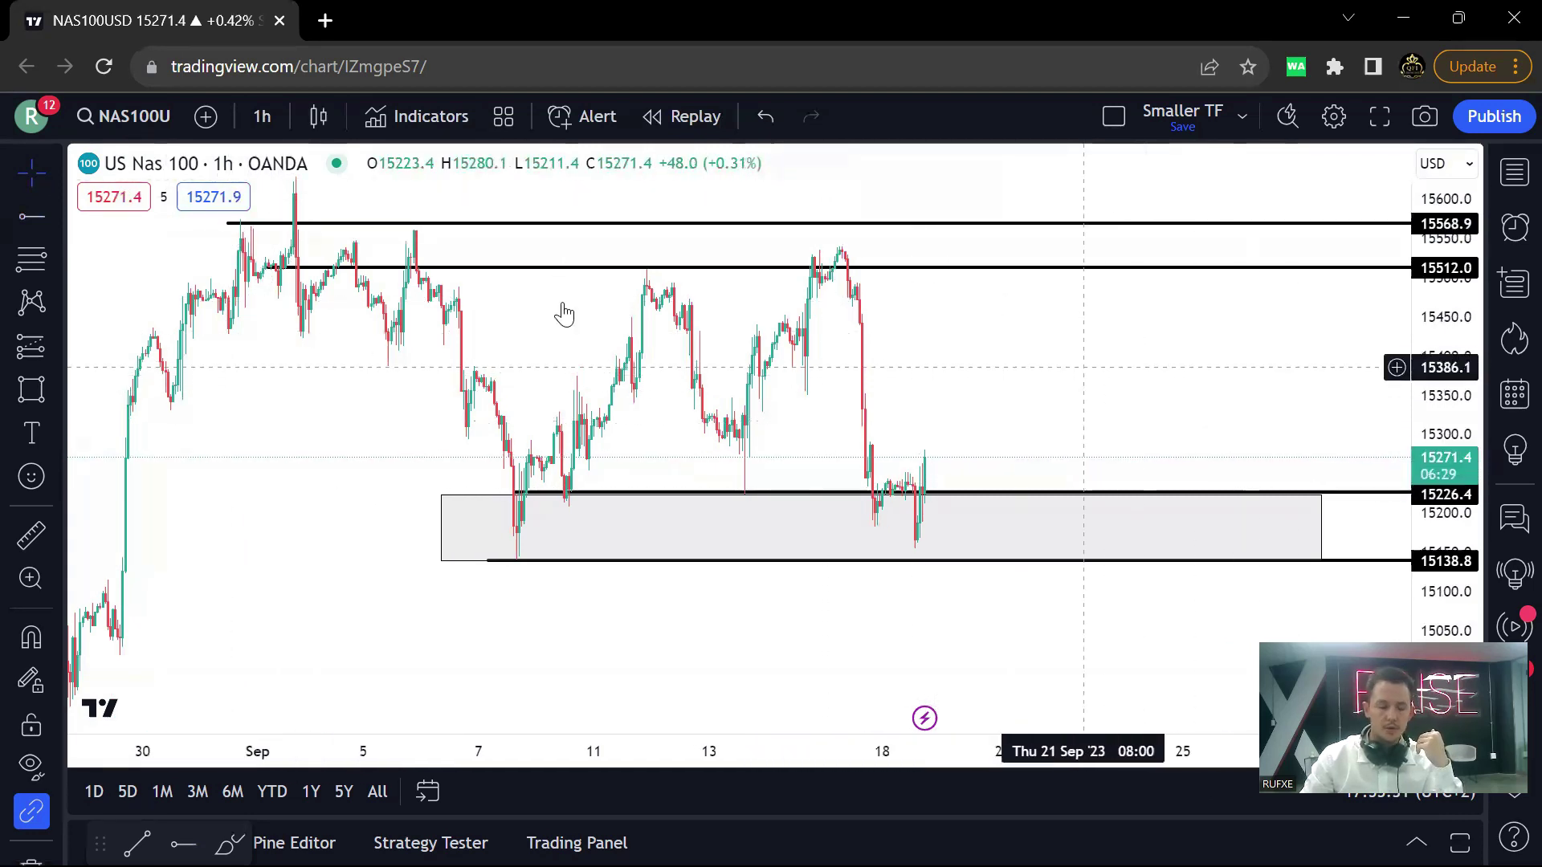
# - Place a long position from the rectangle's upper edge with entry at 15226.4, stop at 15112.7 and target at 15521.3
pyautogui.click(57, 347)
pyautogui.click(182, 226)
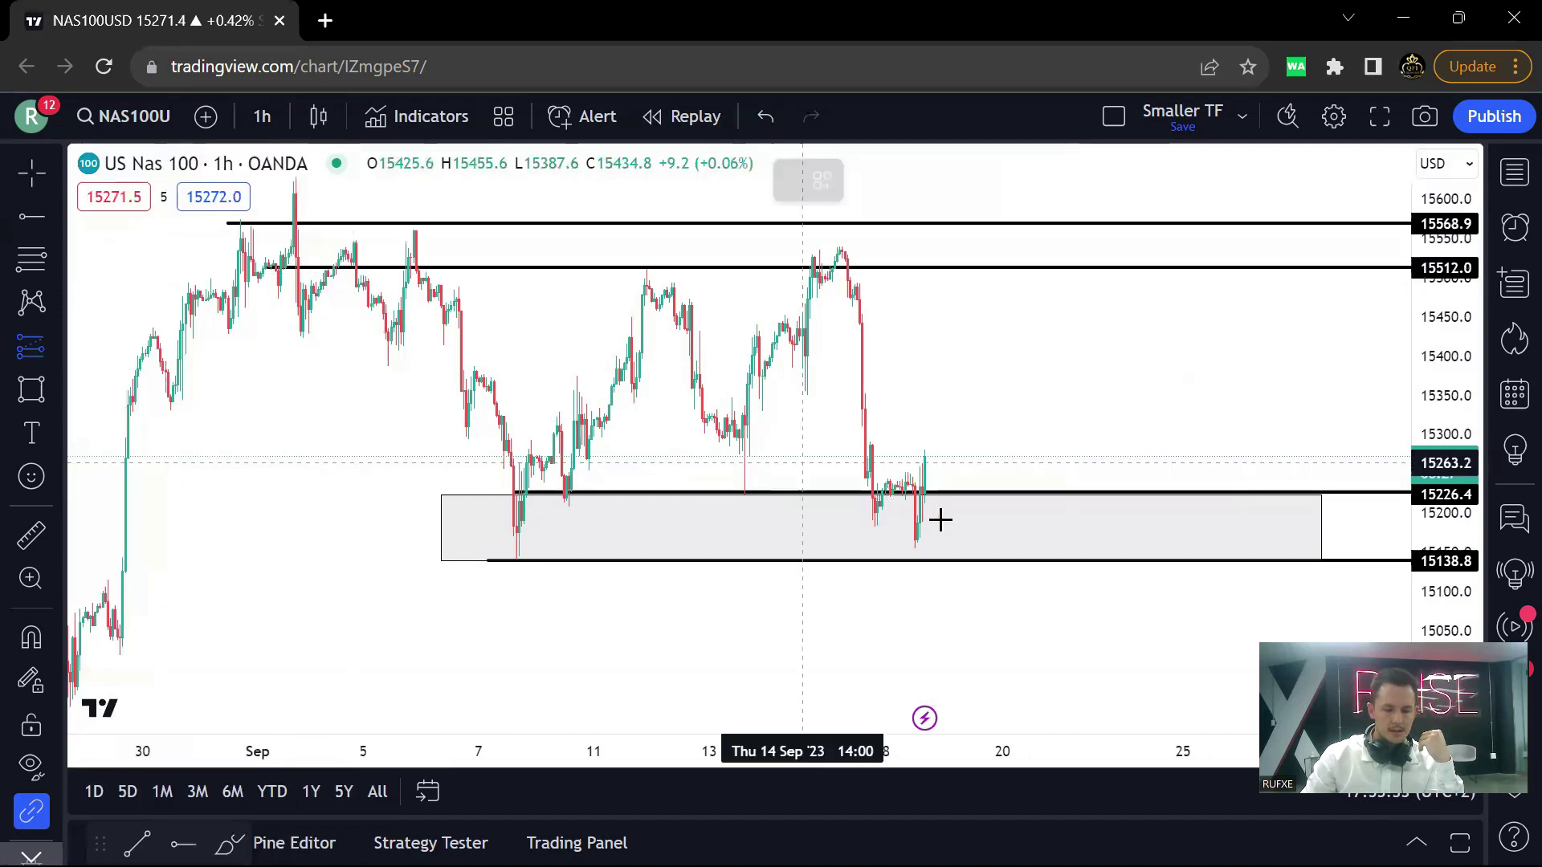
pyautogui.click(870, 492)
pyautogui.moveTo(870, 386); pyautogui.dragTo(870, 182)
pyautogui.moveTo(900, 627); pyautogui.dragTo(906, 485)
# - Mark levels inside the rectangle with horizontal rays at 15212.6, 15201.8, 15186.5, 15174.2 and 15169.6
pyautogui.click(31, 218)
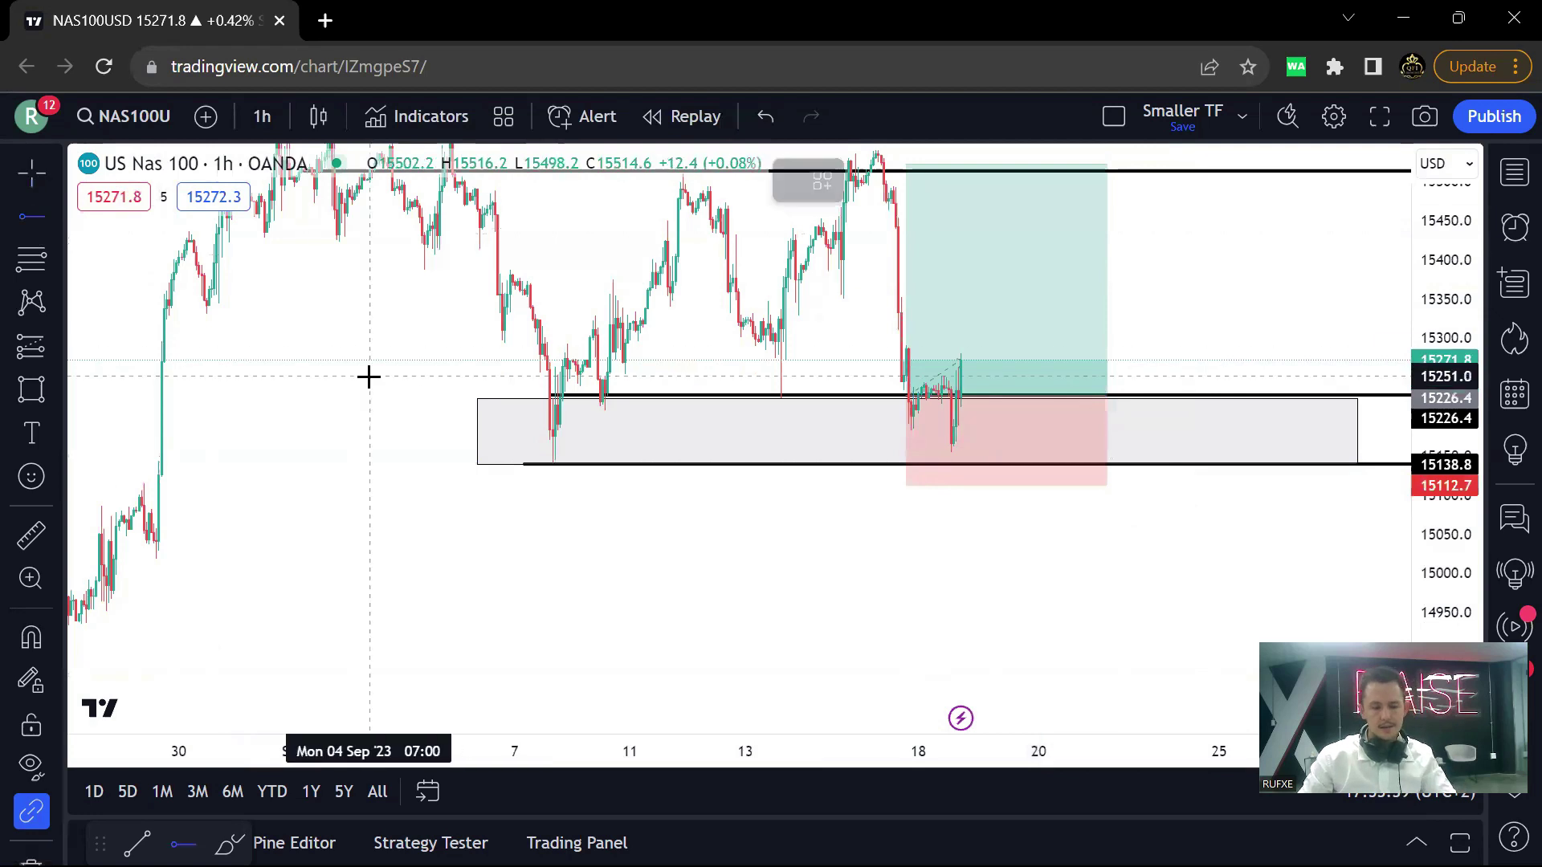
pyautogui.click(416, 409)
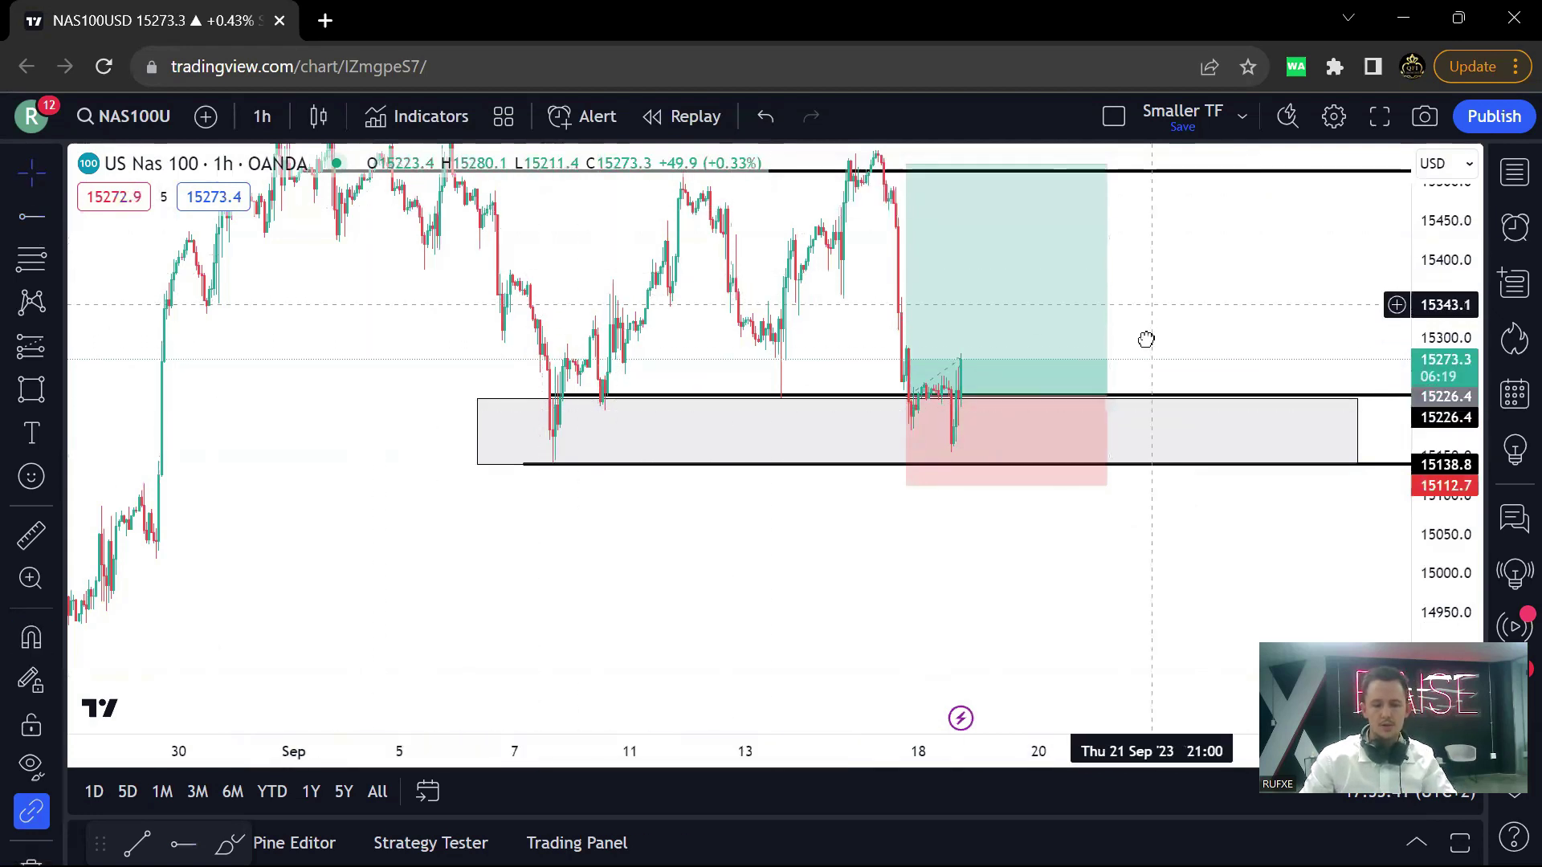
pyautogui.moveTo(1146, 302); pyautogui.dragTo(1142, 343)
pyautogui.moveTo(1150, 171); pyautogui.dragTo(1214, 502)
pyautogui.click(1236, 415)
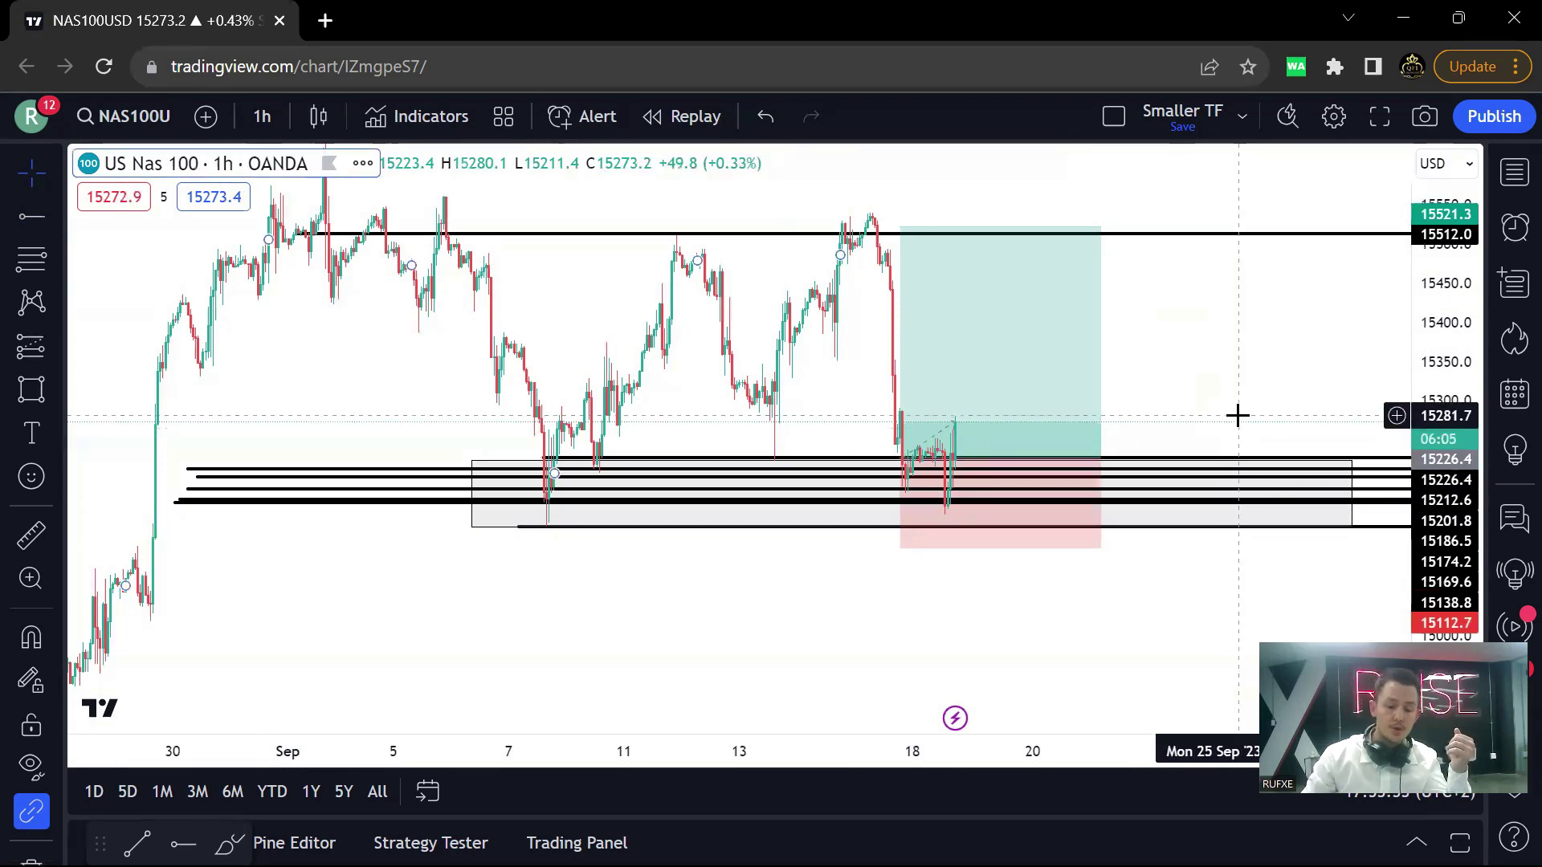
# - Lower the long position's entry to 15167.4 and bring its target down closer to the entry
pyautogui.scroll(3, 1210, 382)
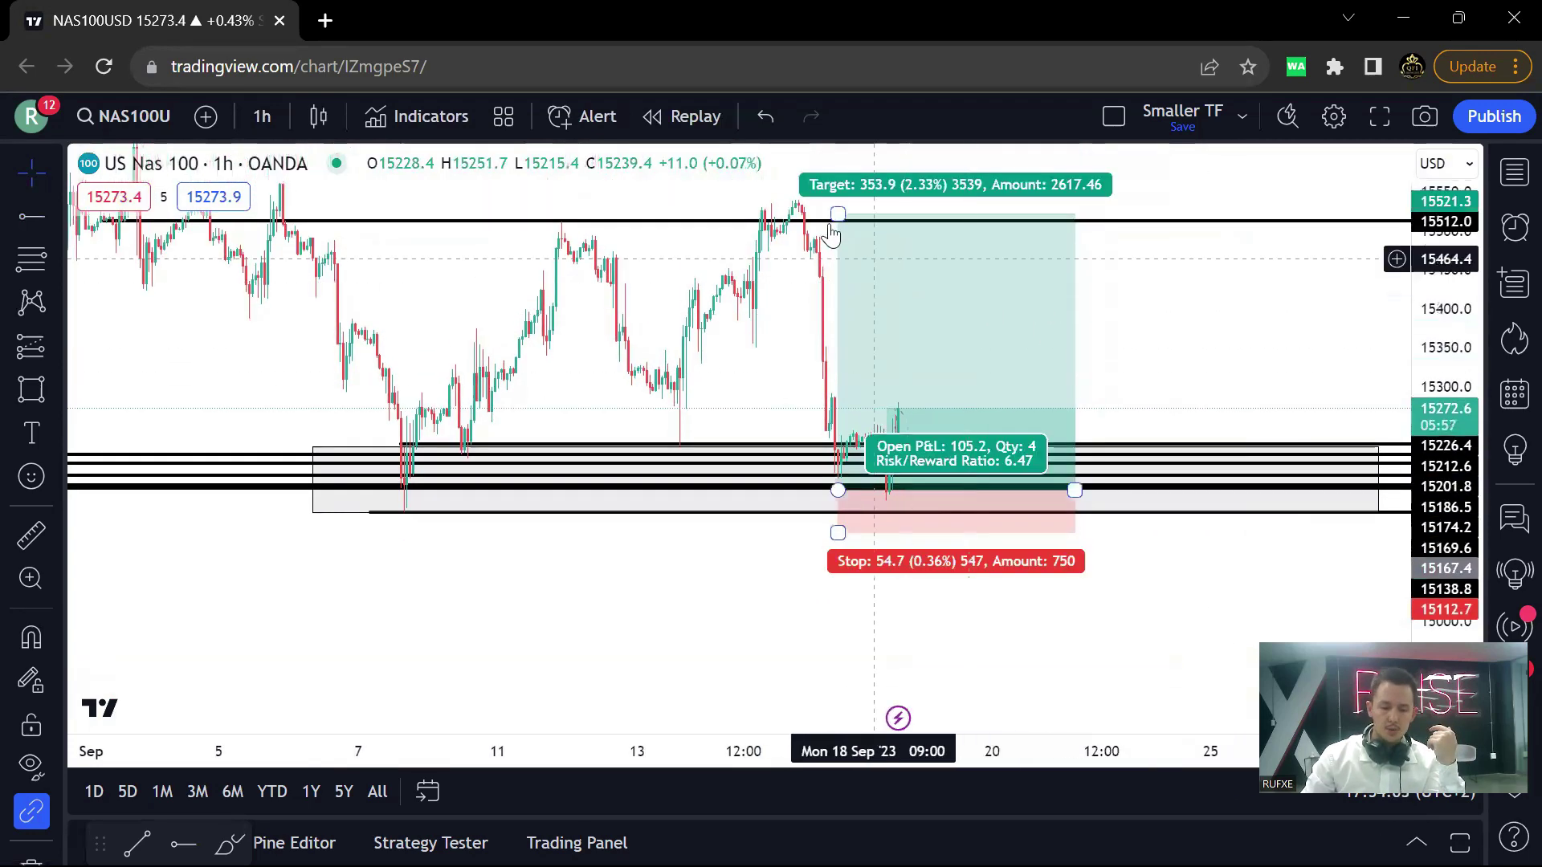
pyautogui.moveTo(837, 215); pyautogui.dragTo(867, 359)
pyautogui.click(1078, 259)
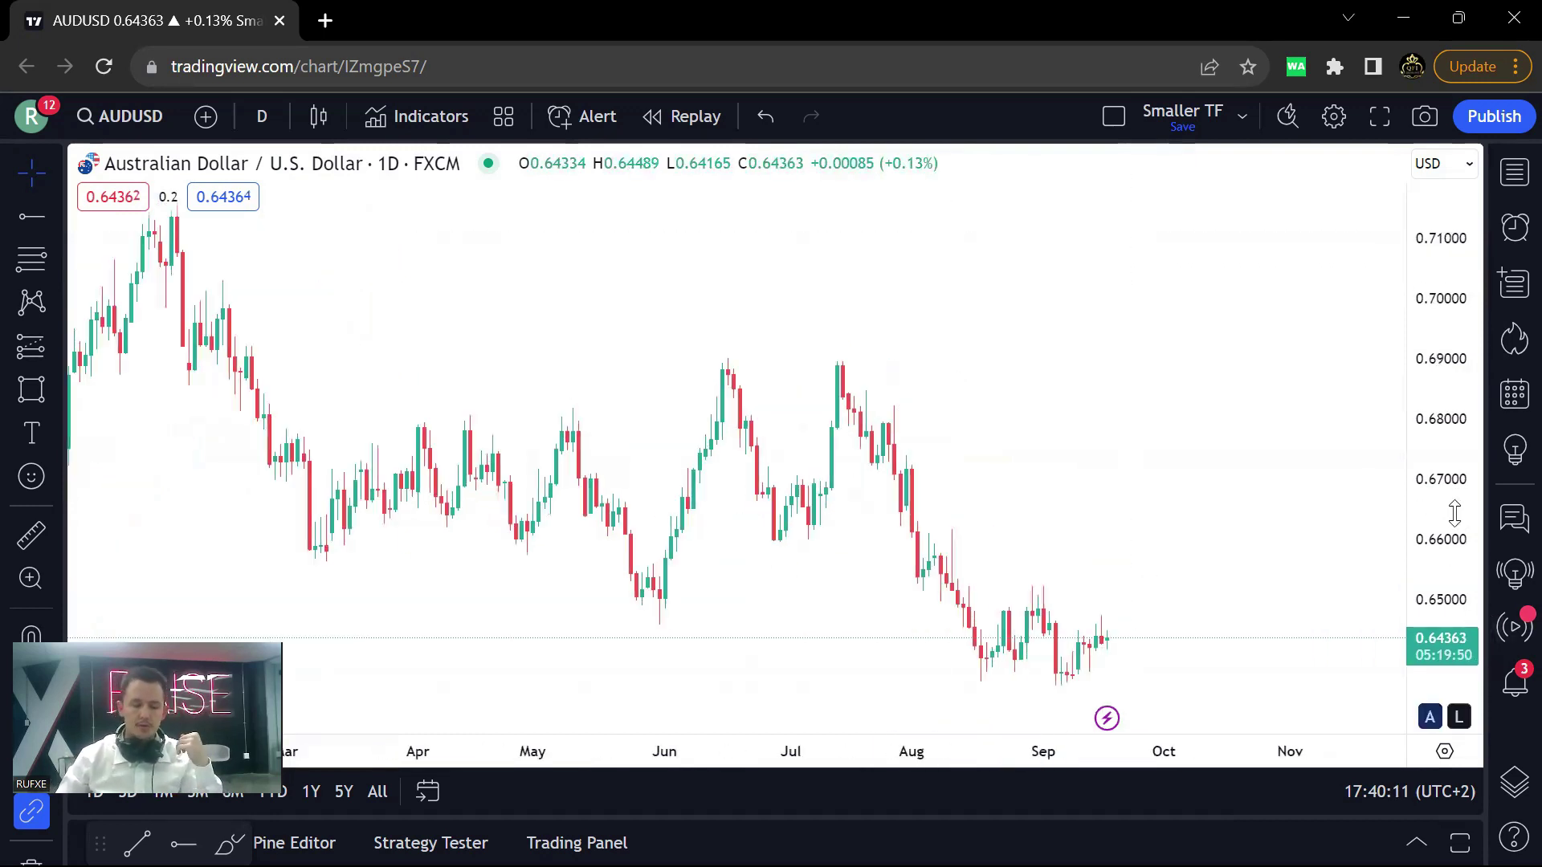
pyautogui.moveTo(1446, 506); pyautogui.dragTo(1269, 328)
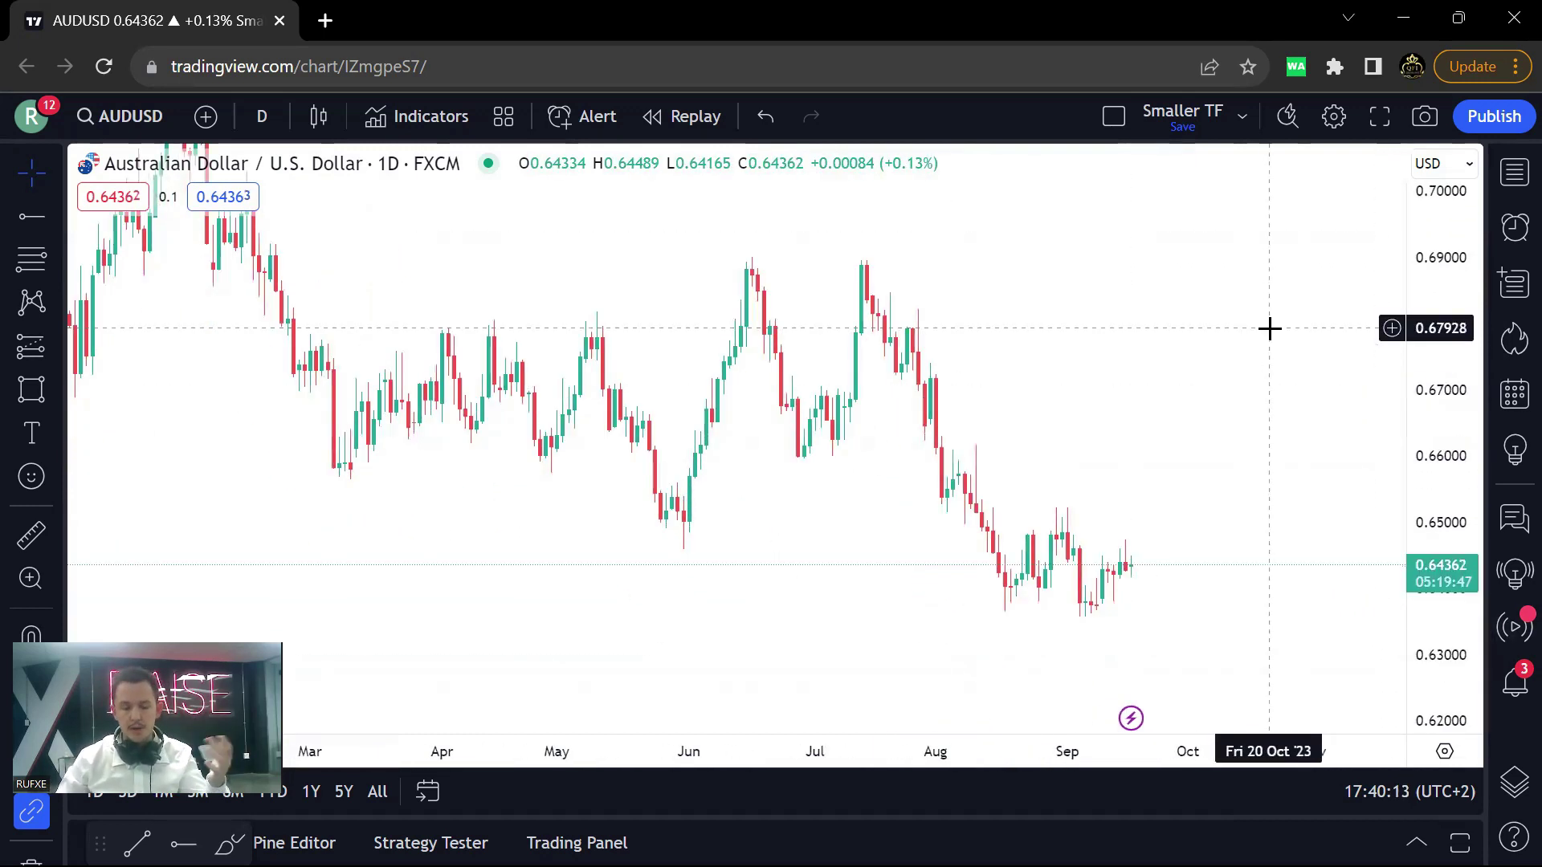
pyautogui.scroll(-5, 1270, 328)
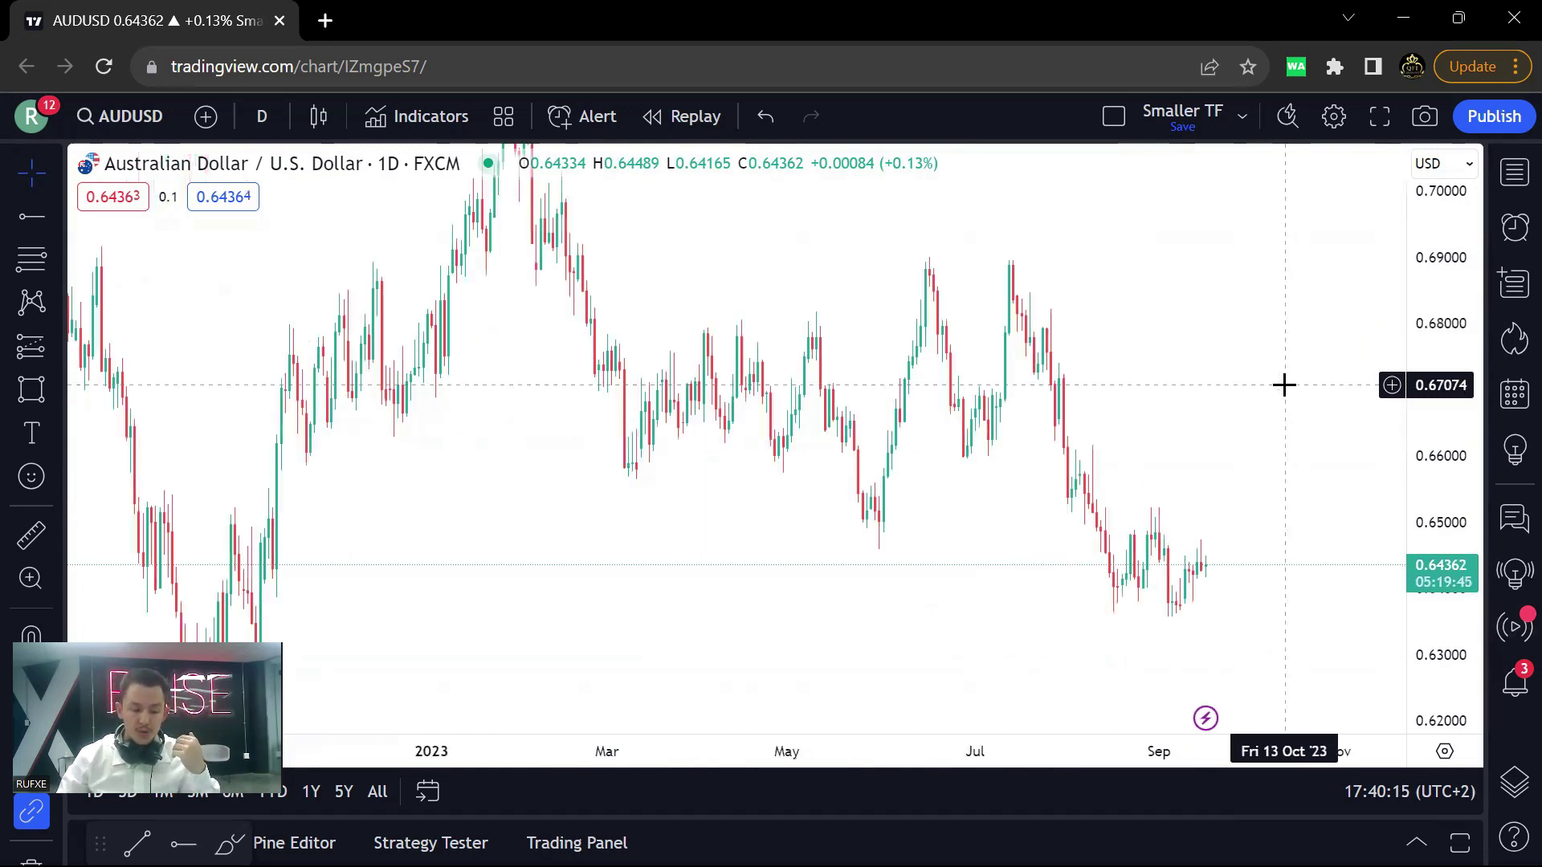
pyautogui.click(262, 117)
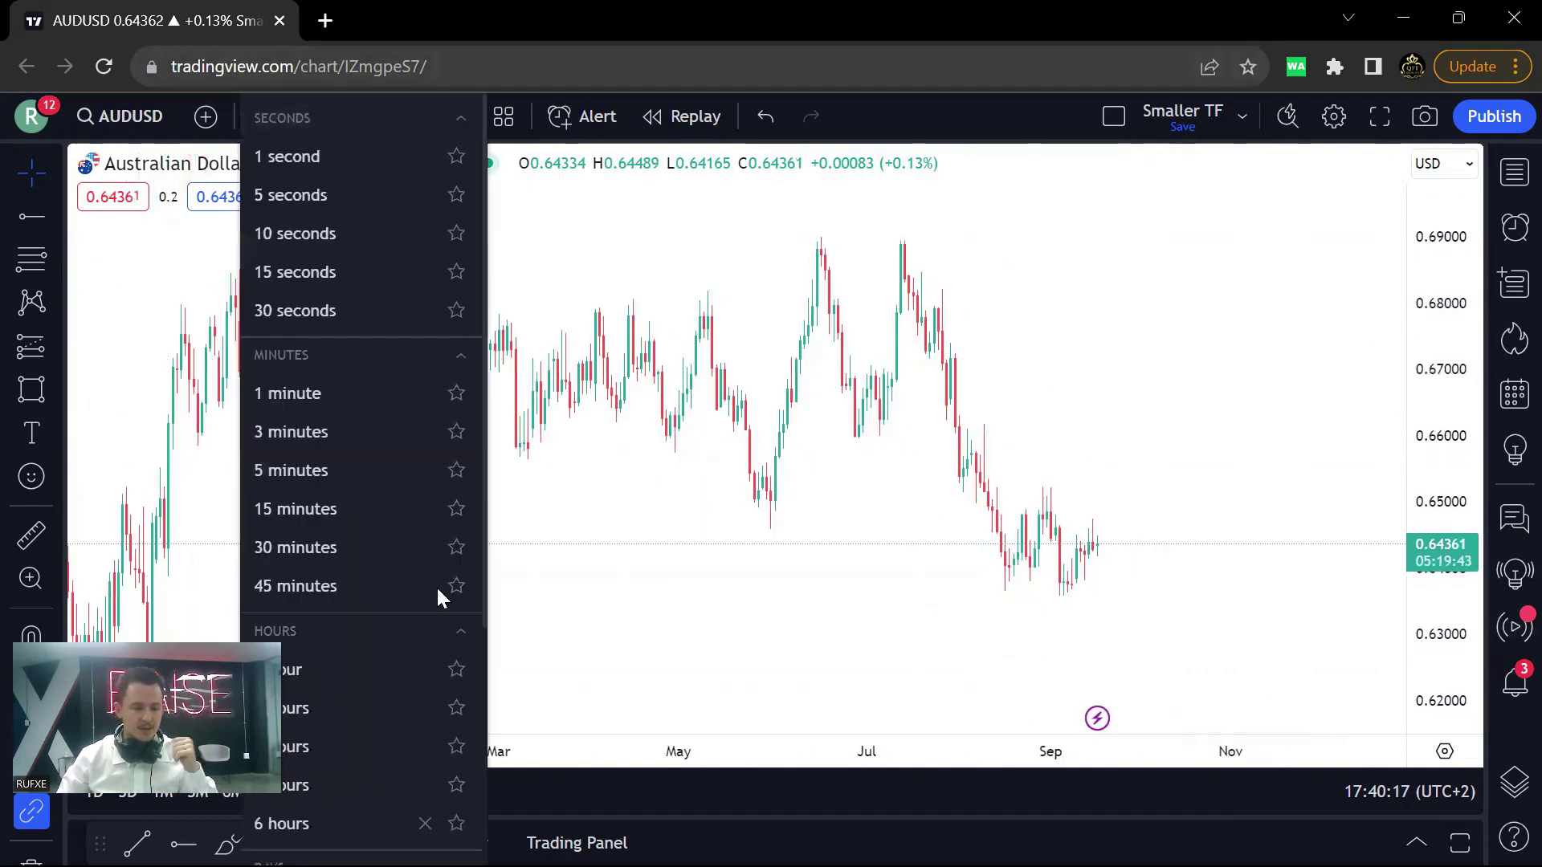
pyautogui.scroll(-2, 413, 619)
pyautogui.scroll(-1, 1066, 475)
pyautogui.click(1258, 449)
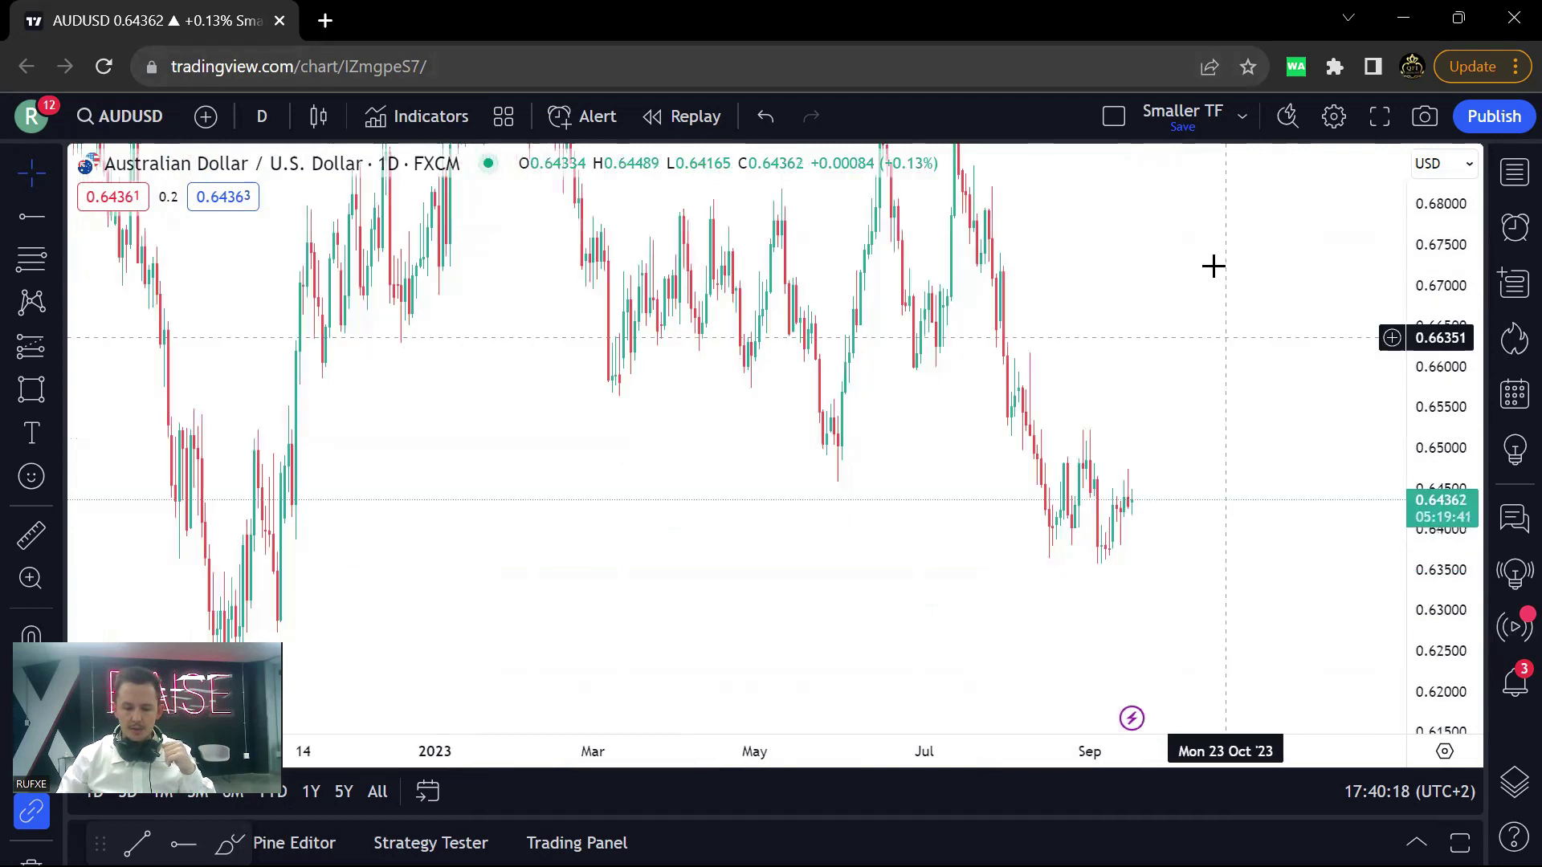
# - Draw a rectangle zone across the August and September lows, starting on 3 August 2023 with its upper edge at 0.63757
pyautogui.scroll(3, 1211, 264)
pyautogui.moveTo(1199, 307); pyautogui.dragTo(1174, 350)
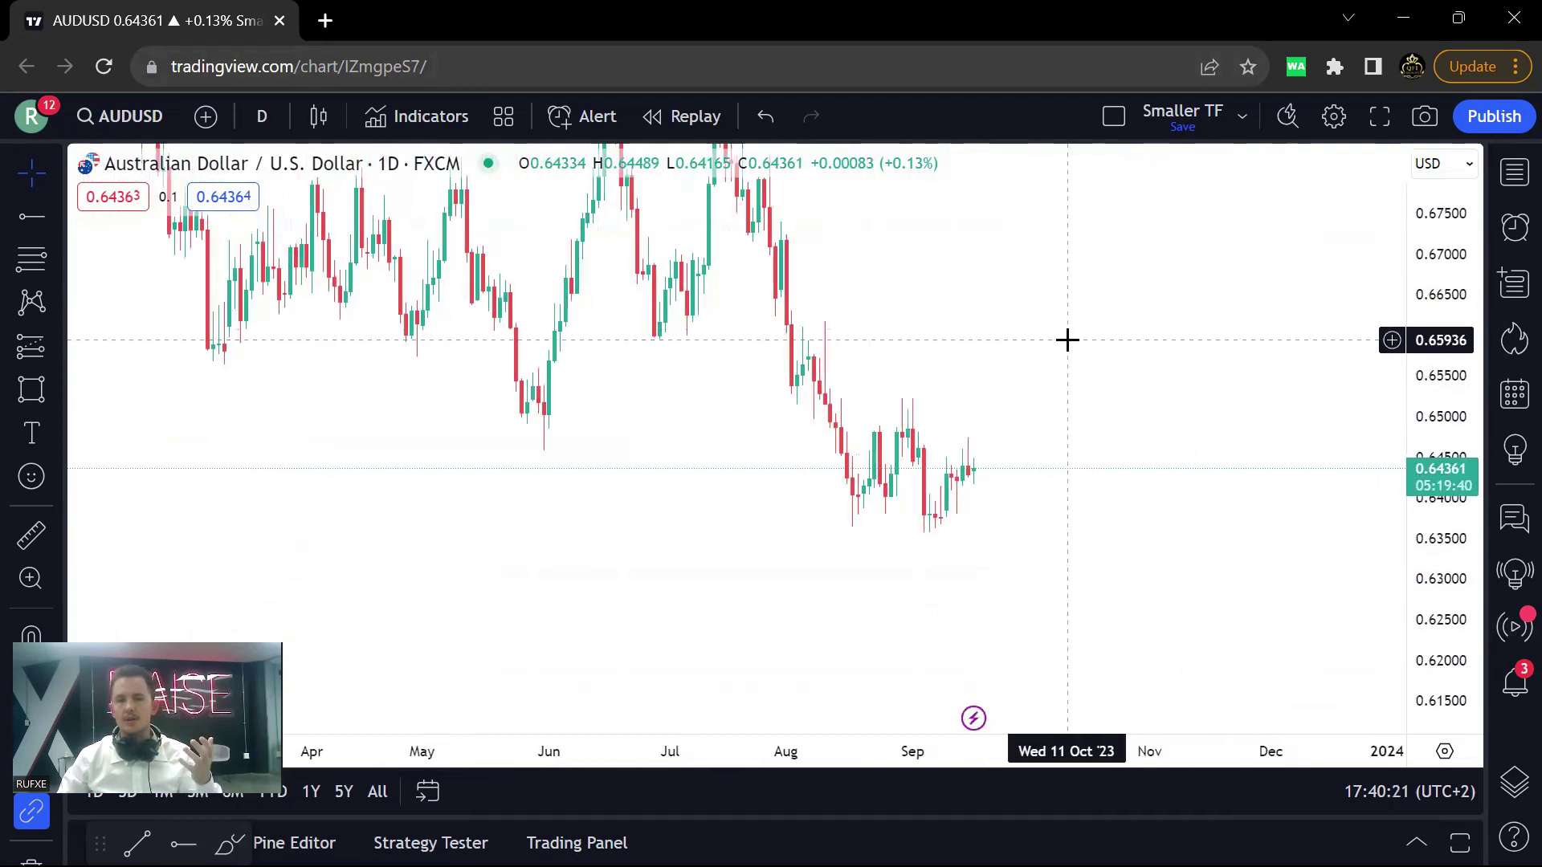
pyautogui.scroll(1, 888, 509)
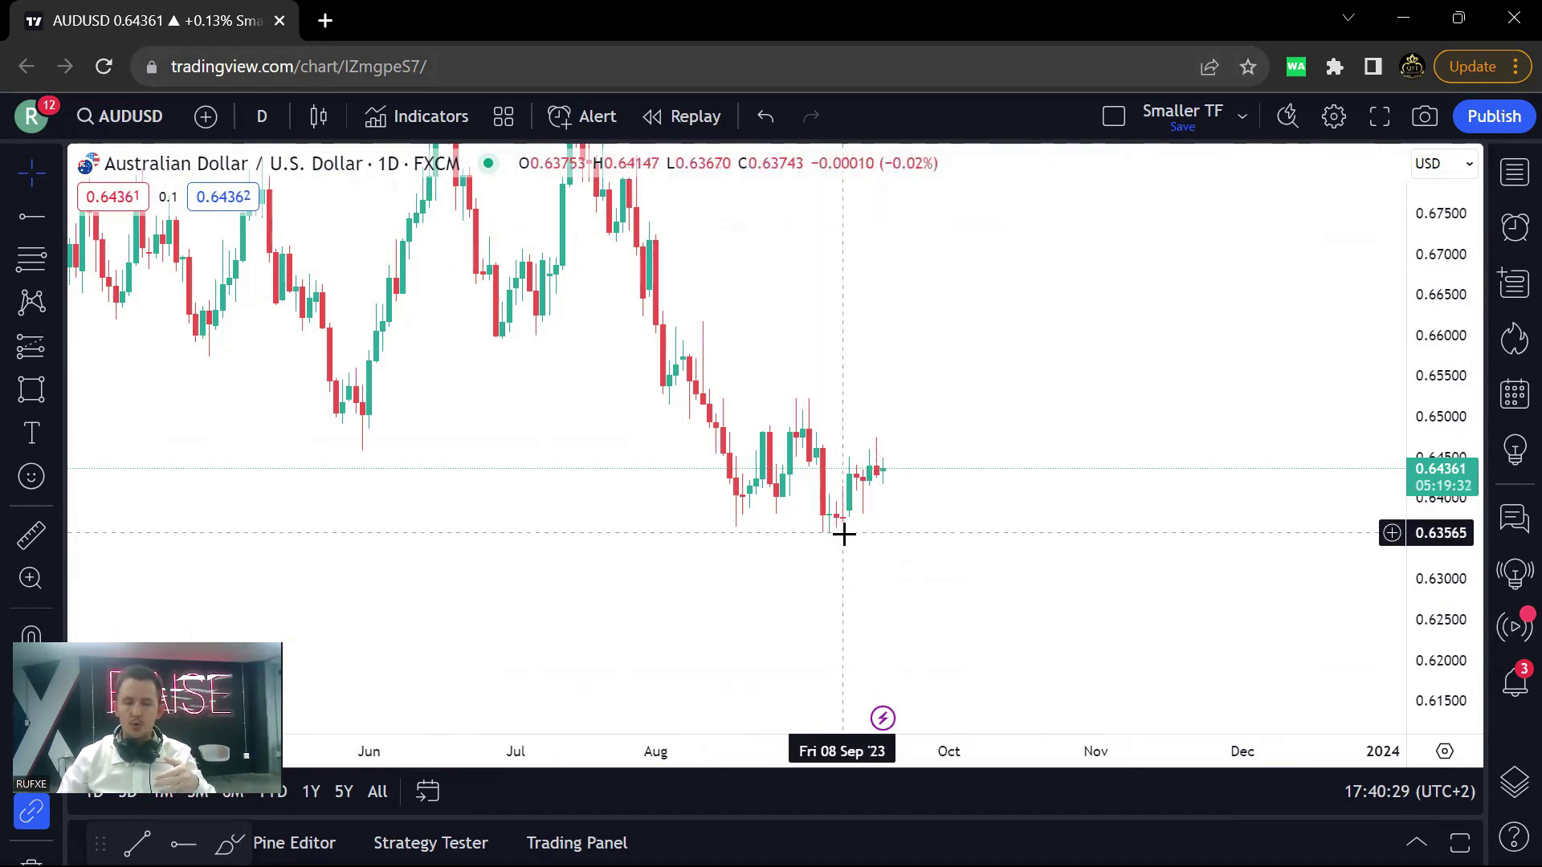
pyautogui.click(32, 390)
pyautogui.click(668, 515)
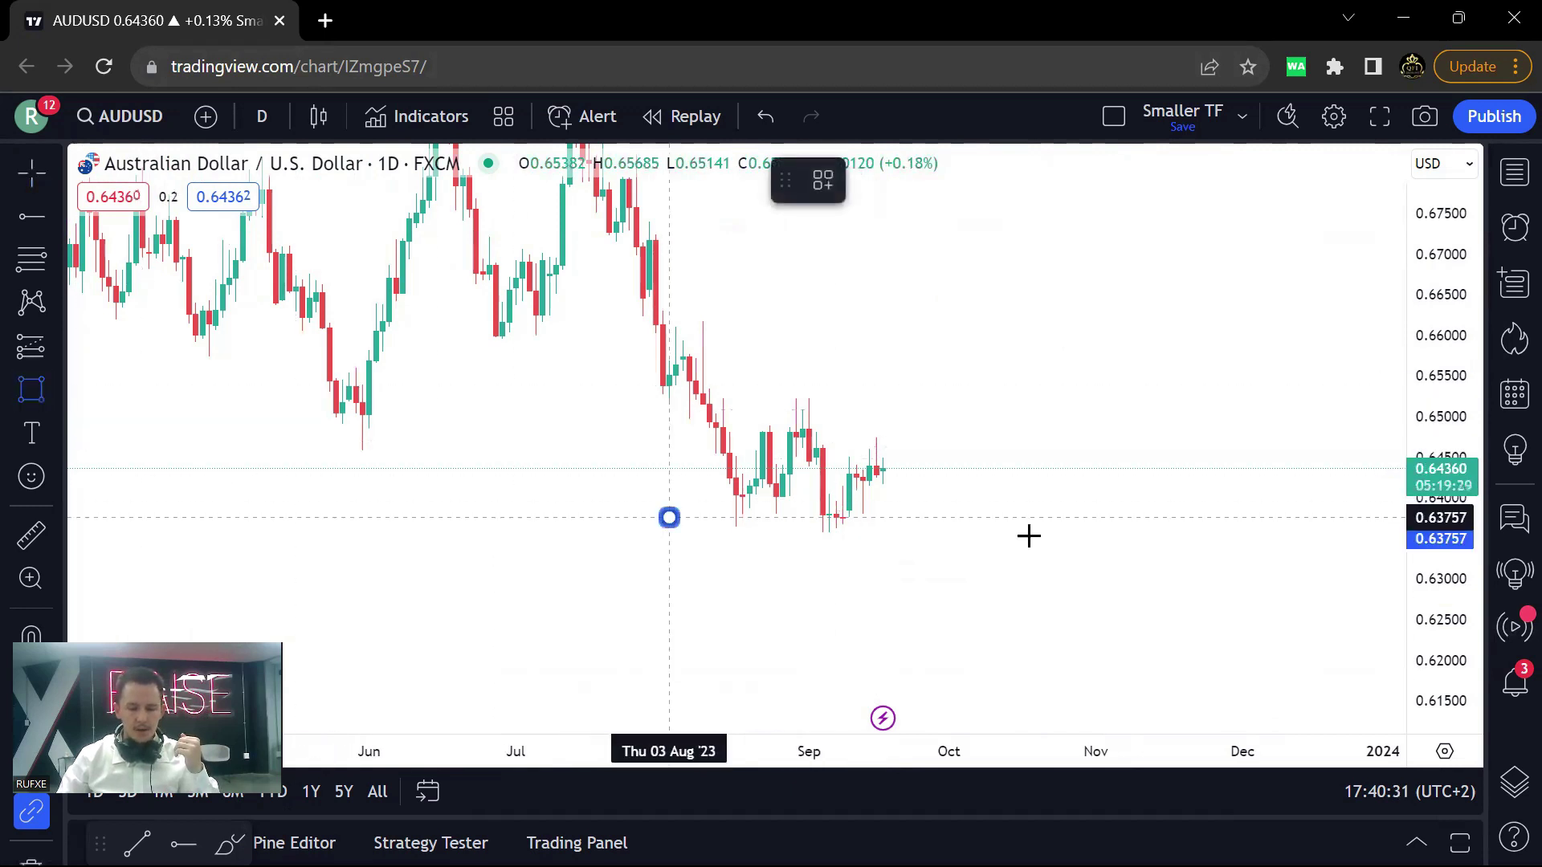
pyautogui.click(1029, 534)
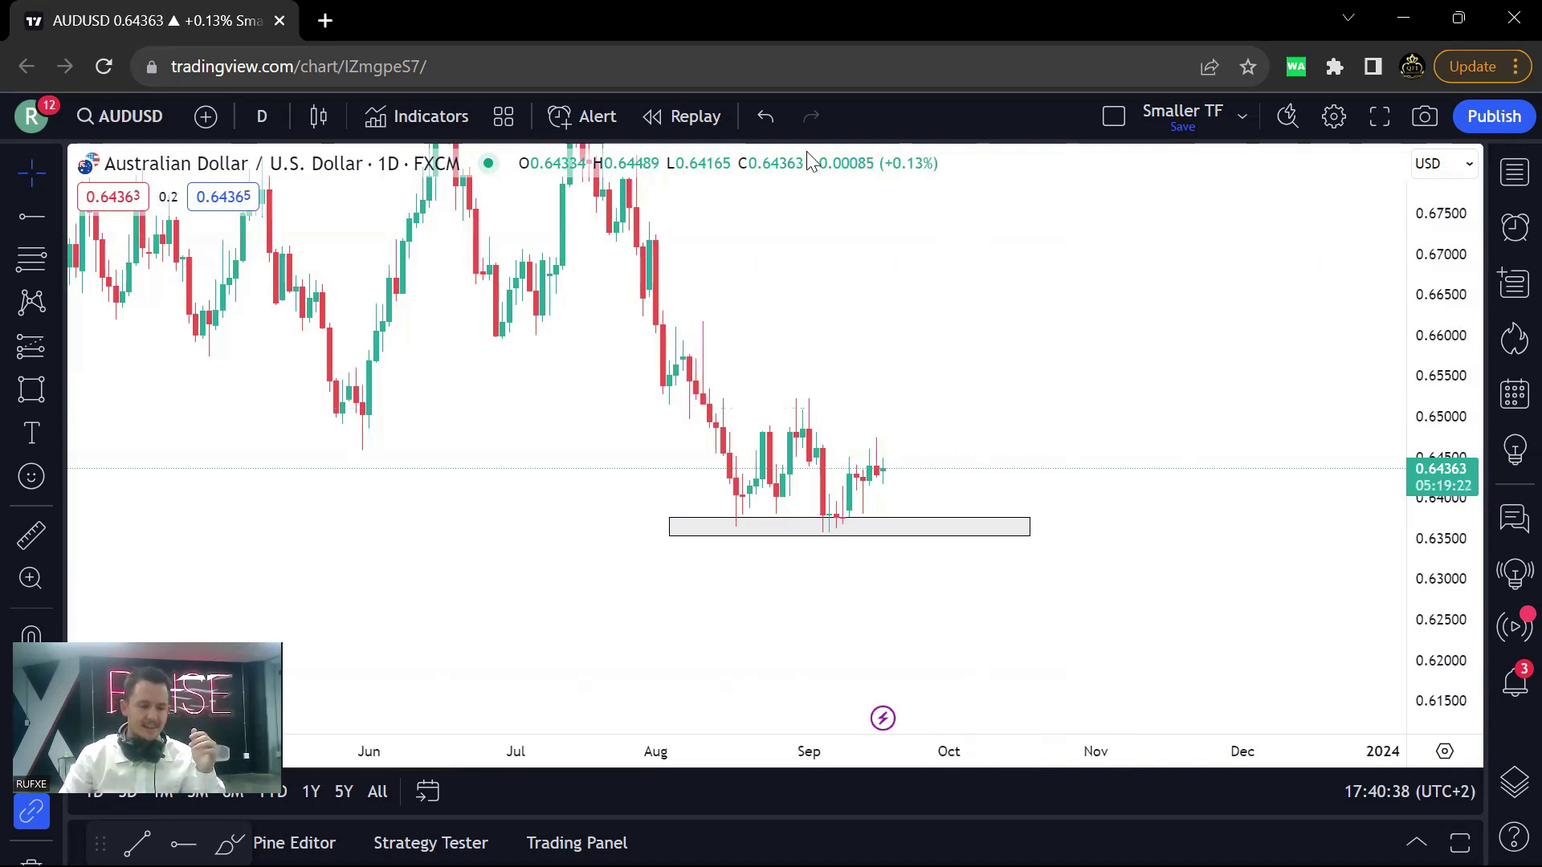
# - Place a Fibonacci retracement from 0.65205 on 14 August down to the September low at 0.63581
pyautogui.scroll(3, 1139, 358)
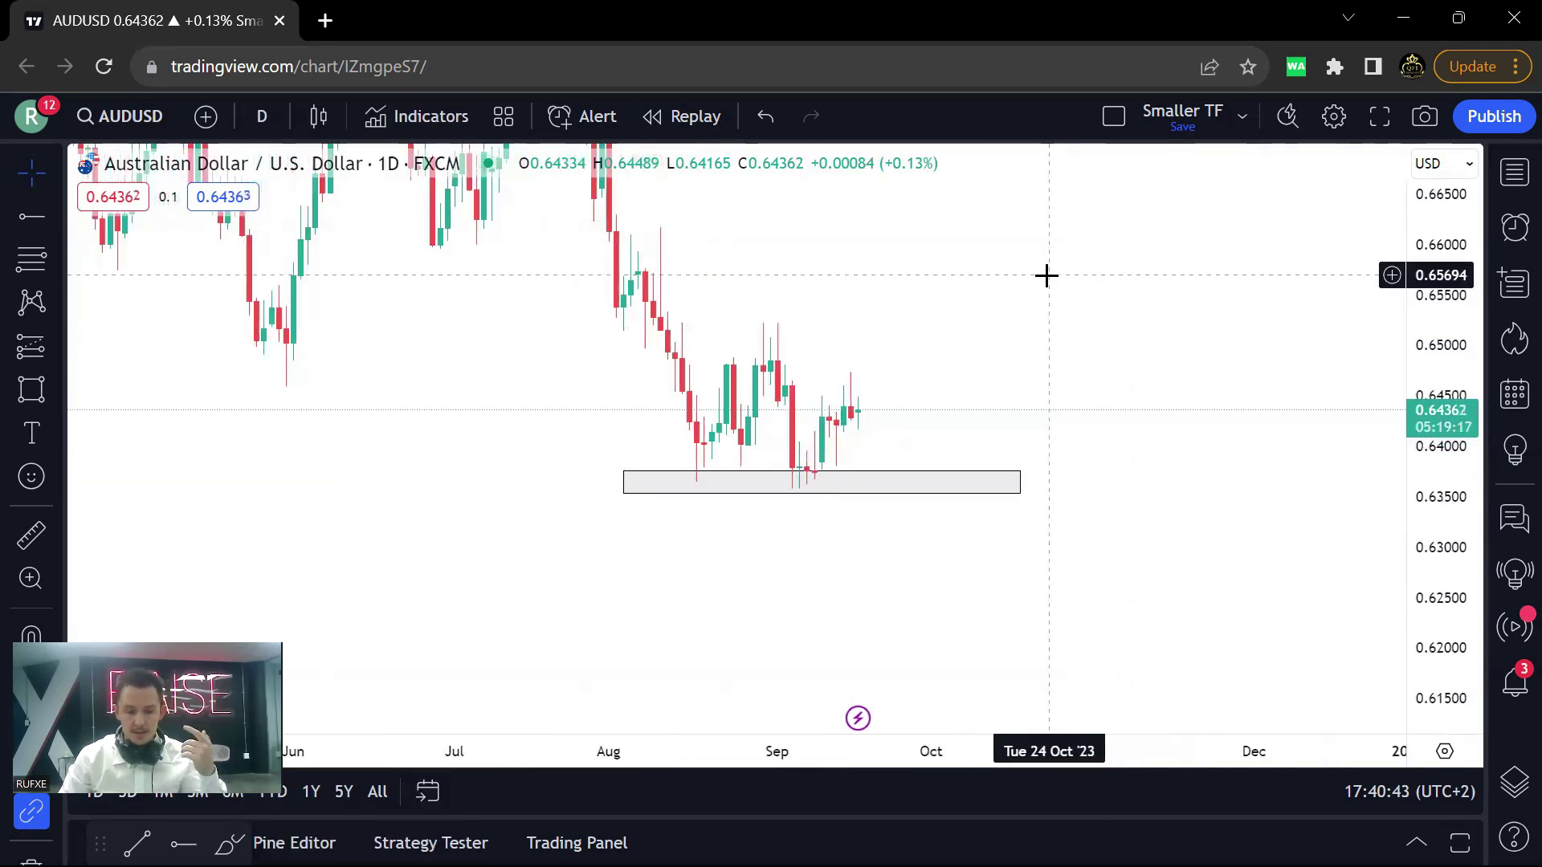
pyautogui.moveTo(1032, 294); pyautogui.dragTo(1019, 328)
pyautogui.click(31, 258)
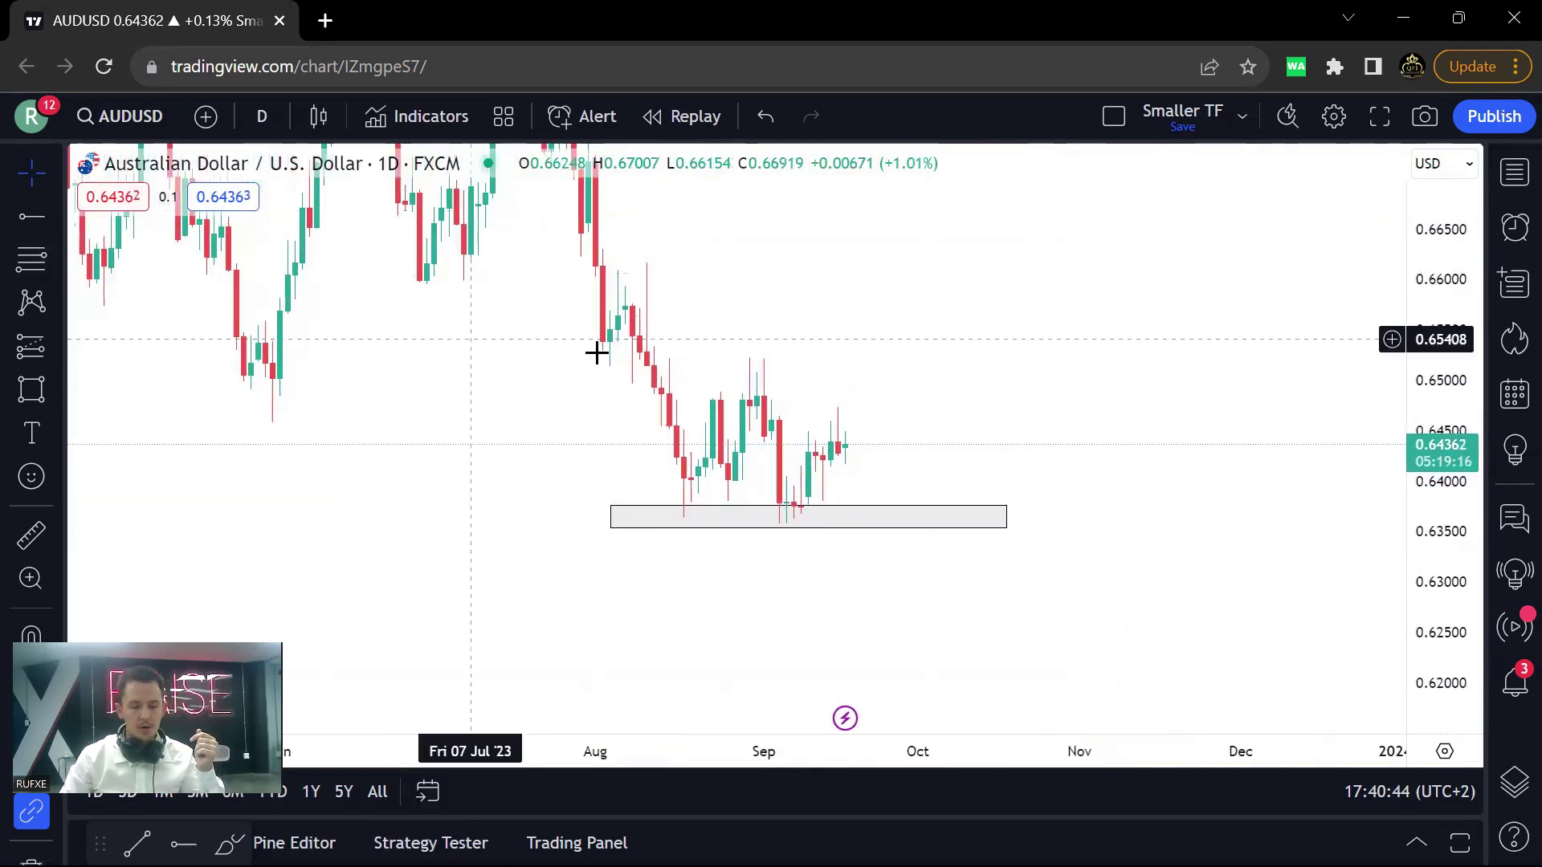
pyautogui.click(660, 358)
pyautogui.click(1038, 523)
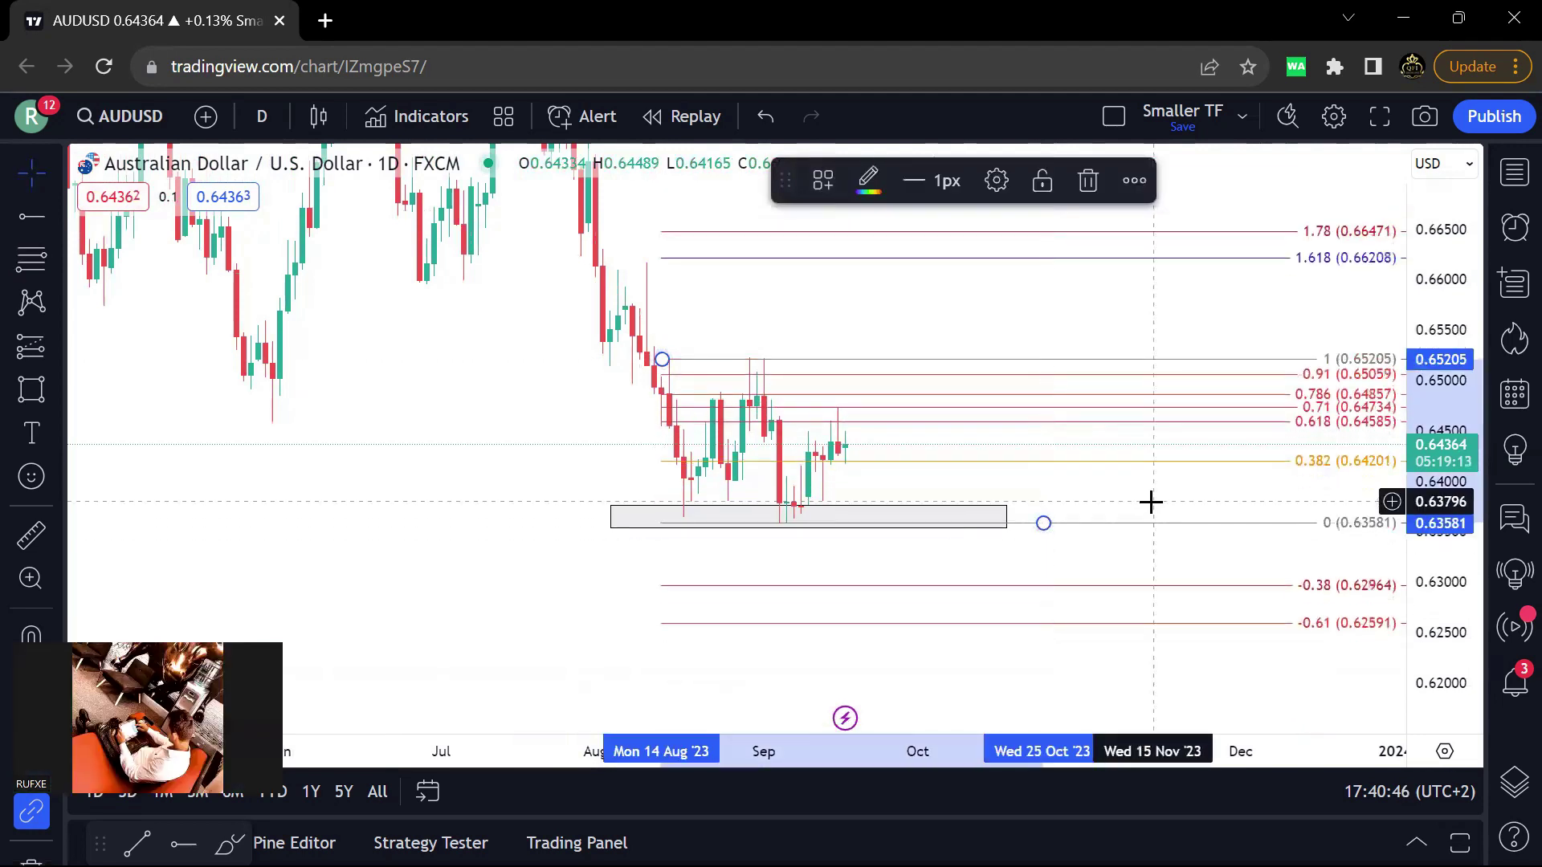
# - Mark the 0.618 to 0.786 retracement area with a rectangle starting on 11 September at 0.64572, and delete the Fibonacci retracement
pyautogui.click(29, 389)
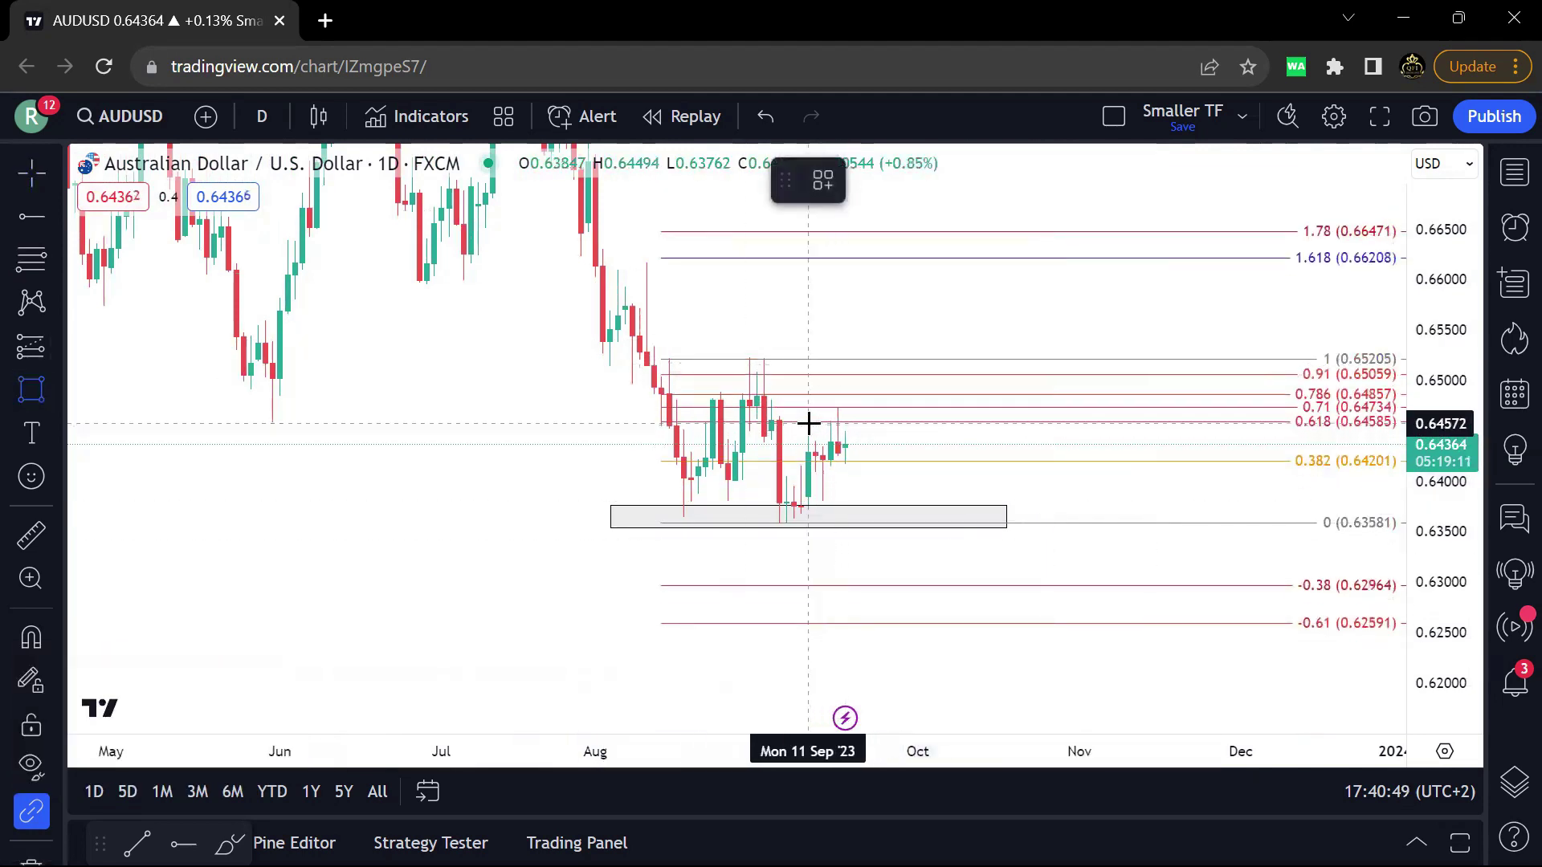
pyautogui.click(808, 424)
pyautogui.click(932, 391)
pyautogui.click(1125, 257)
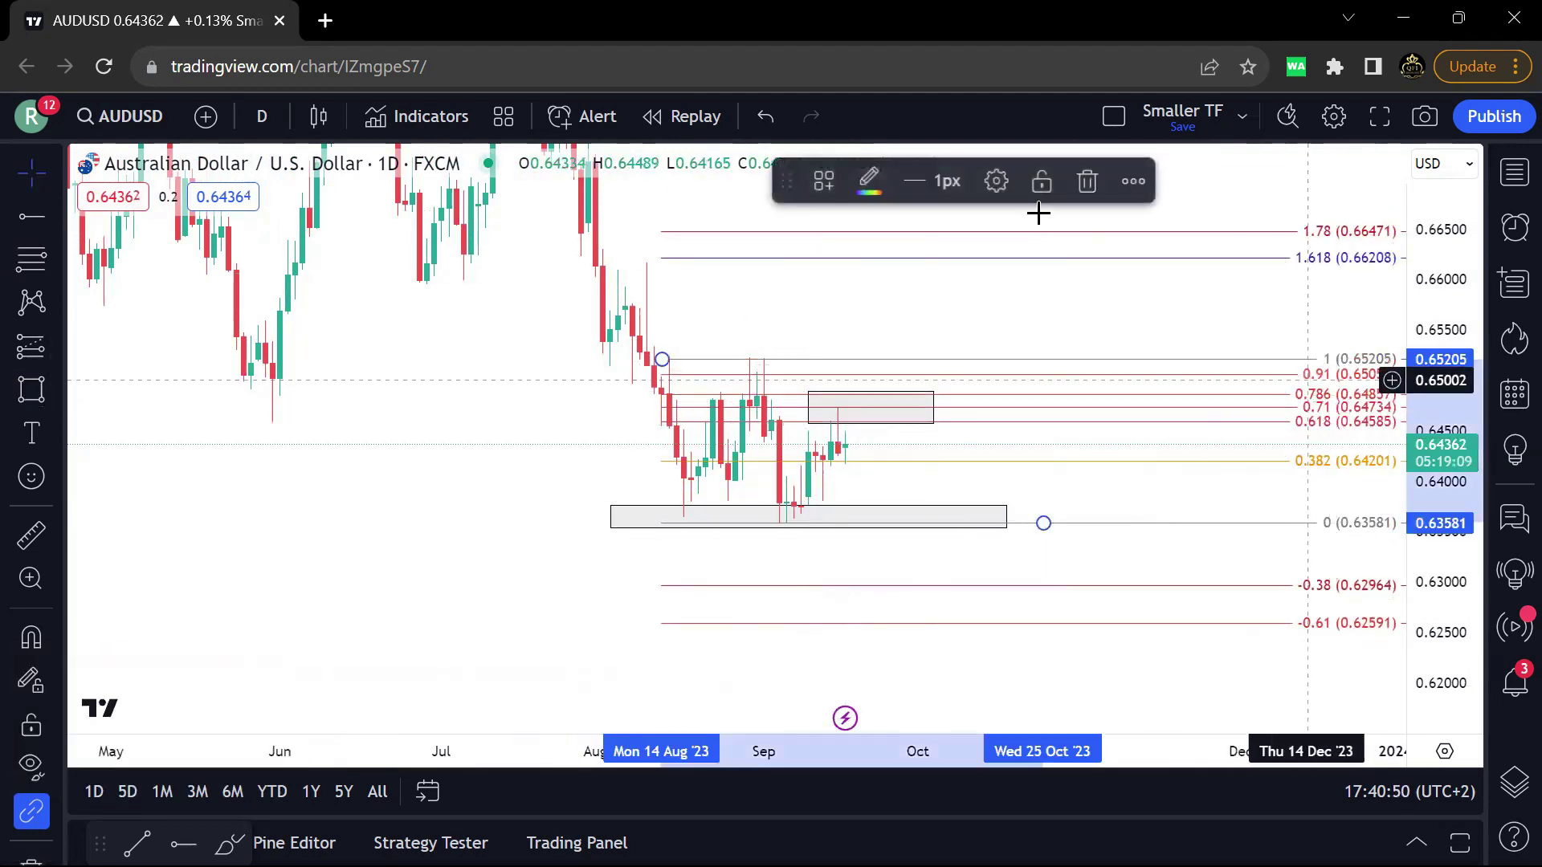
pyautogui.click(1090, 180)
pyautogui.click(871, 405)
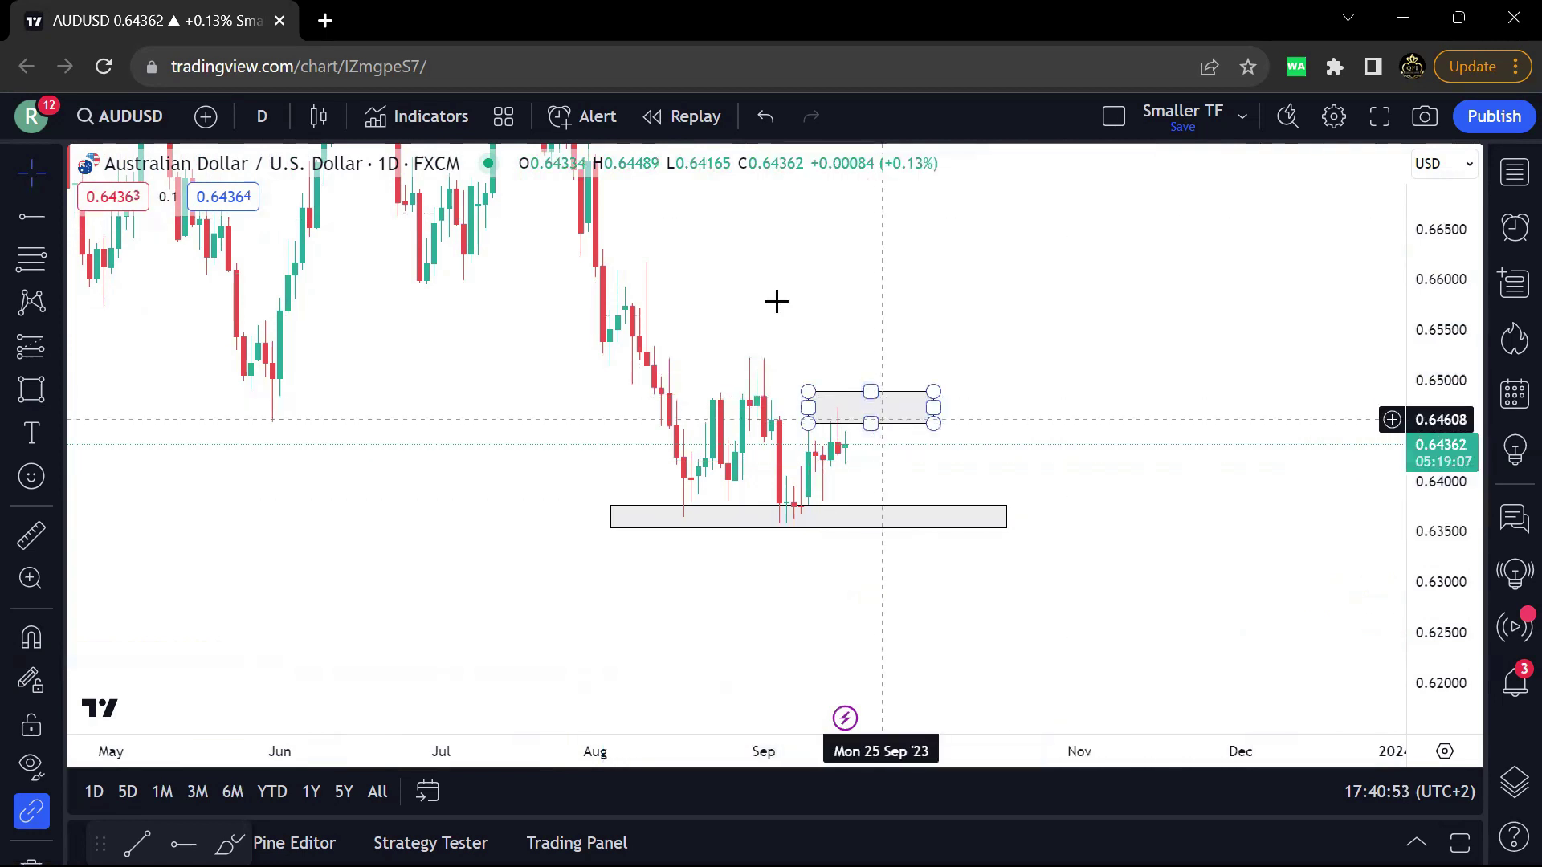
pyautogui.press('Escape')
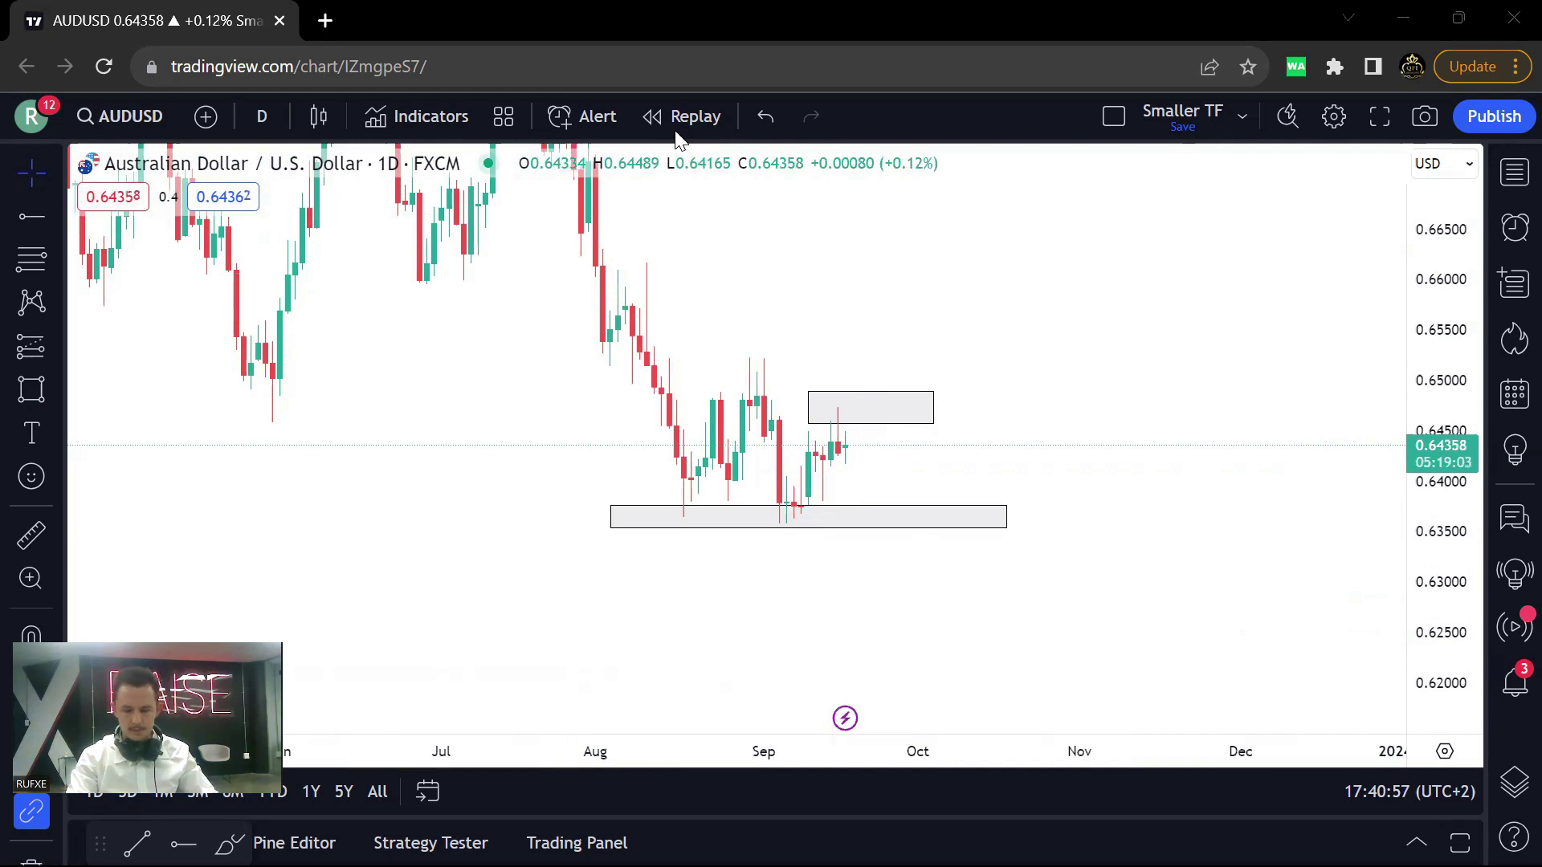
# - Switch the AUDUSD chart to the 2-hour interval and bring both marked zones into view
pyautogui.scroll(2, 1115, 369)
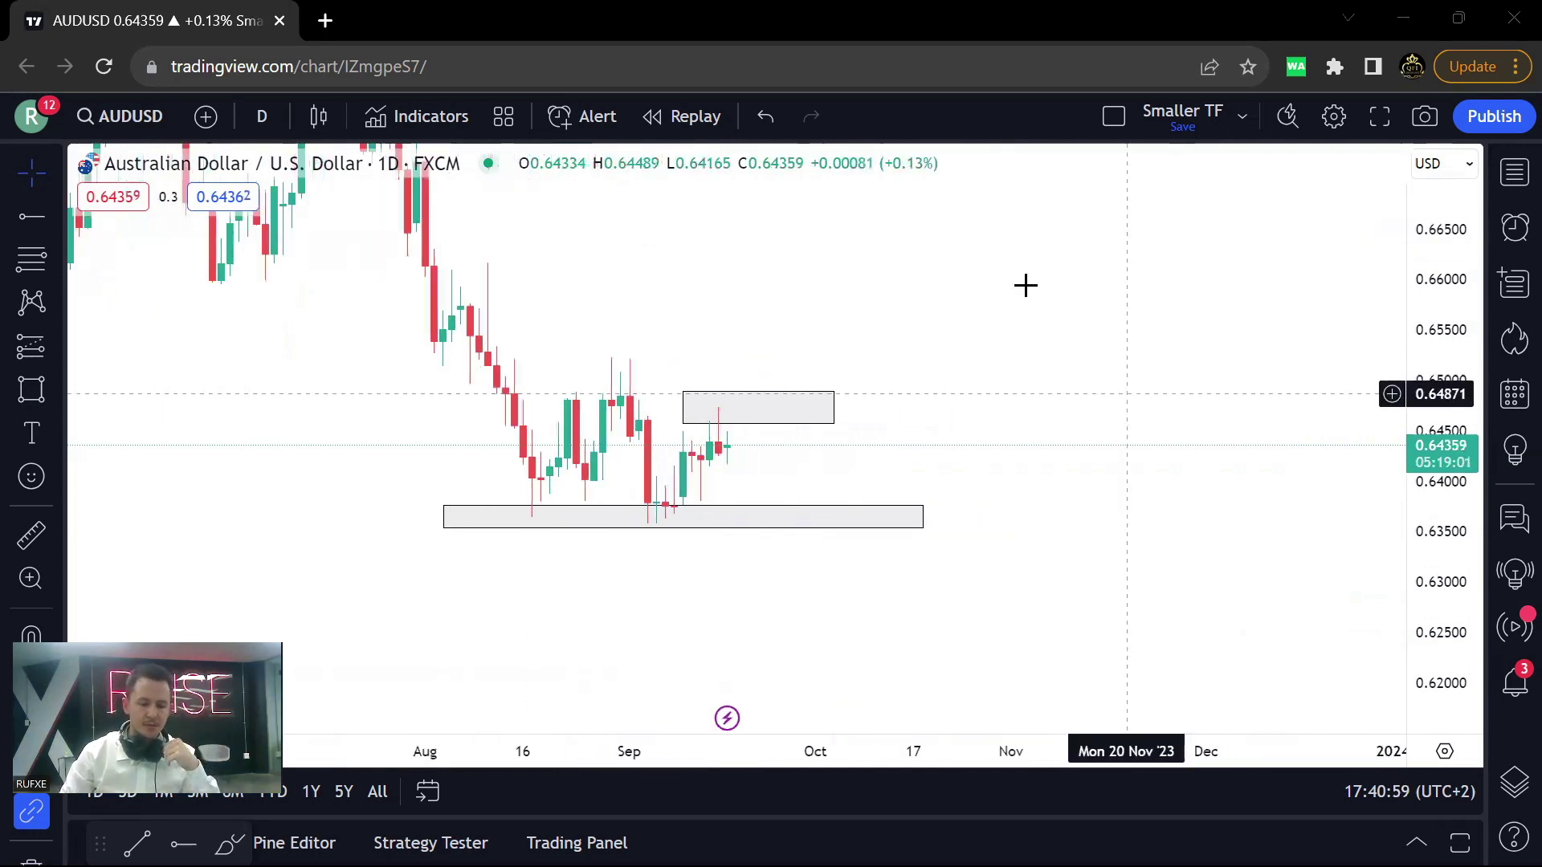
pyautogui.hscroll(-2, 1092, 313)
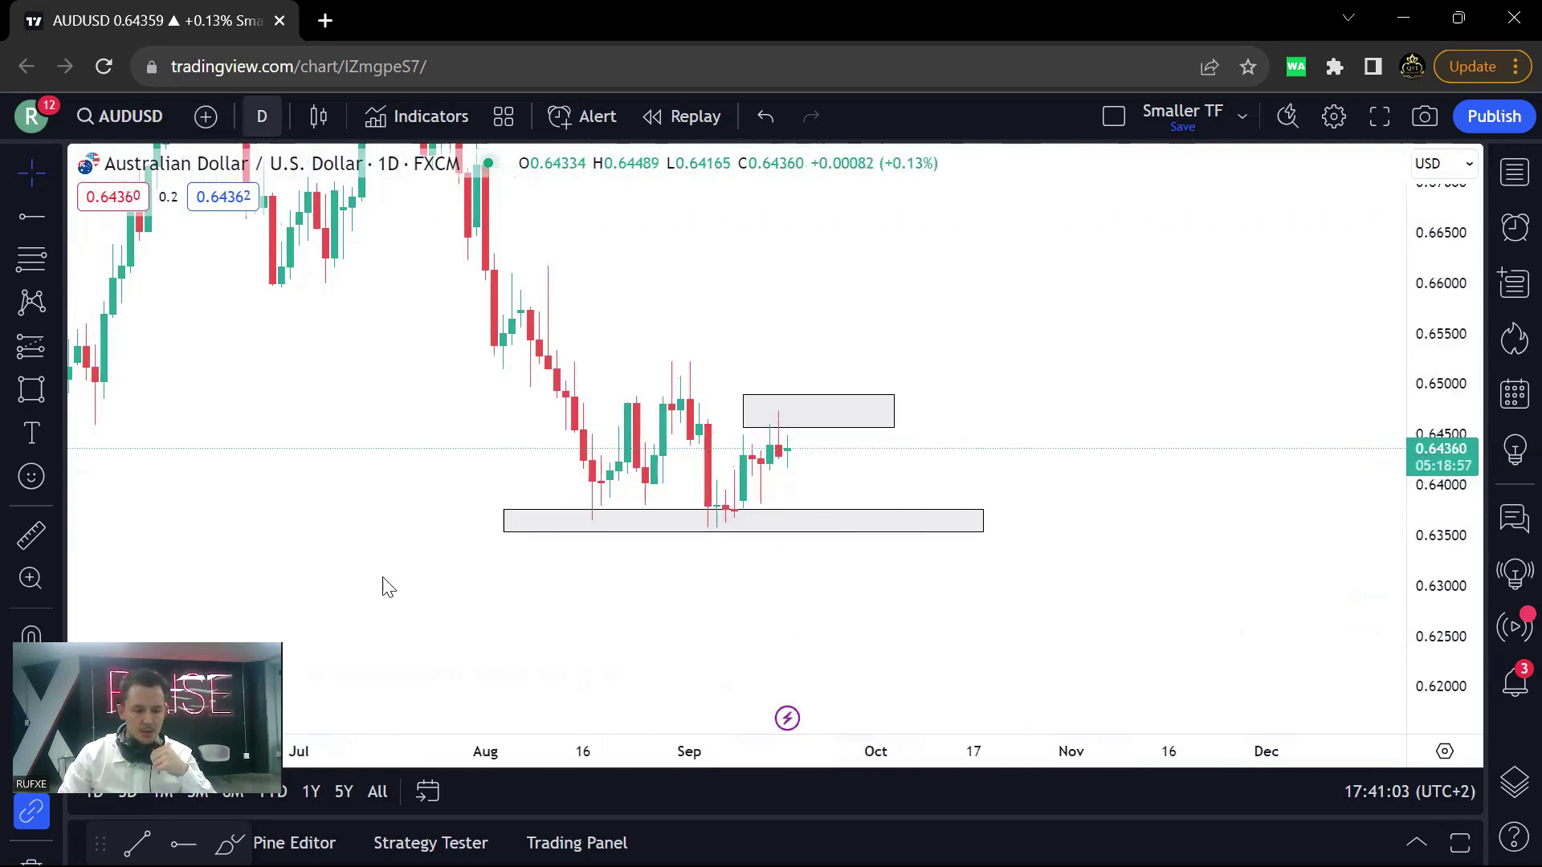
pyautogui.scroll(-3, 410, 620)
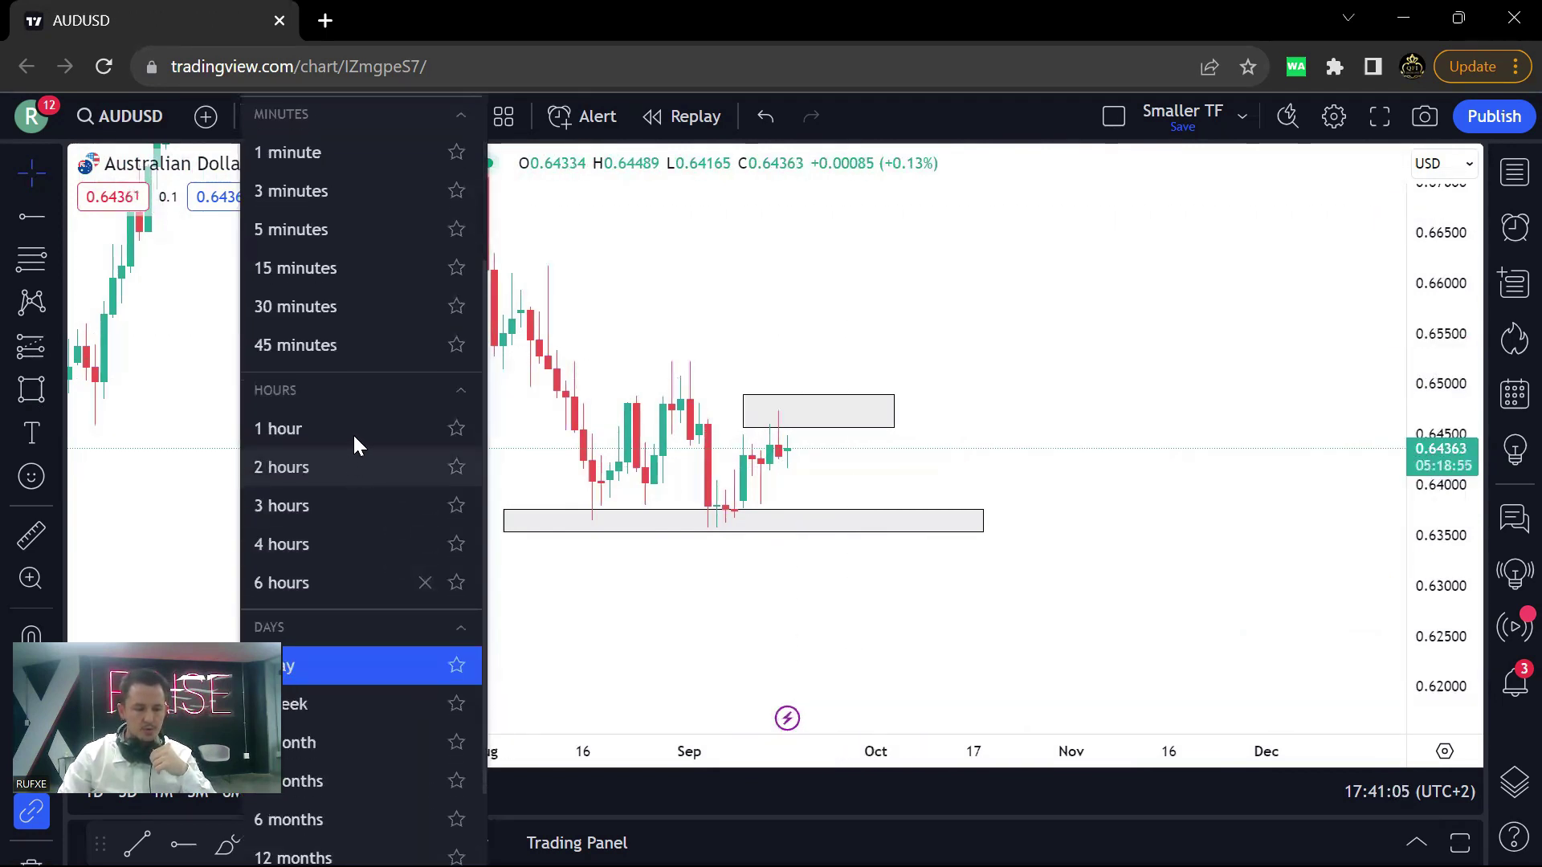
pyautogui.click(357, 466)
pyautogui.scroll(-3, 1205, 450)
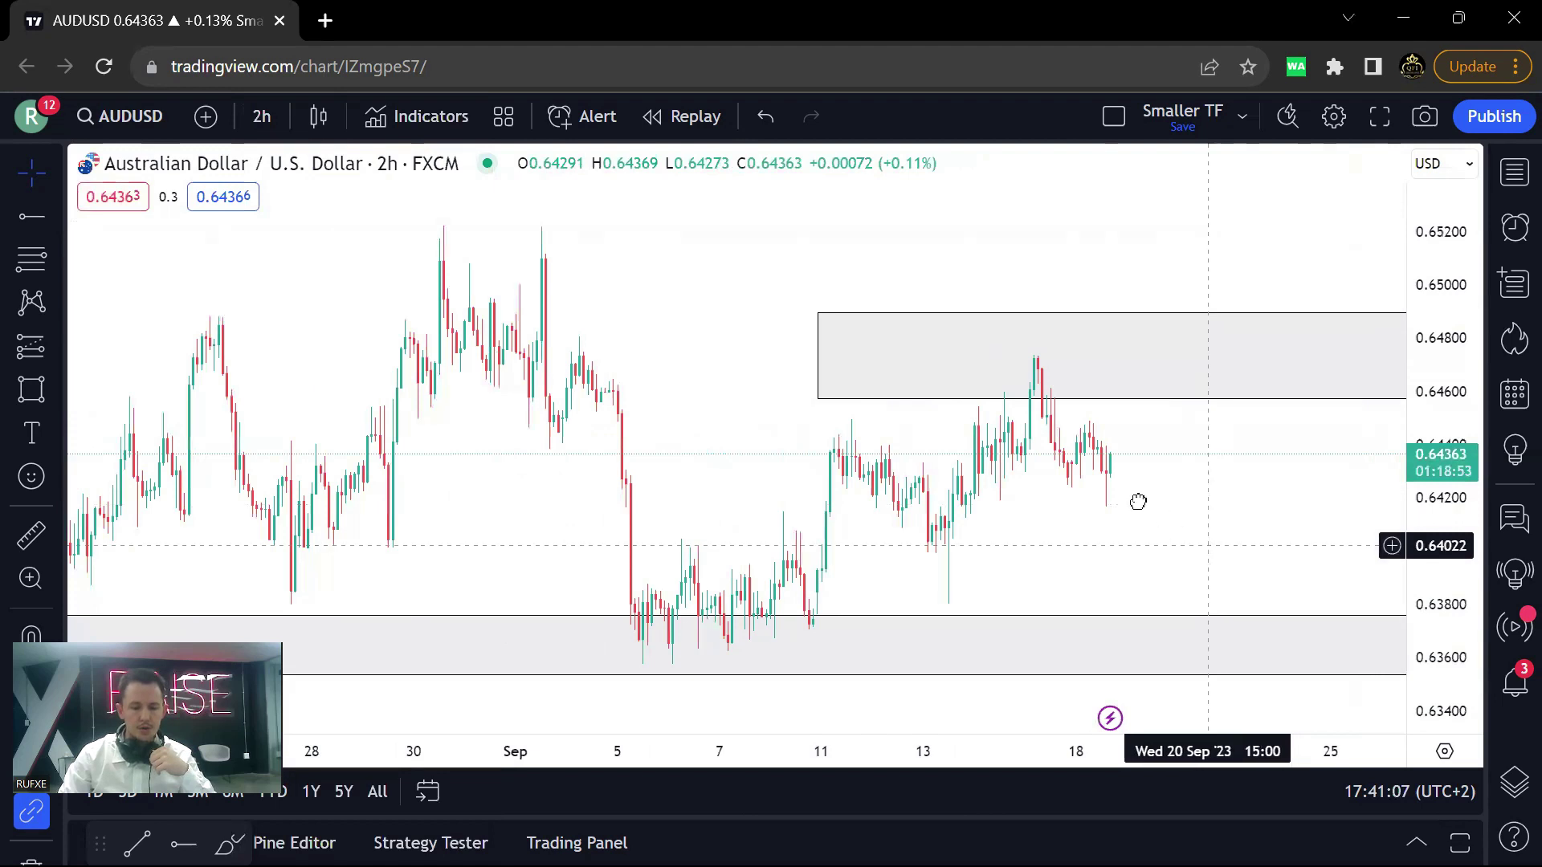
pyautogui.moveTo(1138, 502); pyautogui.dragTo(1097, 473)
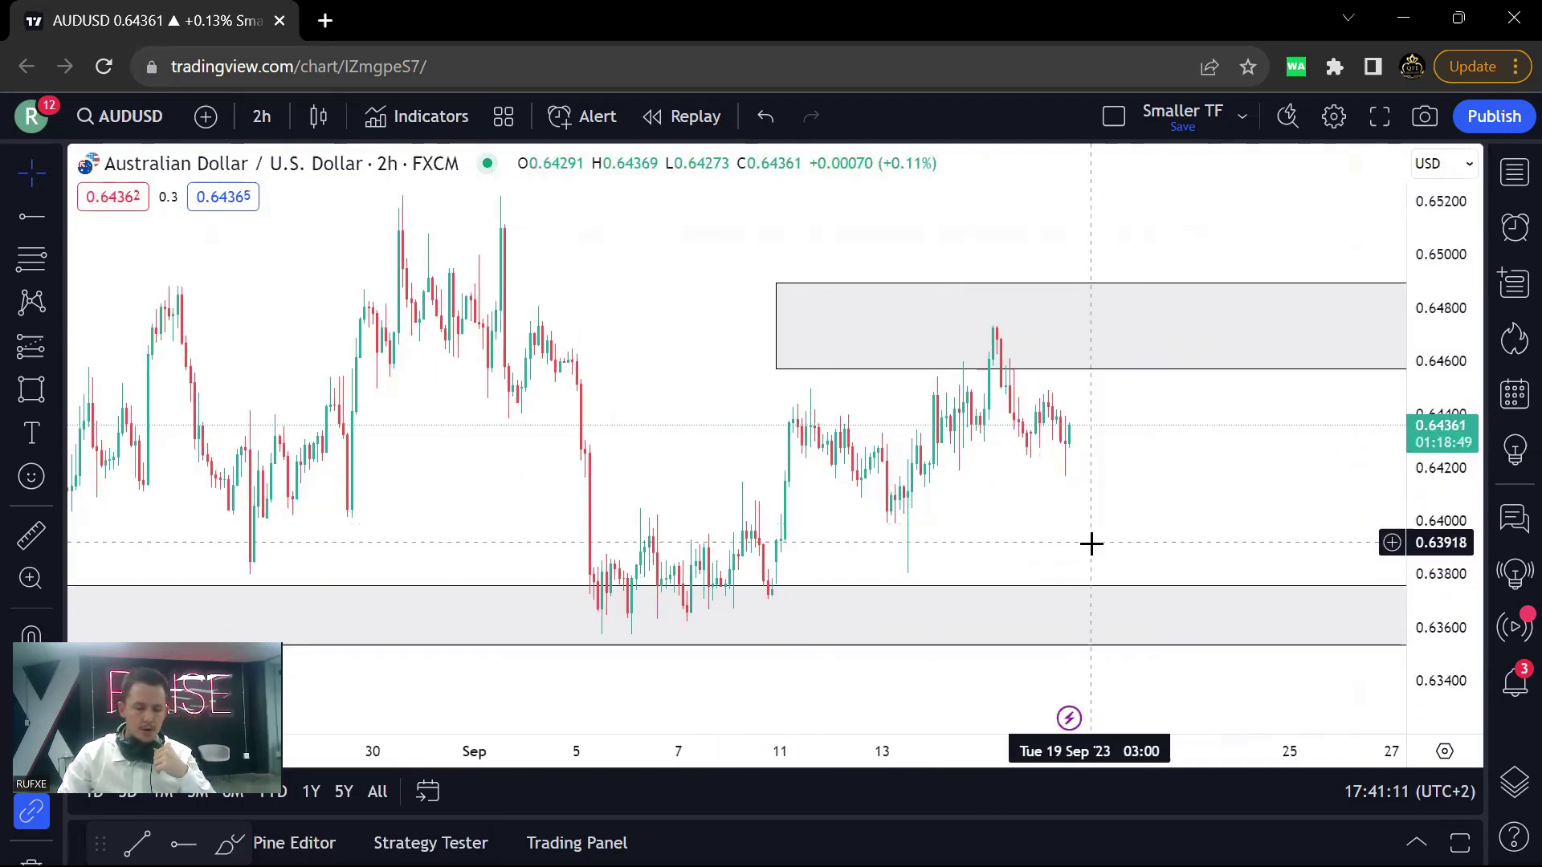
# - Draw a rising trend line from the 6 September low at 0.63565 along the higher lows to about 13 September
pyautogui.click(31, 389)
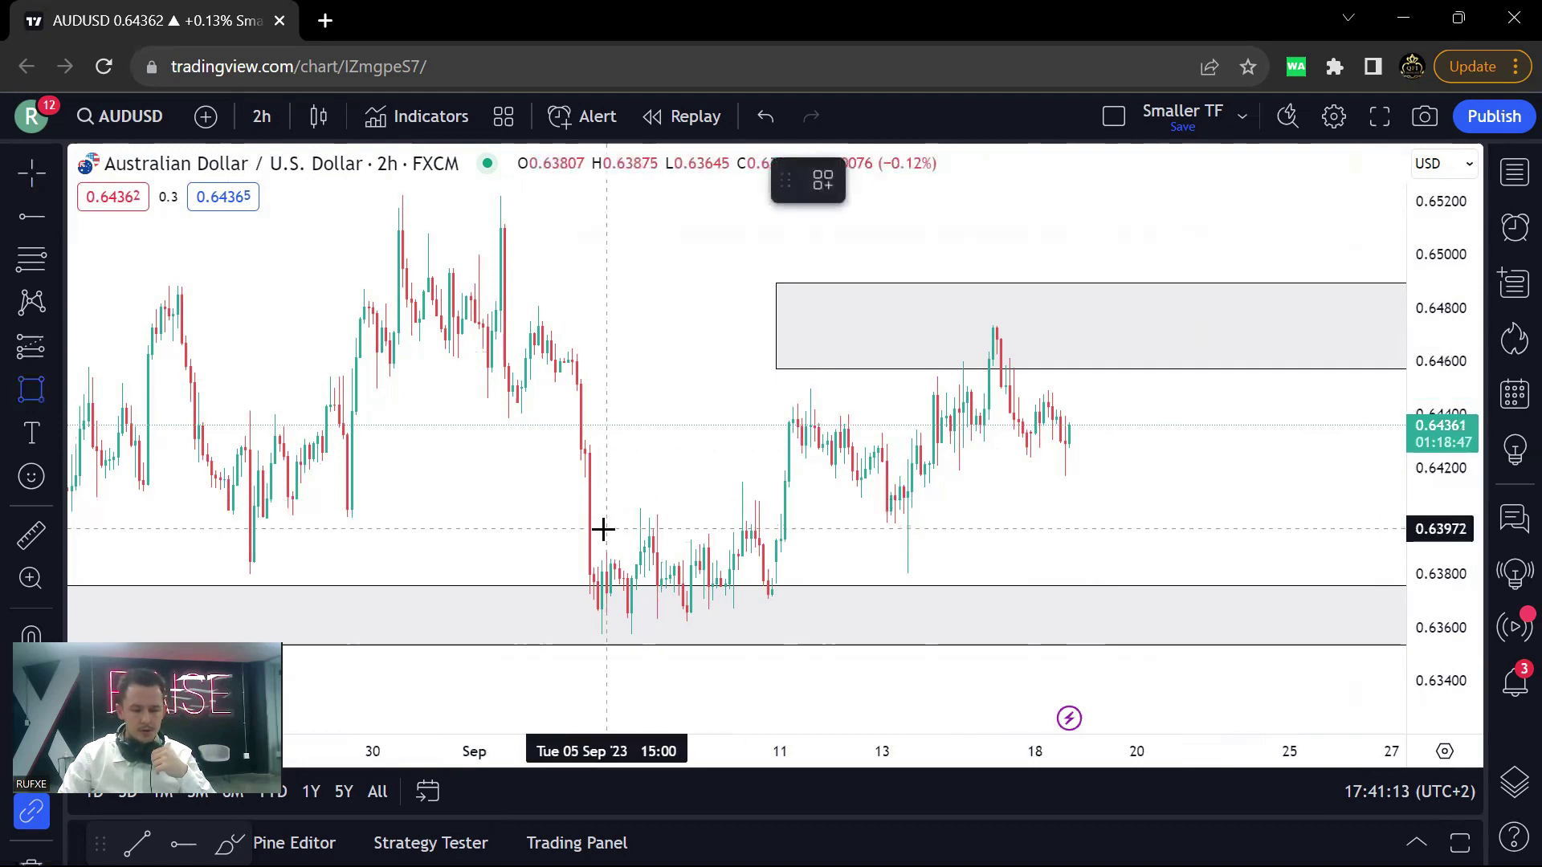
pyautogui.click(57, 216)
pyautogui.click(153, 155)
pyautogui.click(627, 637)
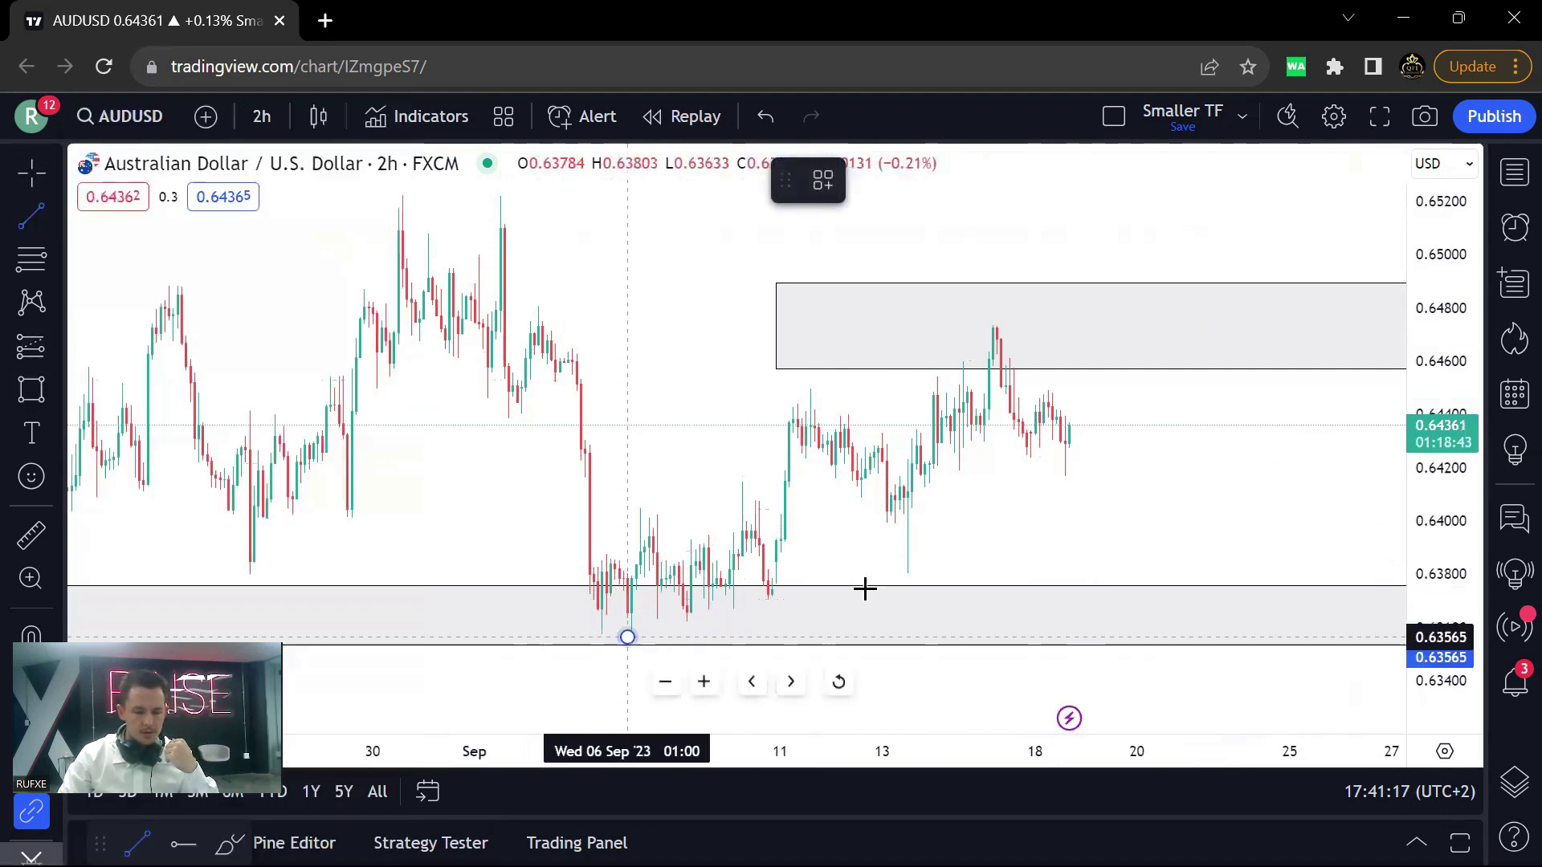
pyautogui.click(897, 564)
# - Draw a rectangle over the highs above the trend line, from 0.63999 on 4 September to 0.64149 on 12 September
pyautogui.moveTo(772, 641); pyautogui.dragTo(860, 540)
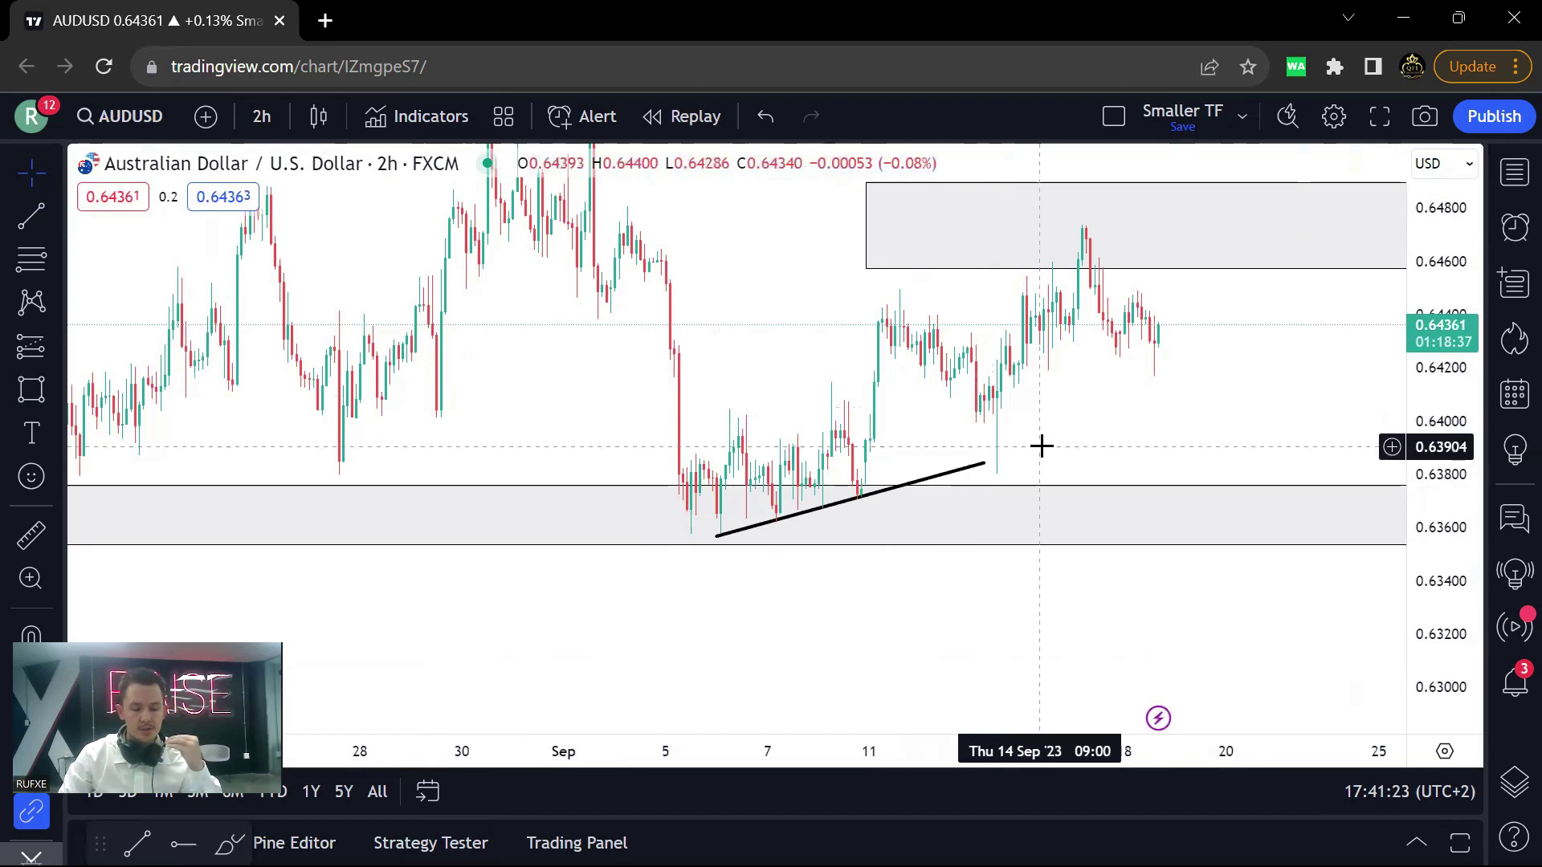
pyautogui.moveTo(1106, 429); pyautogui.dragTo(1021, 459)
pyautogui.click(31, 391)
pyautogui.click(538, 452)
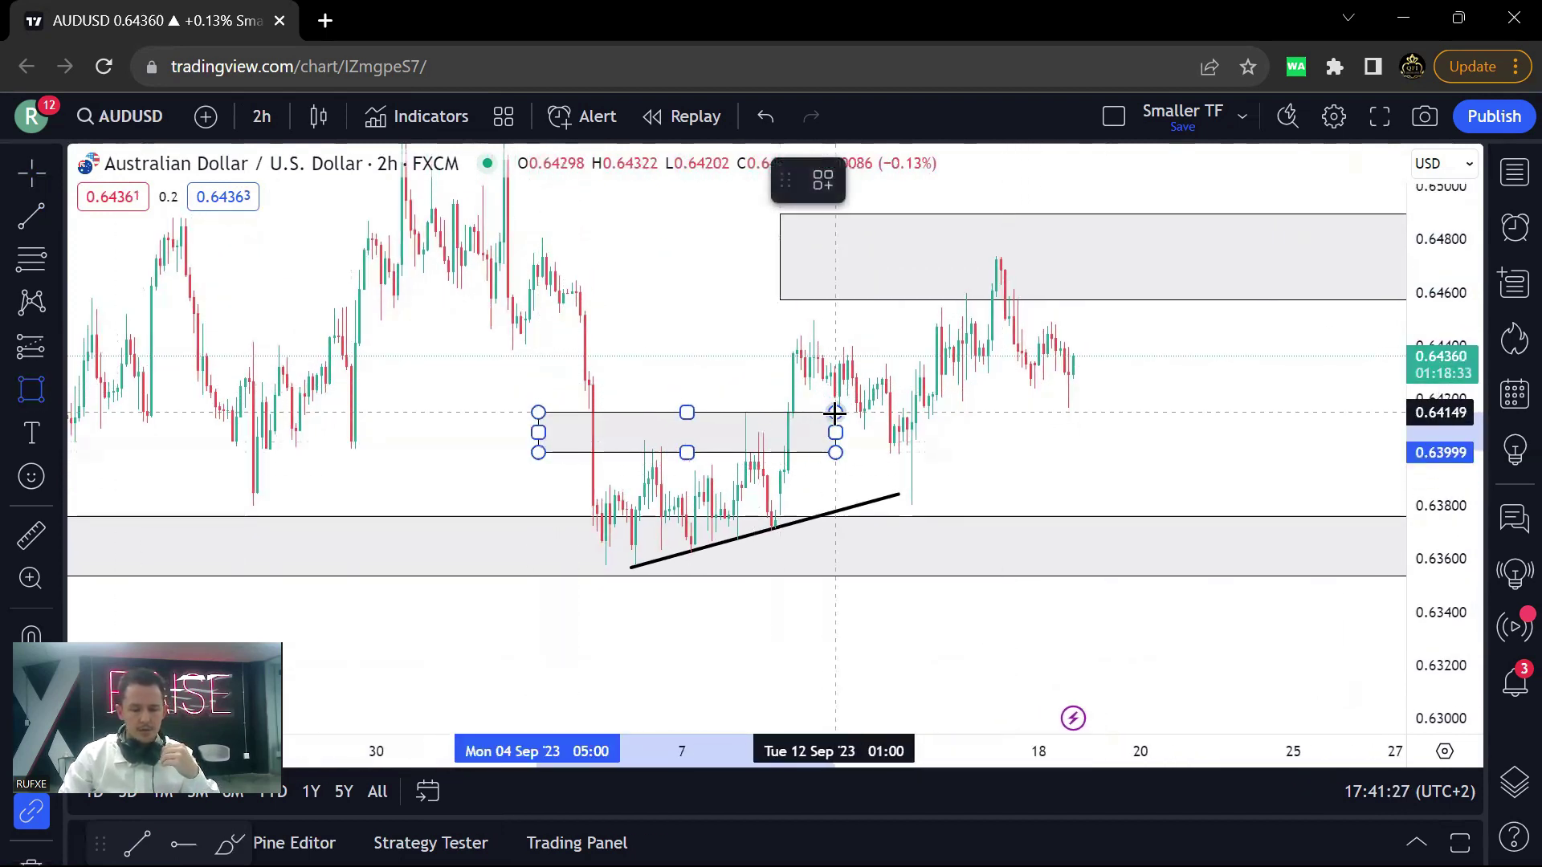
pyautogui.click(835, 414)
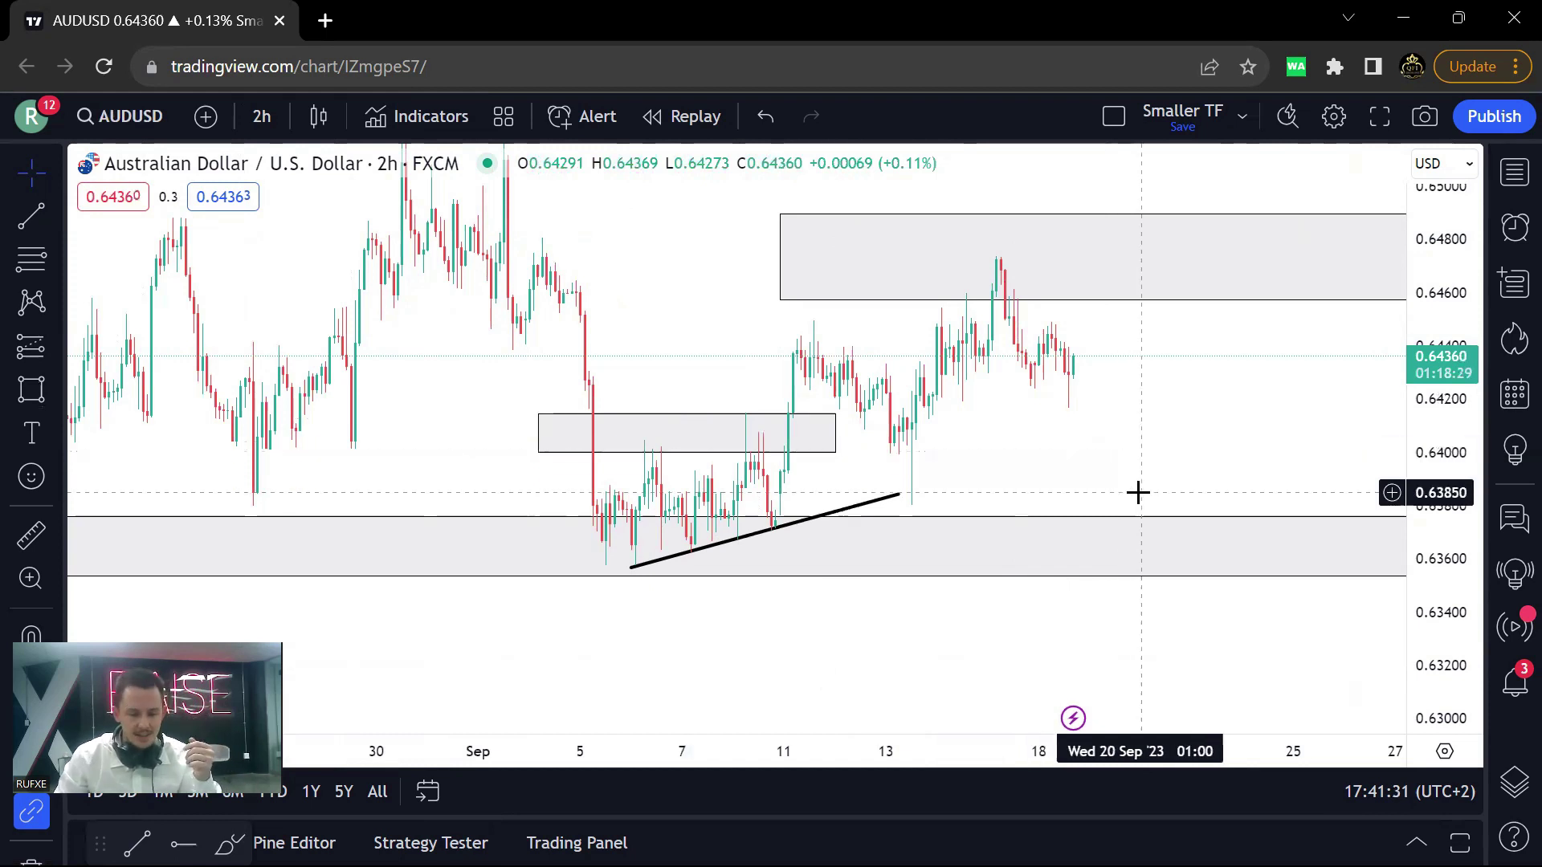
# - Place a Fibonacci retracement from the 6 September low up to 0.64483 on 14 September, and shift its starting anchor earlier to 0.63583
pyautogui.moveTo(1111, 458); pyautogui.dragTo(1058, 470)
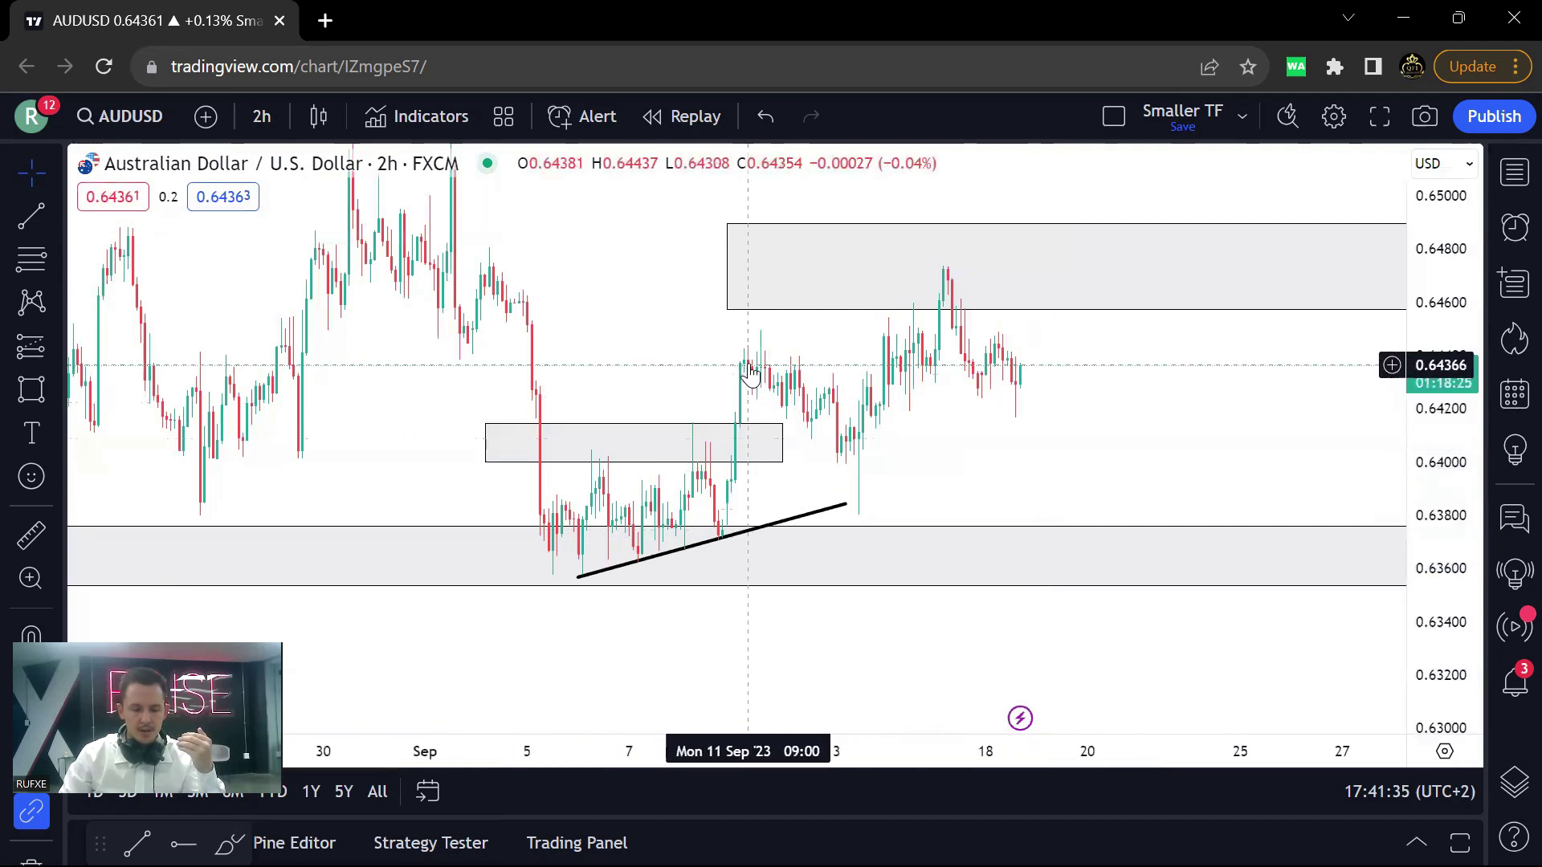
pyautogui.click(26, 275)
pyautogui.click(579, 574)
pyautogui.click(926, 333)
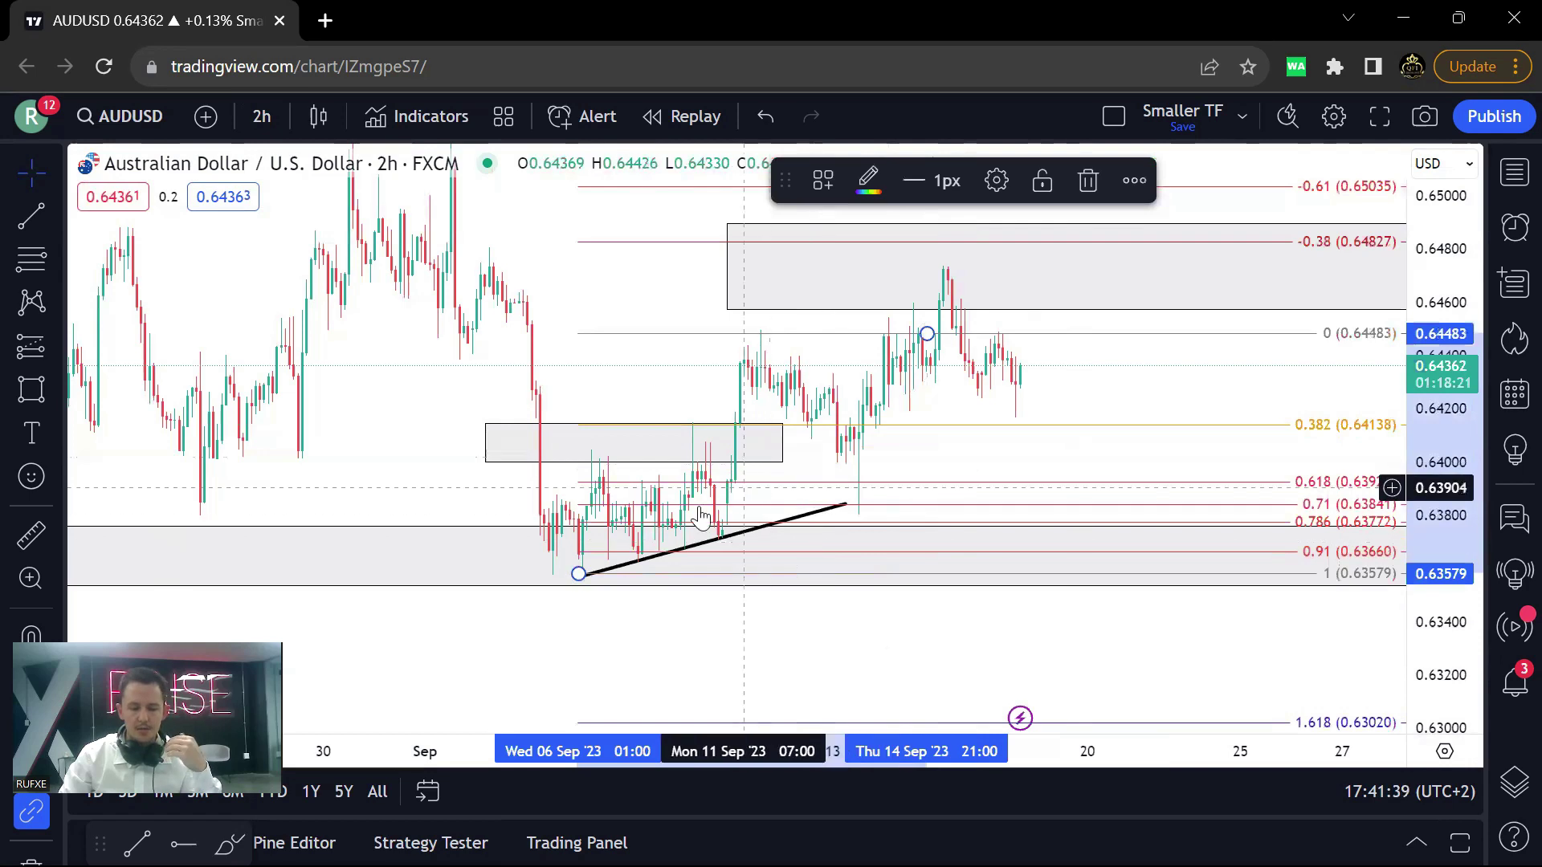
pyautogui.moveTo(579, 575)
pyautogui.mouseDown()
pyautogui.moveTo(660, 558)
pyautogui.moveTo(686, 535)
pyautogui.moveTo(500, 573)
pyautogui.mouseUp()
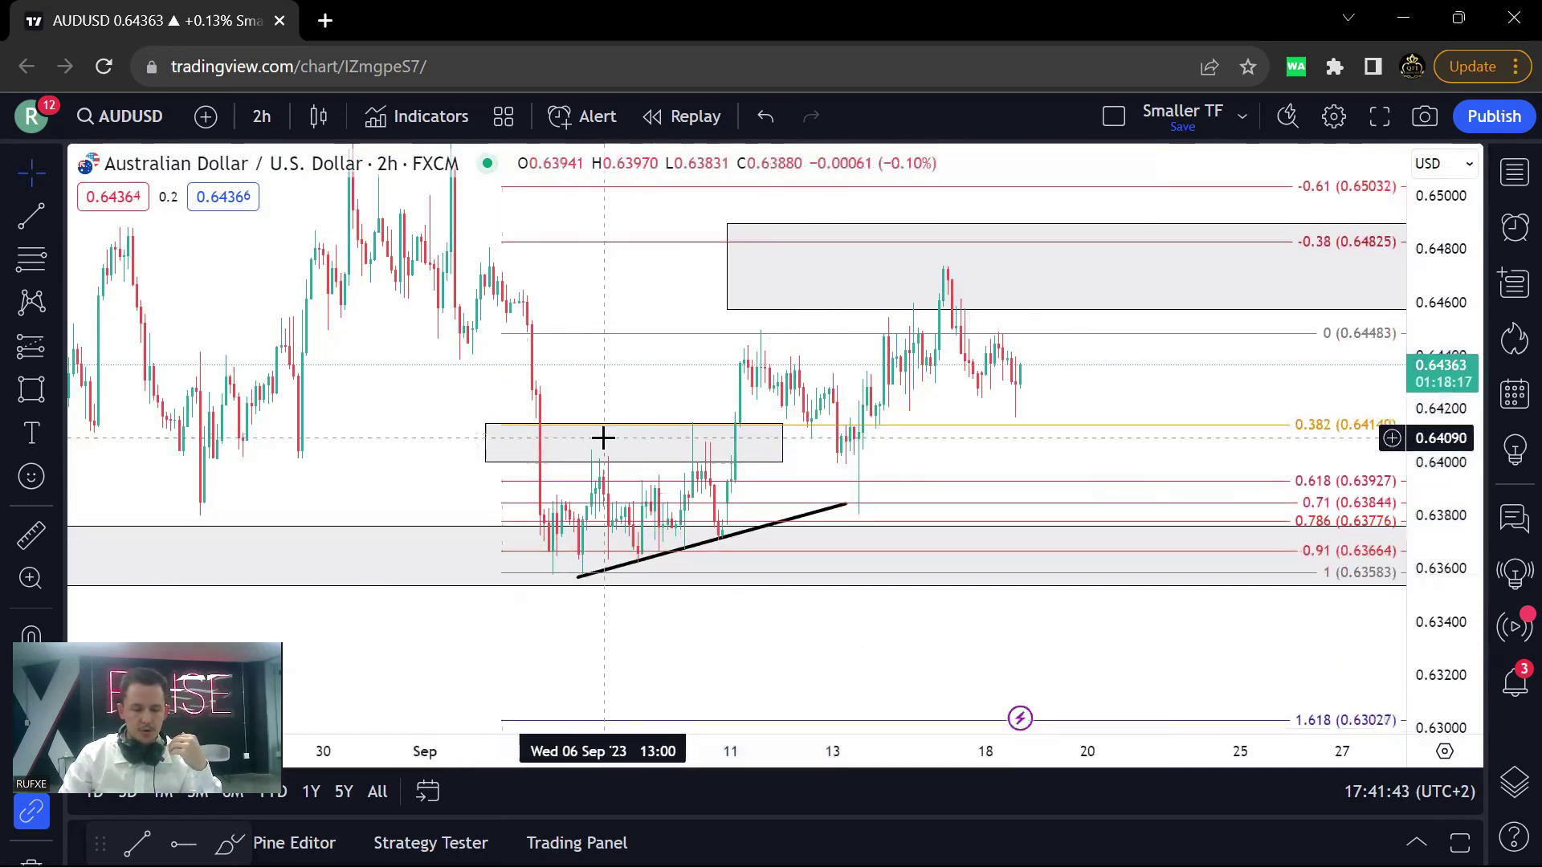
pyautogui.moveTo(612, 436); pyautogui.dragTo(984, 464)
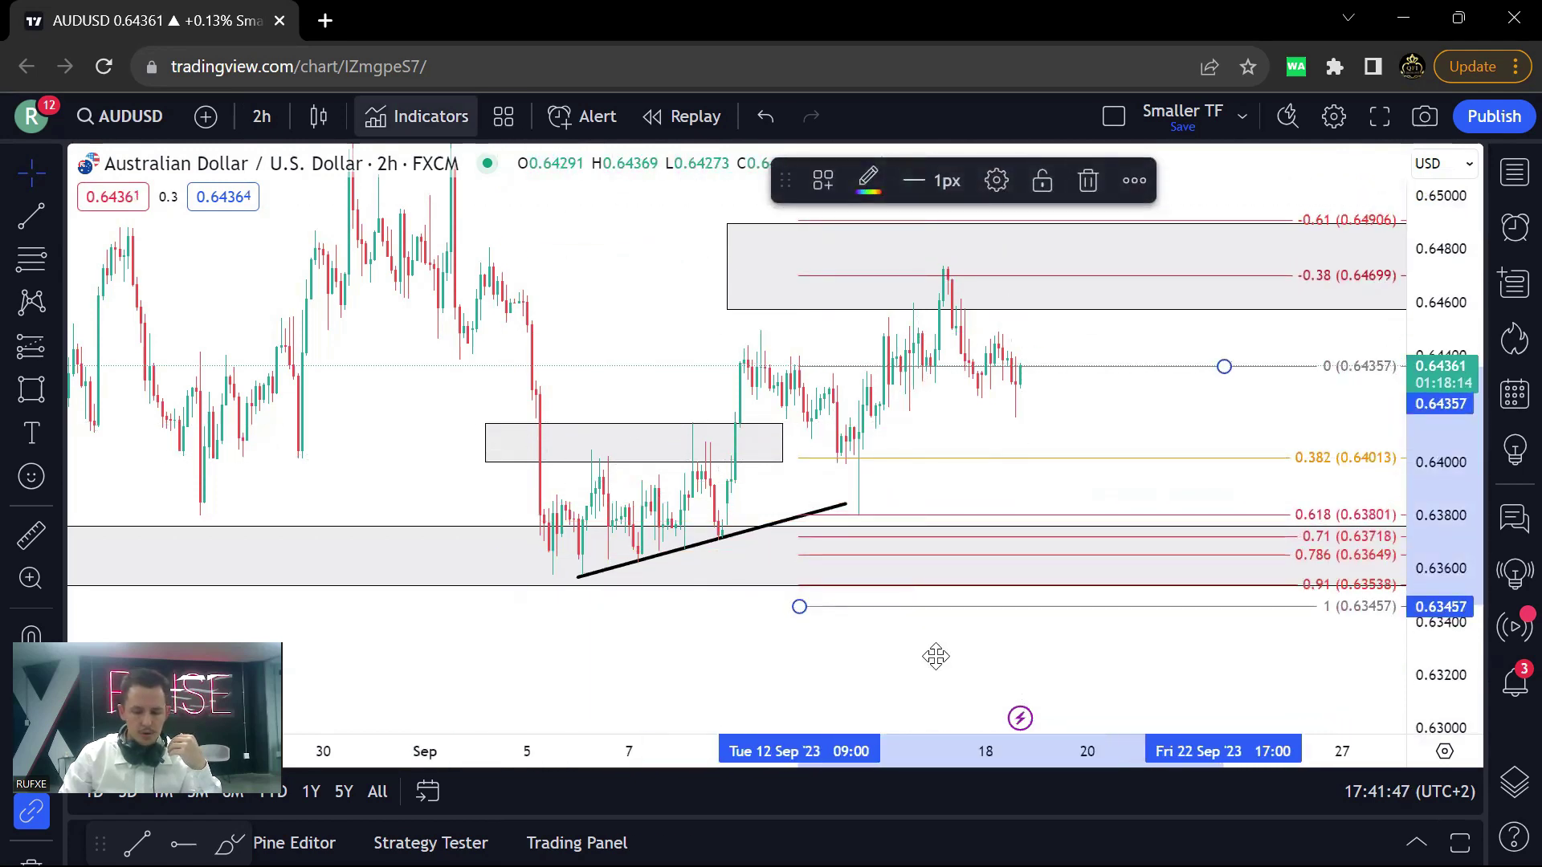
pyautogui.moveTo(786, 321); pyautogui.dragTo(684, 309)
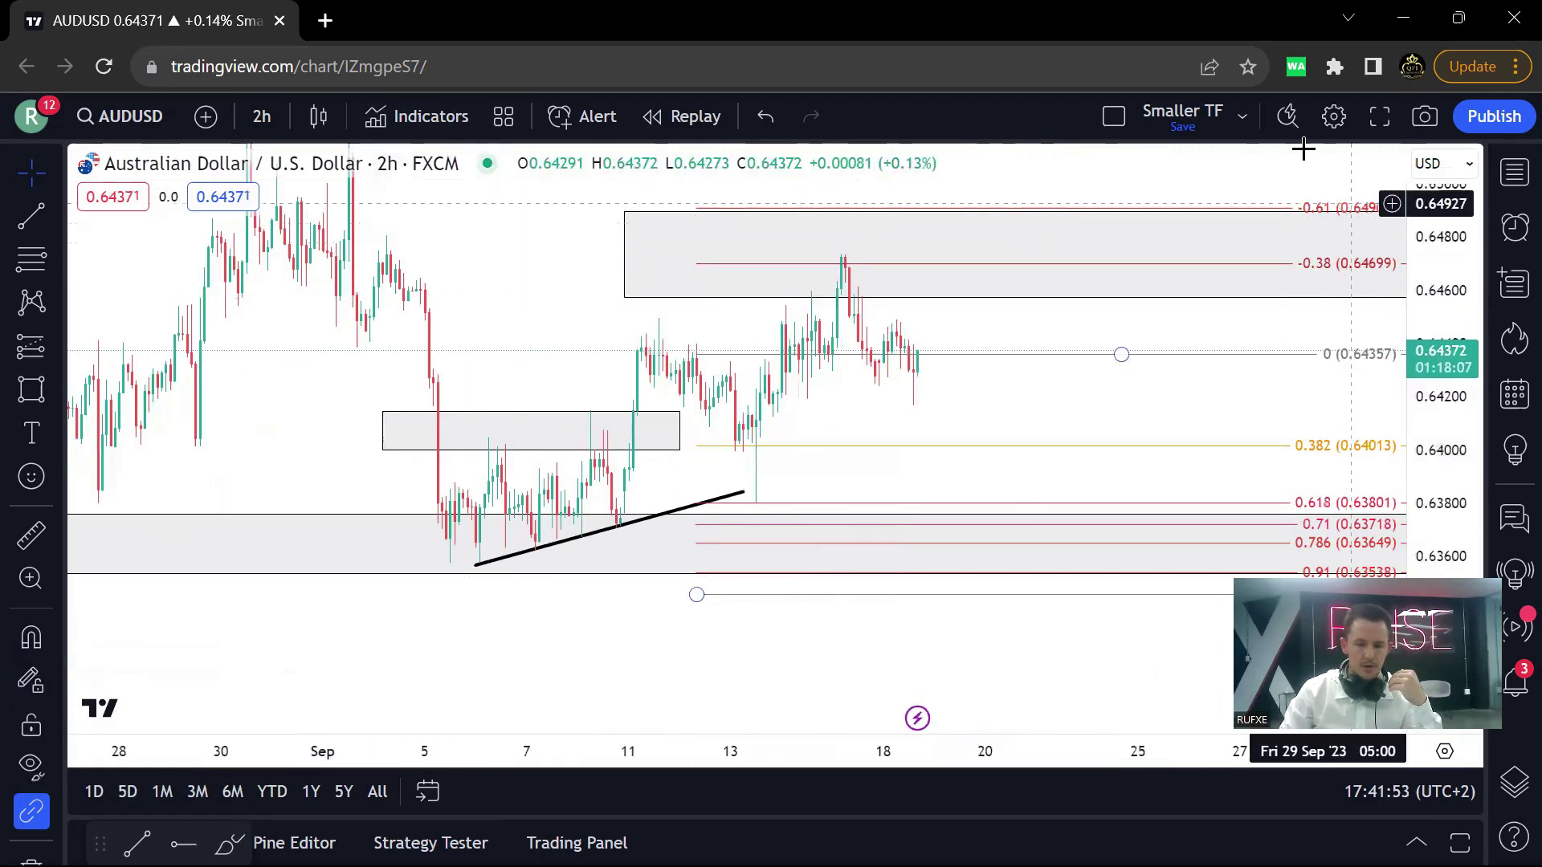
pyautogui.hotkey('ctrl', 'z')
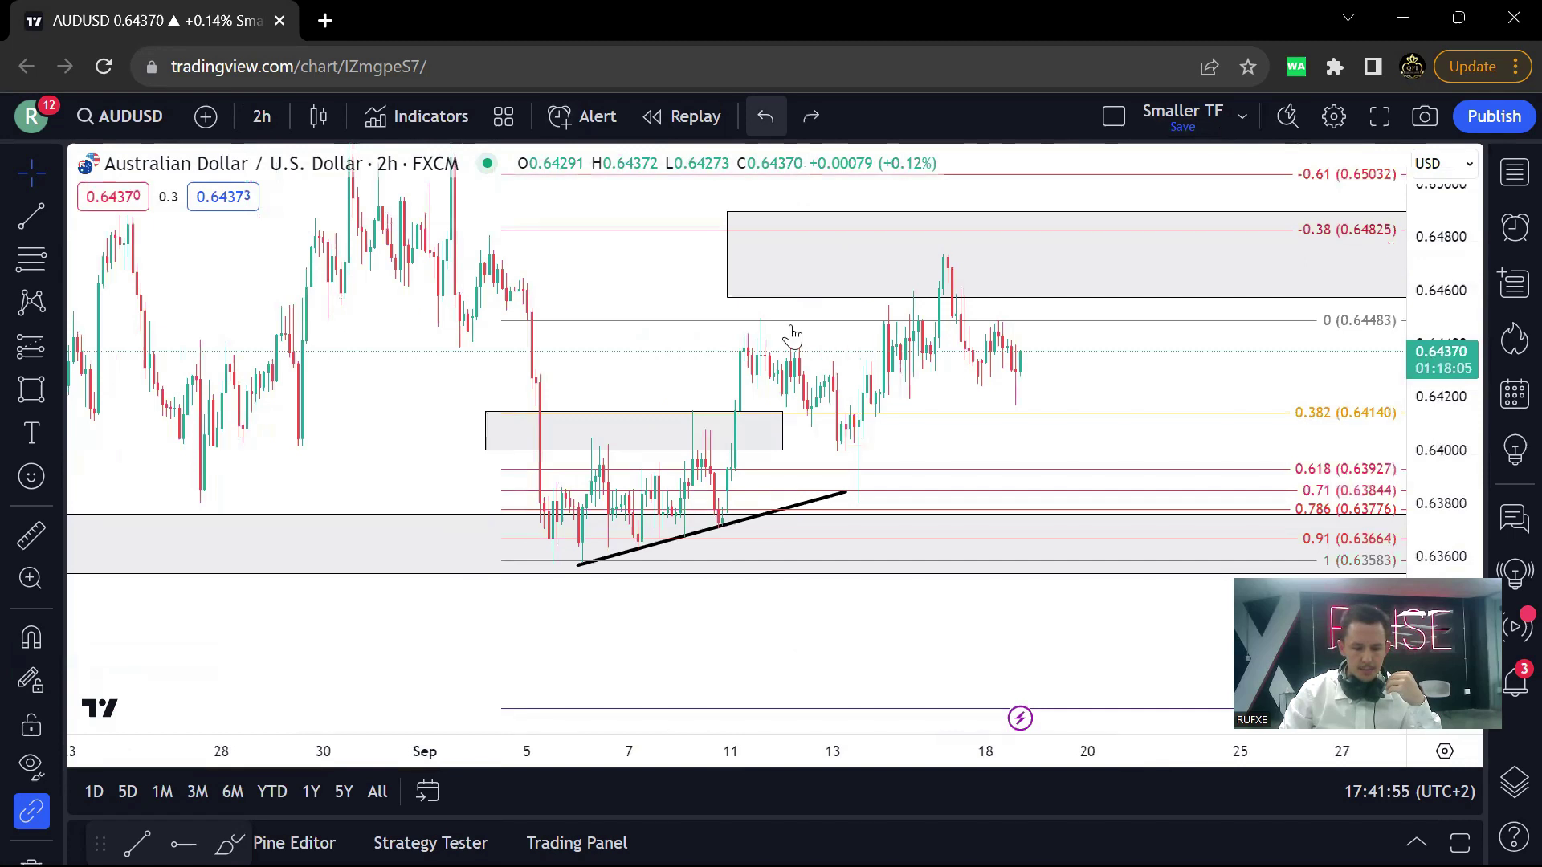
# - Move the small rectangle onto the 0.618 to 0.786 retracement area at the 13 September low, and delete the Fibonacci retracement
pyautogui.moveTo(542, 450); pyautogui.dragTo(813, 507)
pyautogui.click(1321, 410)
pyautogui.press('Delete')
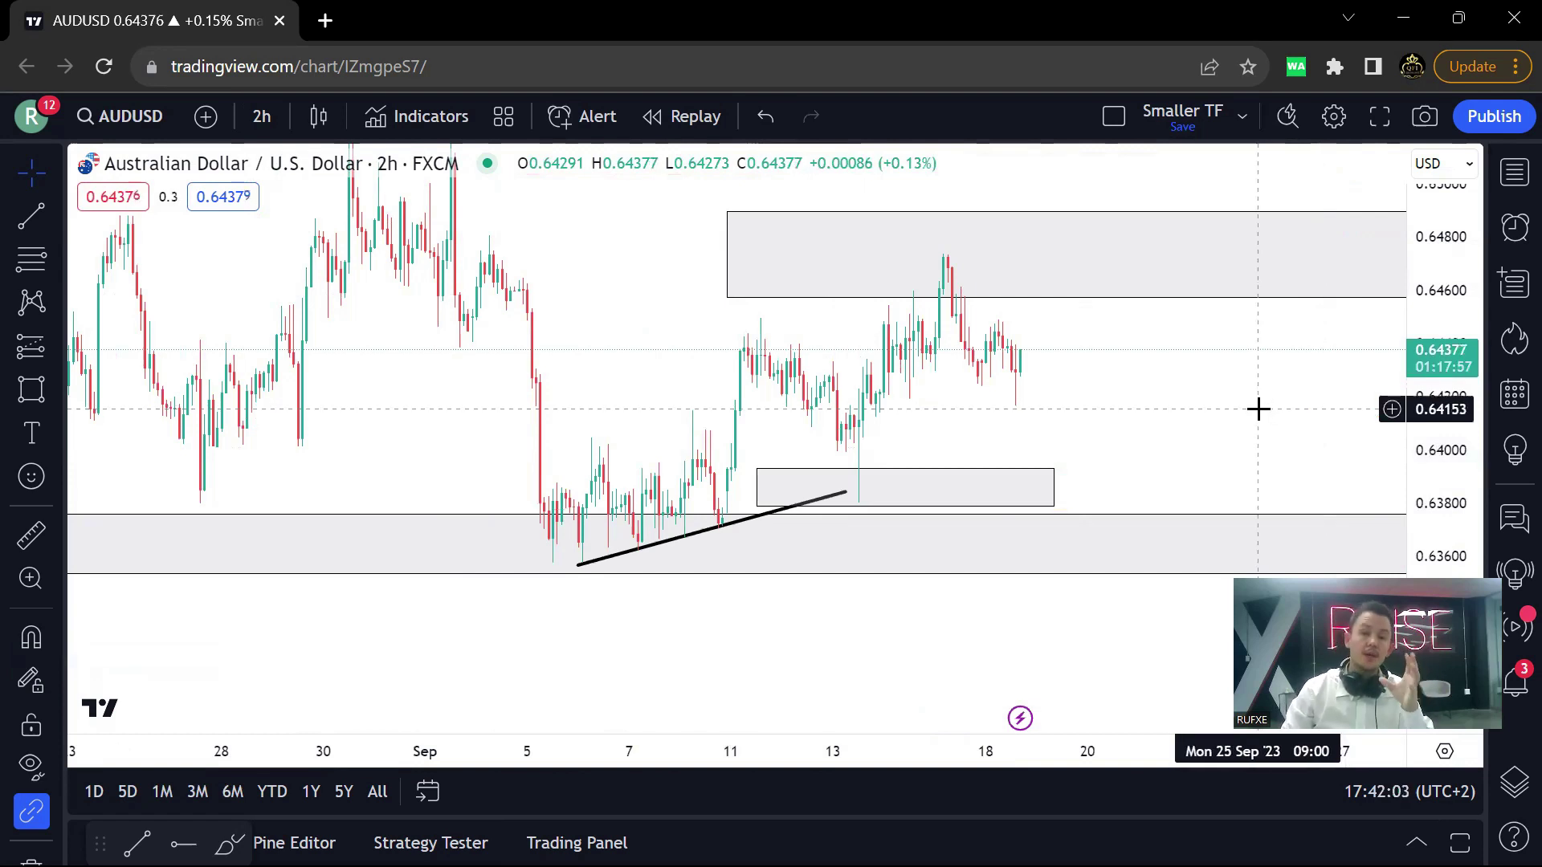
# - Extend the rising trend line's upper end to about 0.6400 near 18 September
pyautogui.scroll(1, 884, 455)
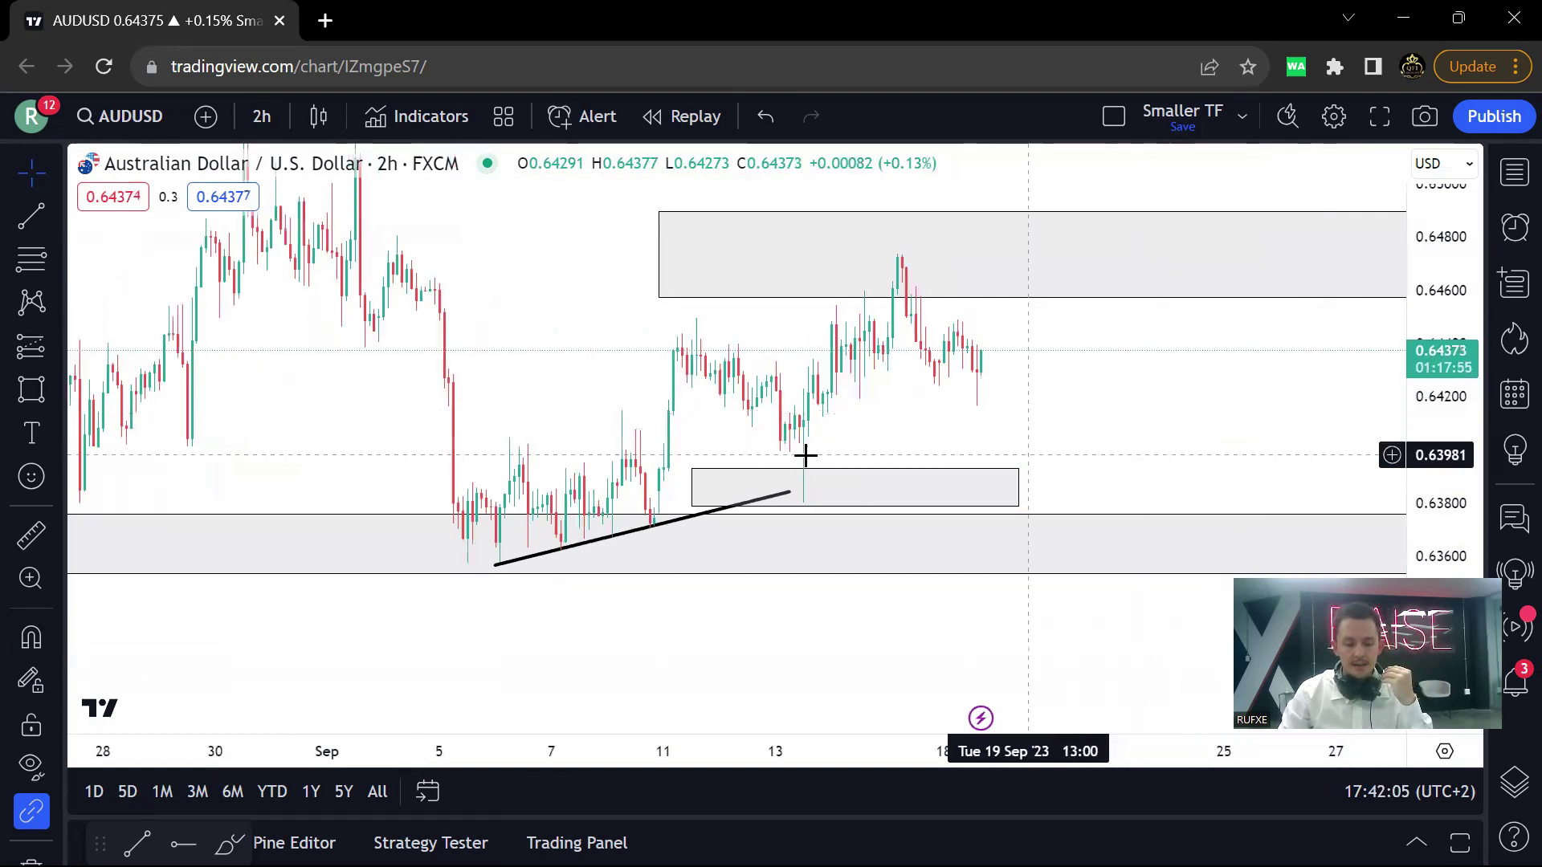
pyautogui.moveTo(791, 494); pyautogui.dragTo(953, 450)
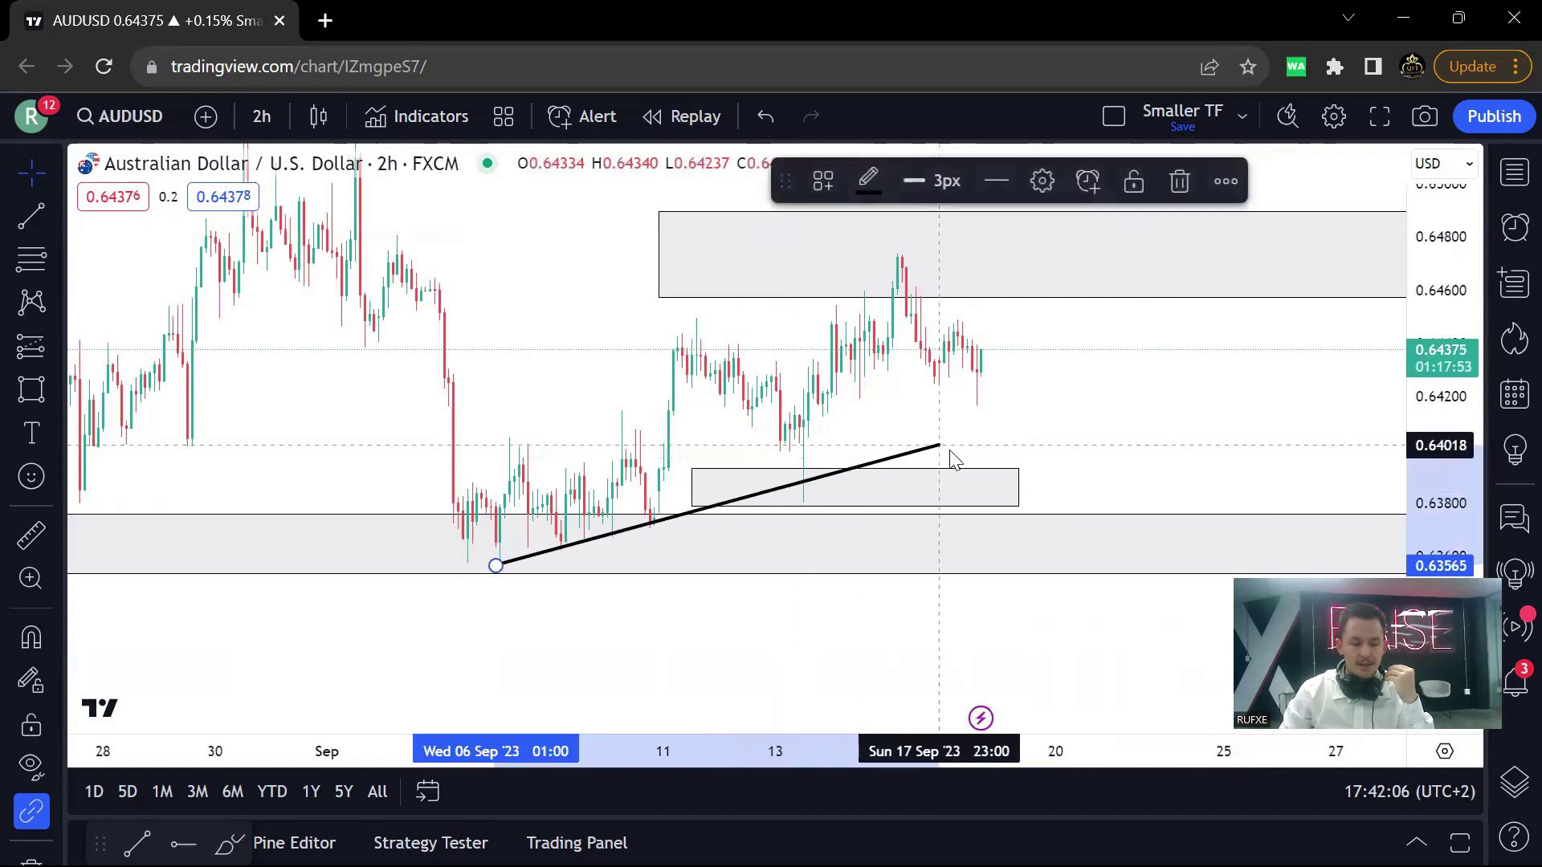
pyautogui.click(1056, 376)
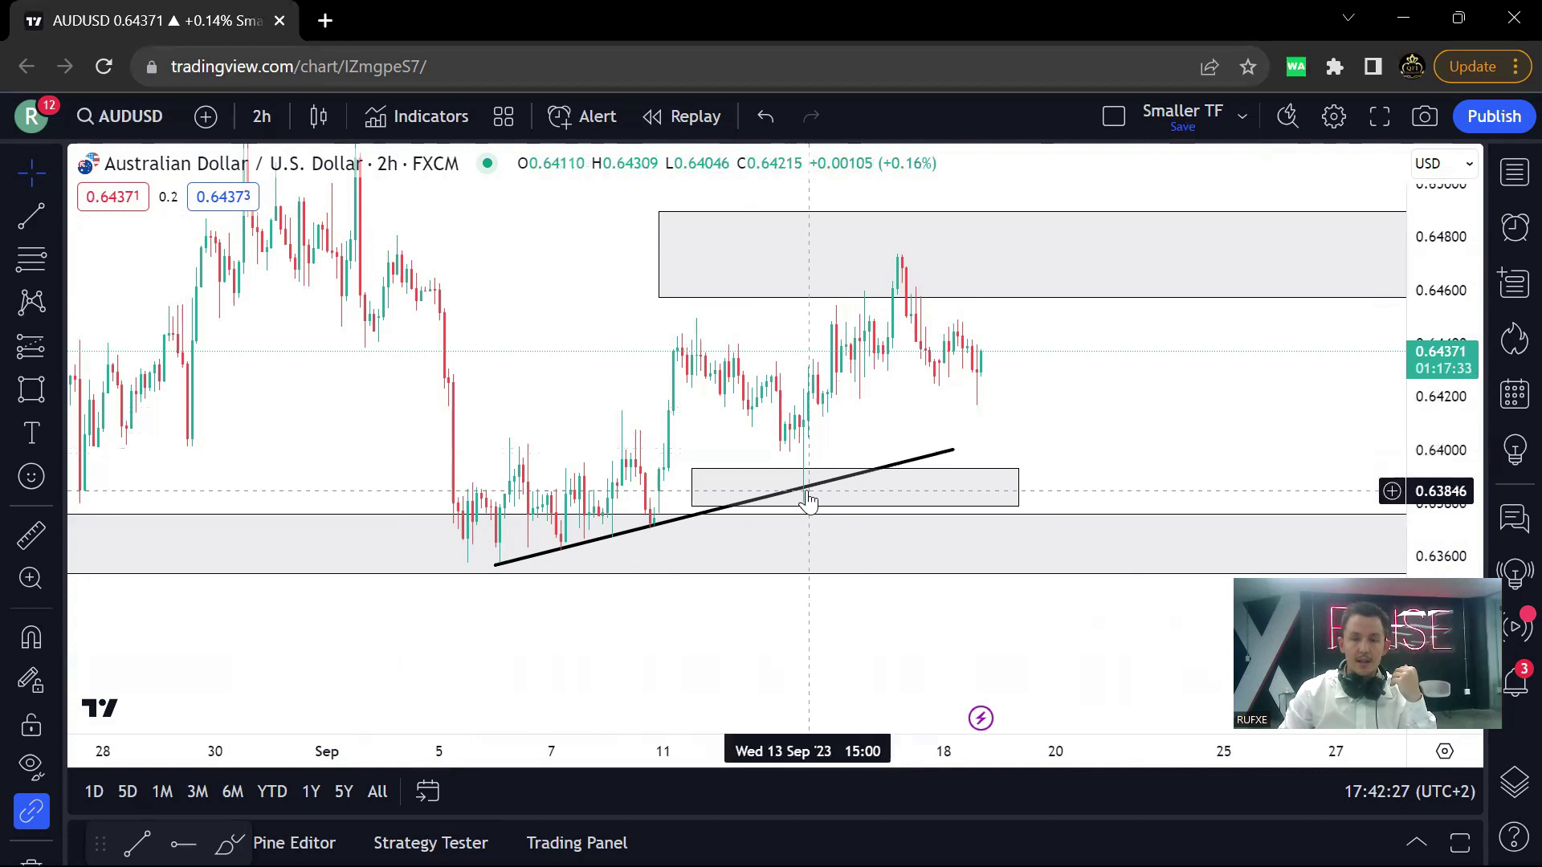
# - Draw a falling trend line from 0.64515 on 11 September down to the rising trend line at about 0.6398 near 18 September
pyautogui.scroll(1, 860, 474)
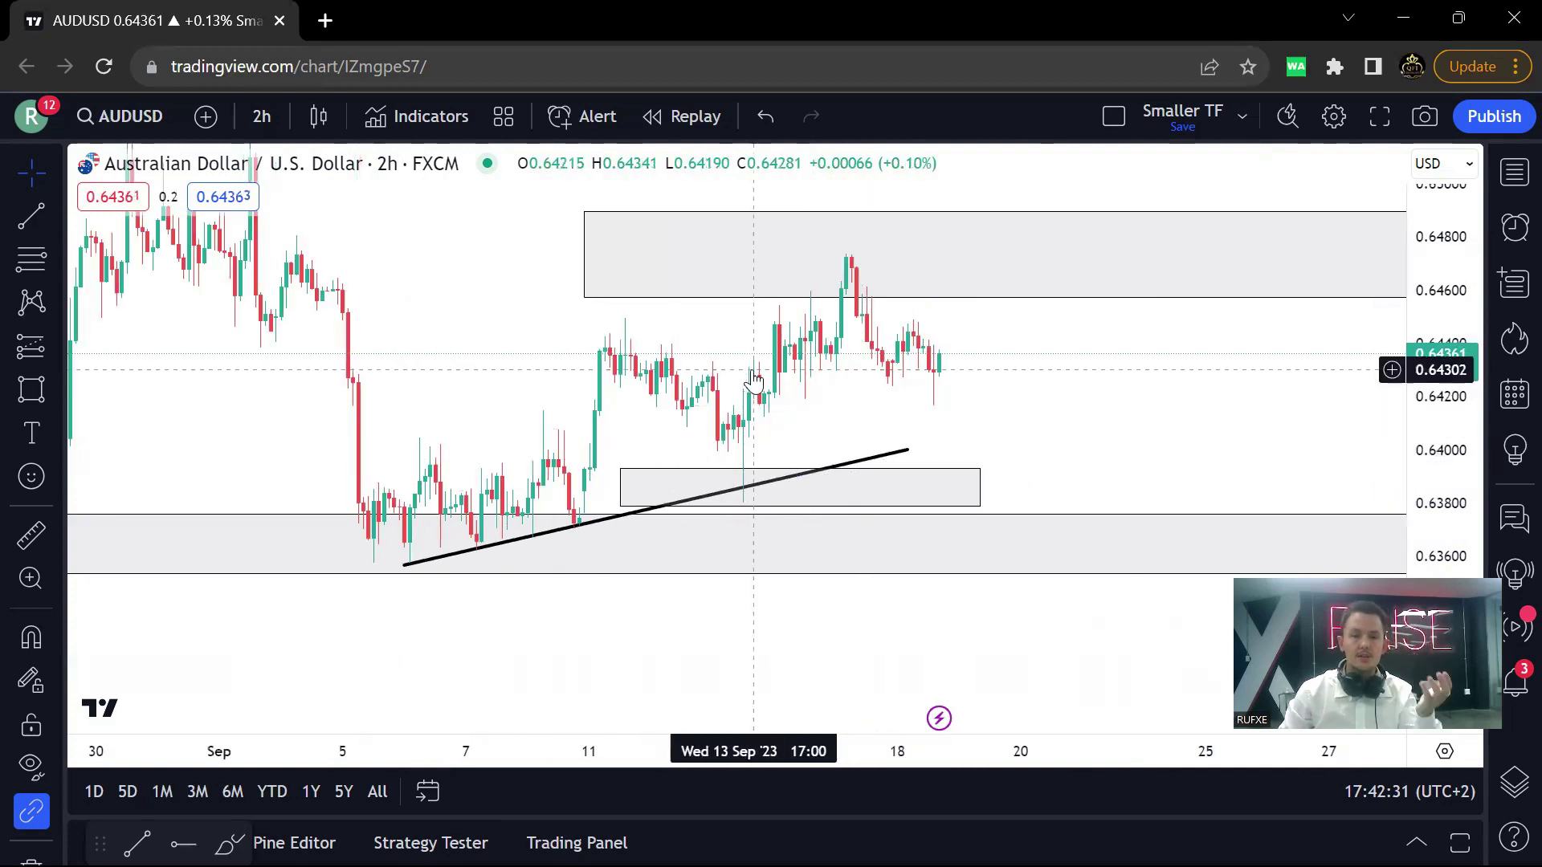
pyautogui.scroll(-2, 974, 374)
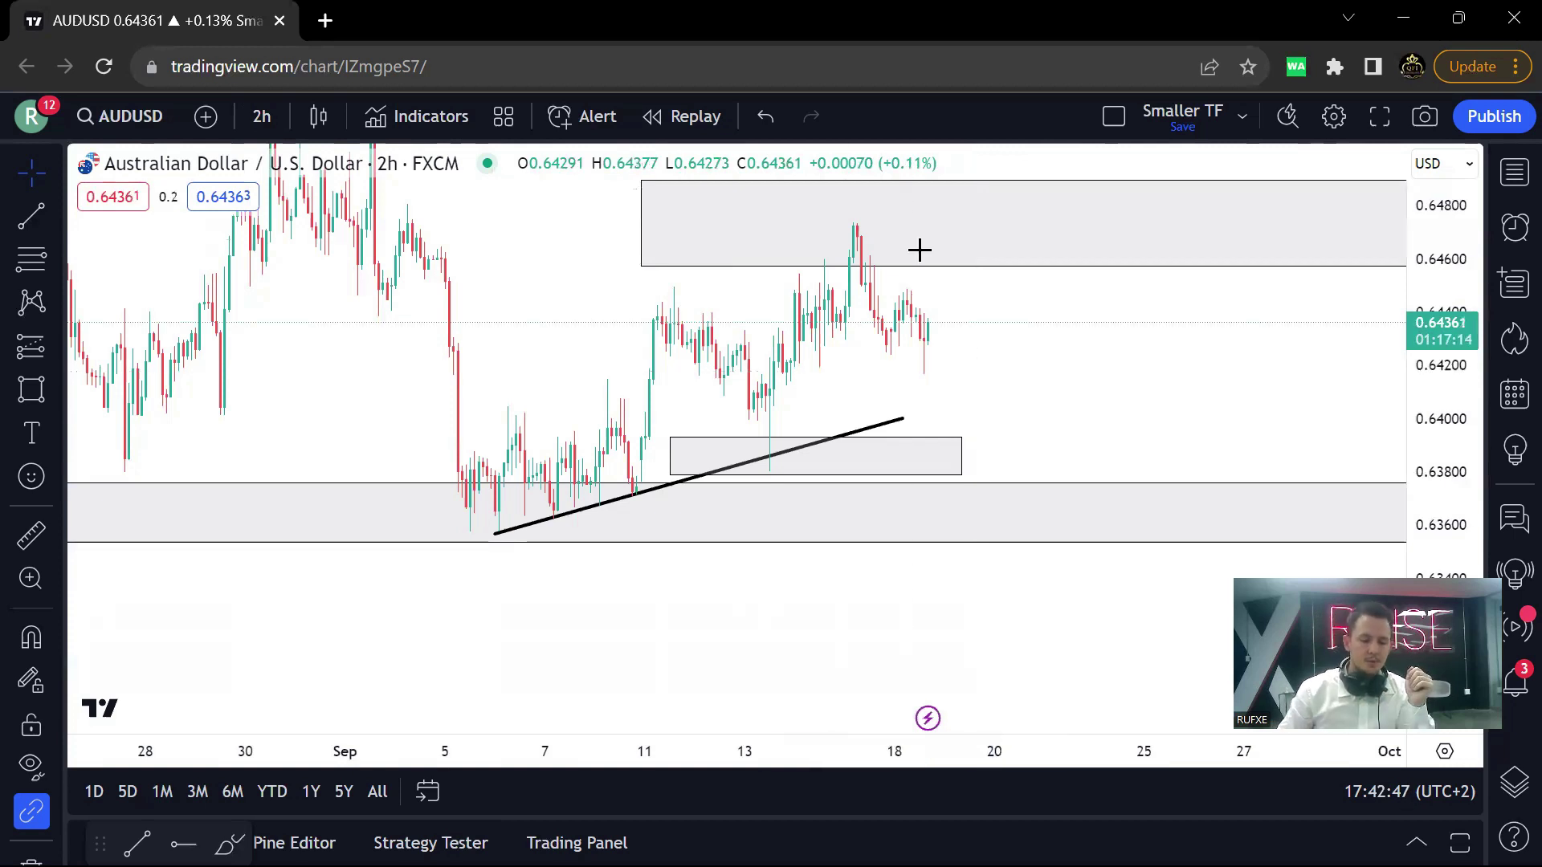
pyautogui.click(675, 281)
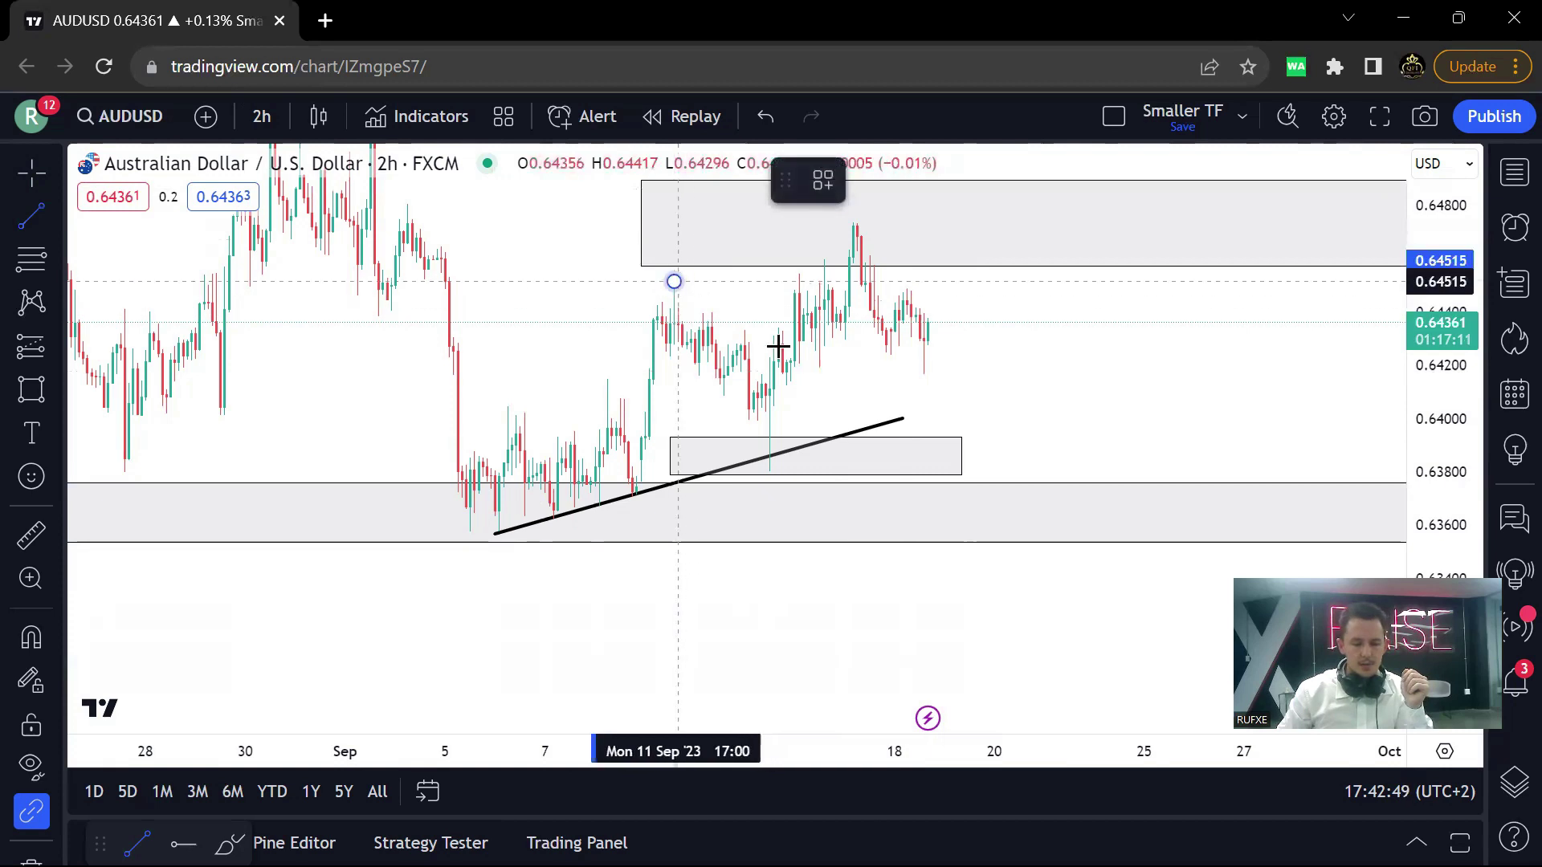
pyautogui.click(887, 423)
pyautogui.click(922, 406)
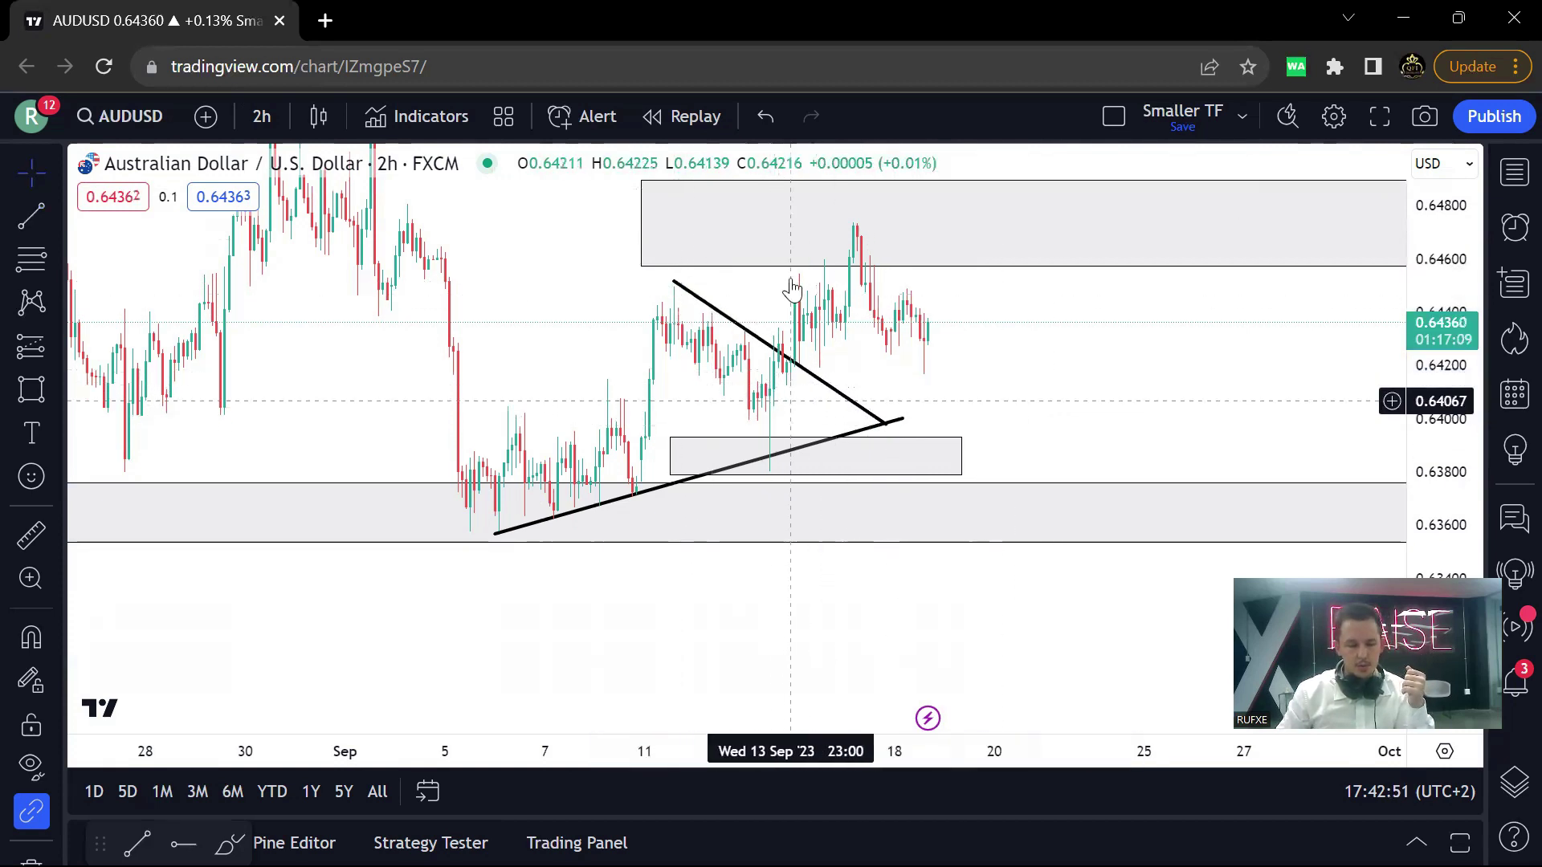
# - Switch the AUDUSD chart to the 30-minute timeframe and show the price action around both trend lines from 7 September onward
pyautogui.click(261, 116)
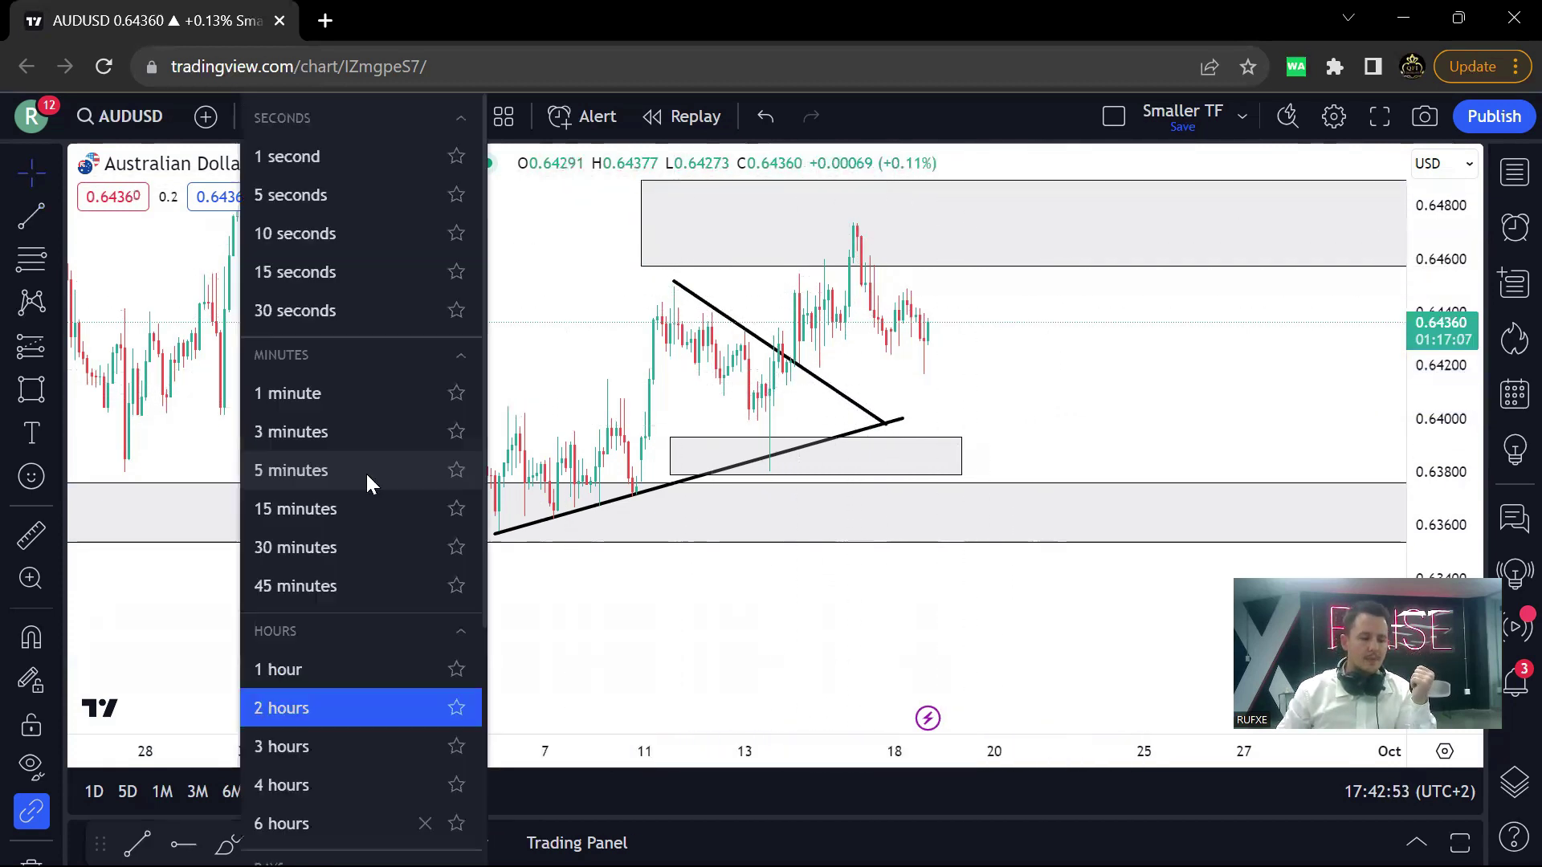
pyautogui.click(346, 537)
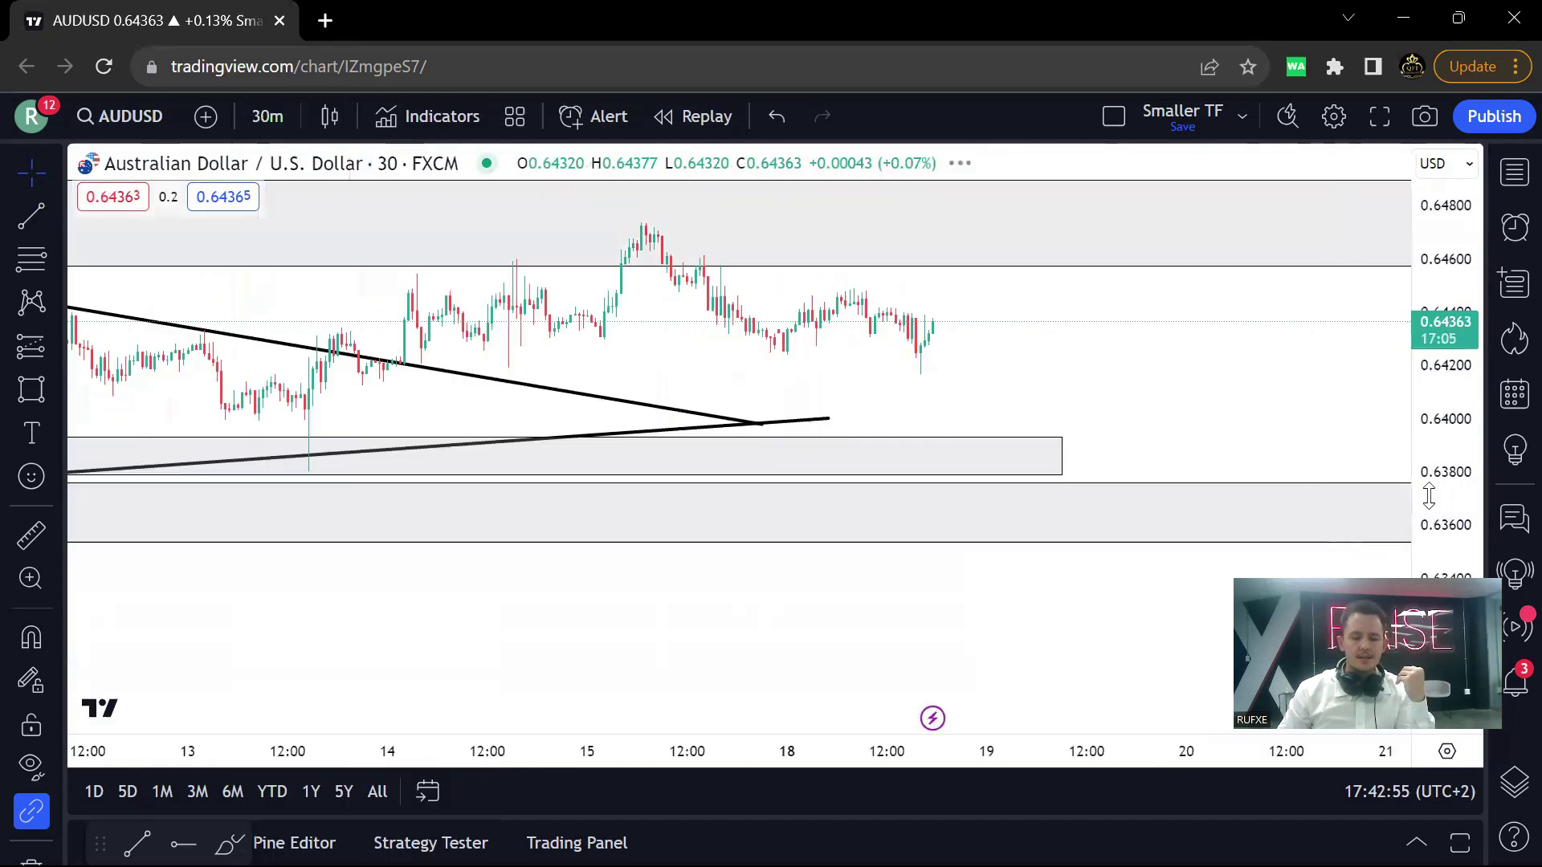
pyautogui.scroll(-5, 1242, 282)
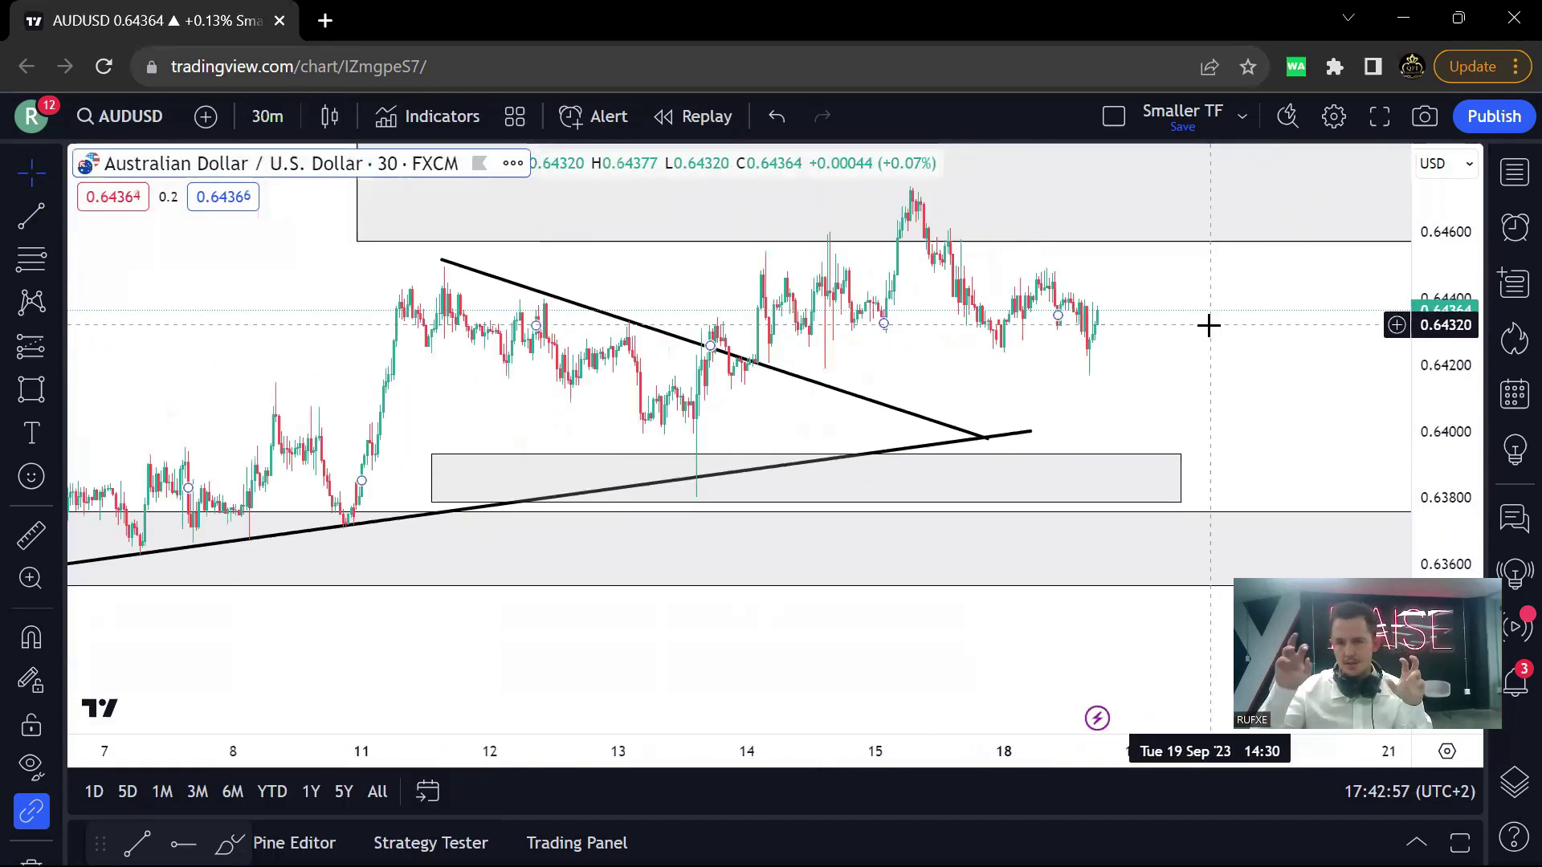